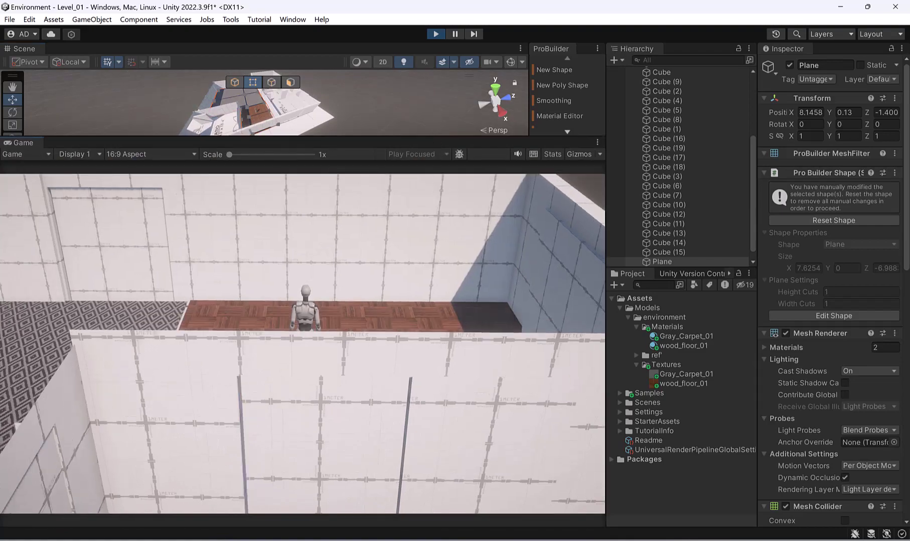
# Walk the character across the carpet and wood floors in play mode to check the textured surfaces.
pyautogui.press('w')
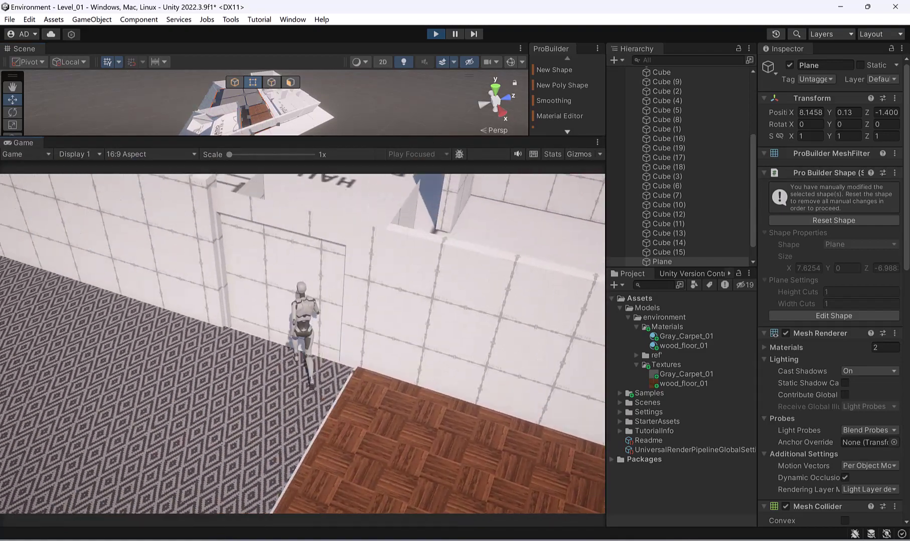
pyautogui.press('a')
pyautogui.press('s')
pyautogui.press('s')
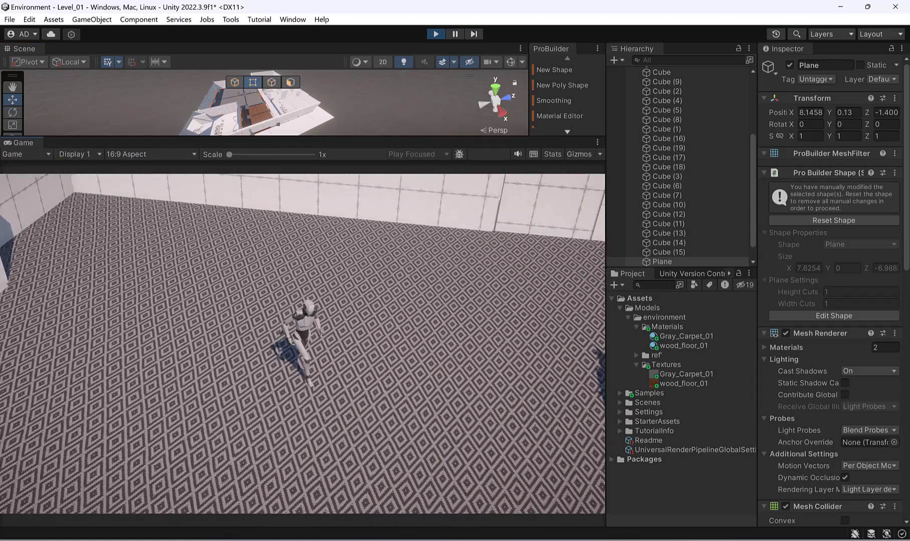
pyautogui.press('w')
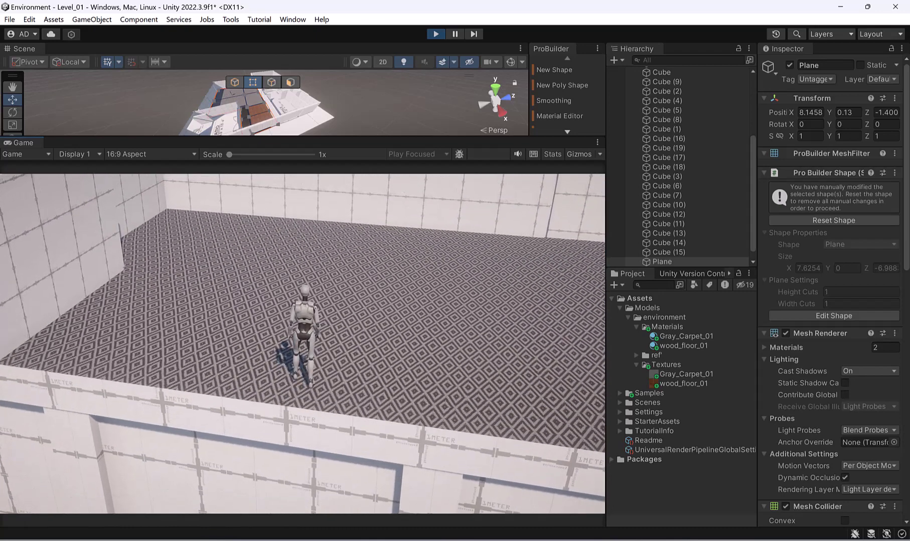
# Stop play mode and enlarge the Scene view by shrinking the Game view.
pyautogui.press('Escape')
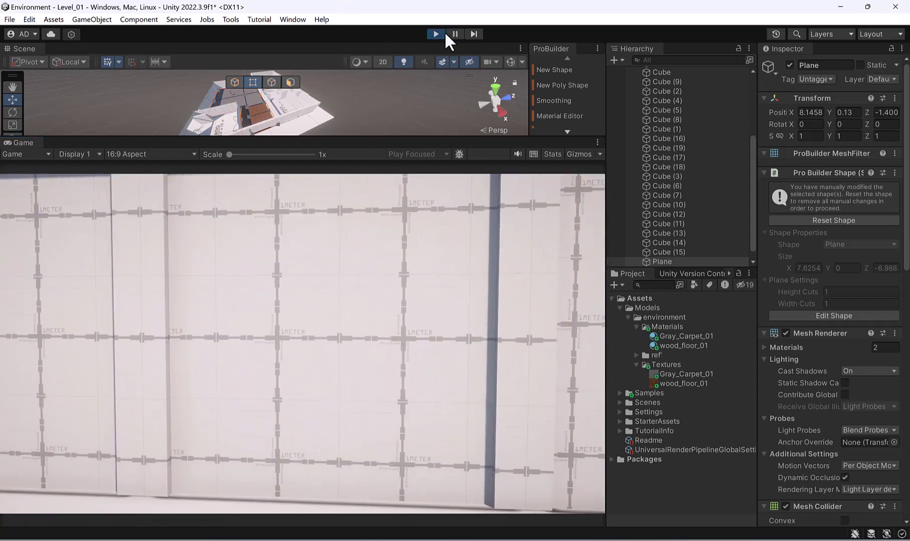
pyautogui.click(436, 33)
pyautogui.moveTo(444, 143); pyautogui.dragTo(441, 372)
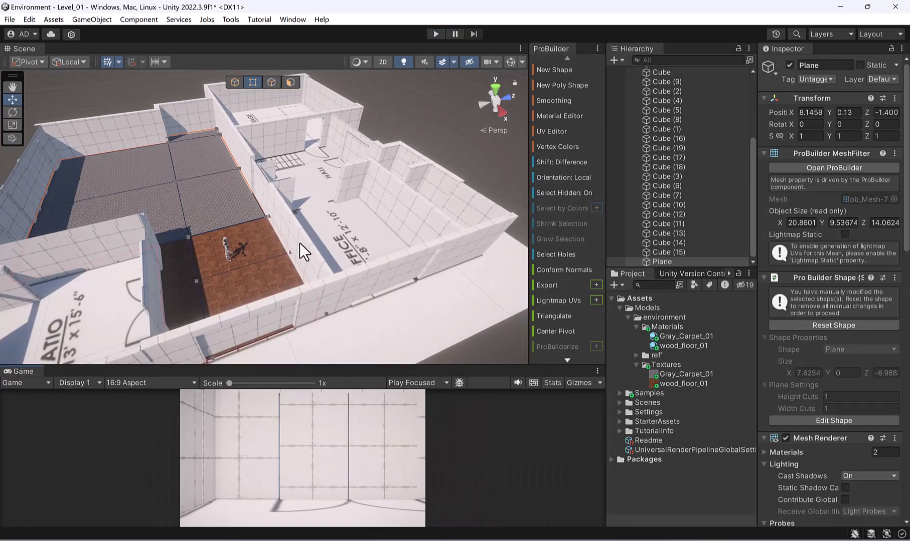
# Examine the wood floor, the adjoining carpet and the untextured walls around them in the Scene view.
pyautogui.keyDown('alt'); pyautogui.moveTo(281, 207); pyautogui.dragTo(205, 233); pyautogui.keyUp('alt')
pyautogui.scroll(5, 358, 210)
pyautogui.scroll(5, 205, 233)
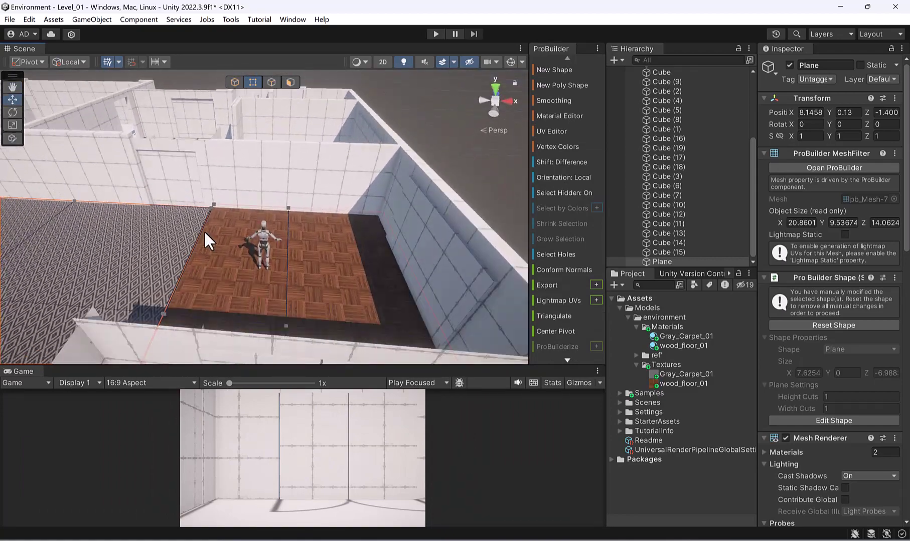
pyautogui.keyDown('alt'); pyautogui.moveTo(275, 228); pyautogui.dragTo(206, 266); pyautogui.keyUp('alt')
pyautogui.scroll(-3, 251, 161)
pyautogui.keyDown('alt'); pyautogui.moveTo(301, 174); pyautogui.dragTo(288, 202); pyautogui.keyUp('alt')
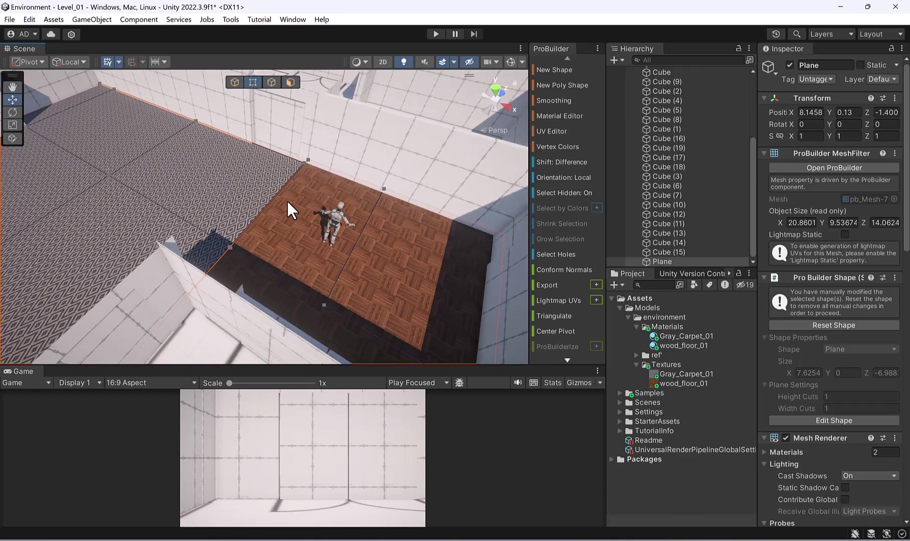
pyautogui.moveTo(322, 247); pyautogui.dragTo(291, 233, button='middle')
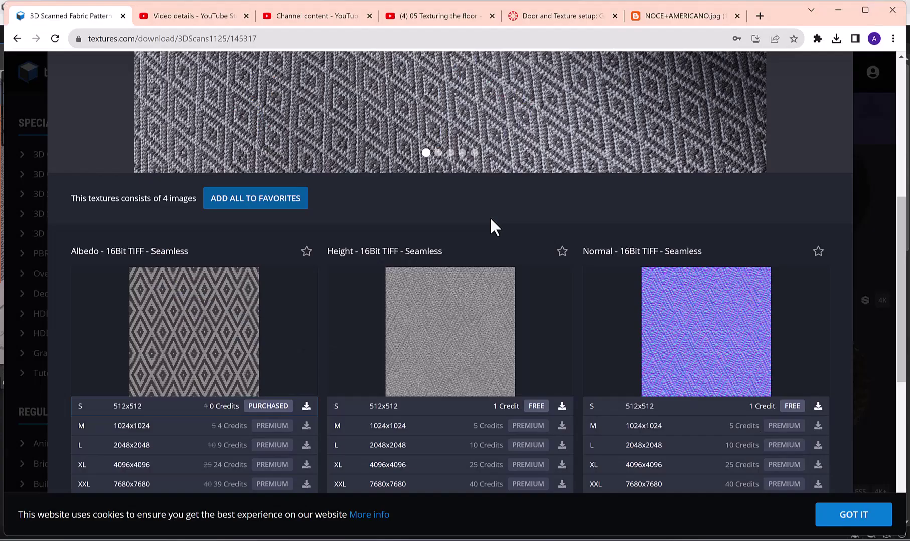
# Close the 3D scanned fabric pattern page on textures.com and remove the "carpet" keyword from the search.
pyautogui.scroll(5, 340, 340)
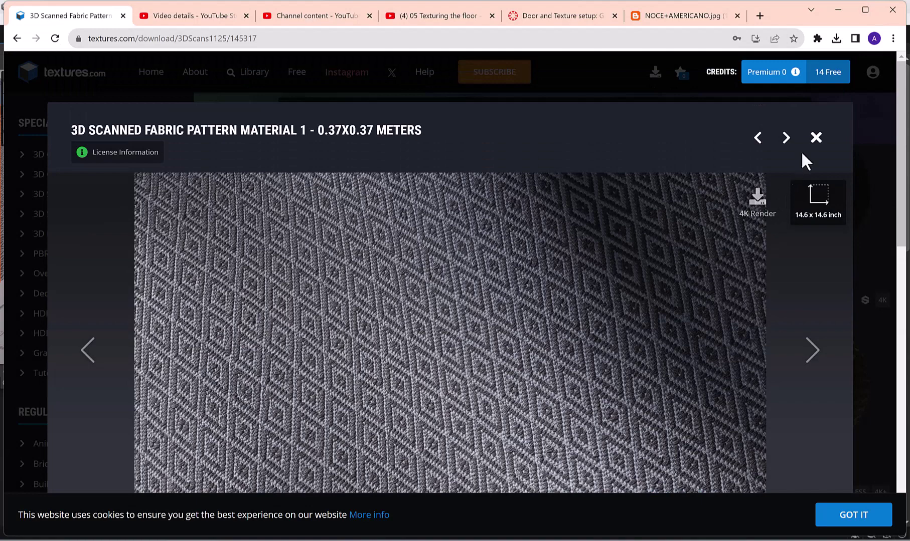
pyautogui.click(814, 138)
pyautogui.click(452, 116)
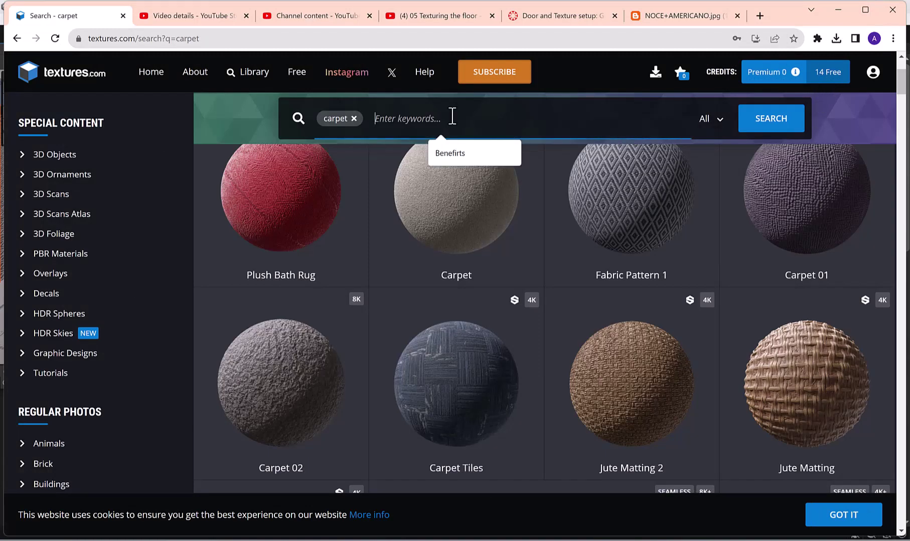
pyautogui.click(353, 119)
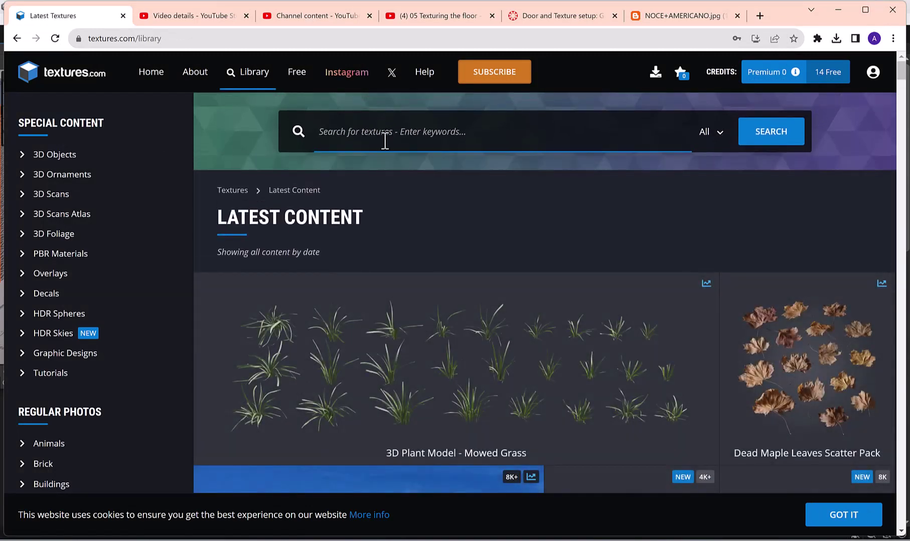
# Try a texture search with the separate keywords "wall" and "paper", and clear both keywords.
pyautogui.write('wall')
pyautogui.press('Return')
pyautogui.write('pa')
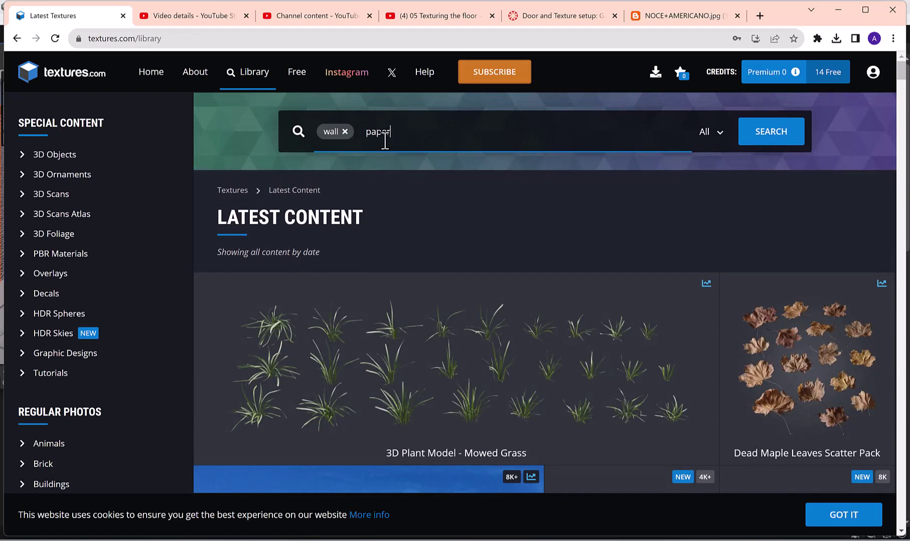
pyautogui.write('per')
pyautogui.press('Return')
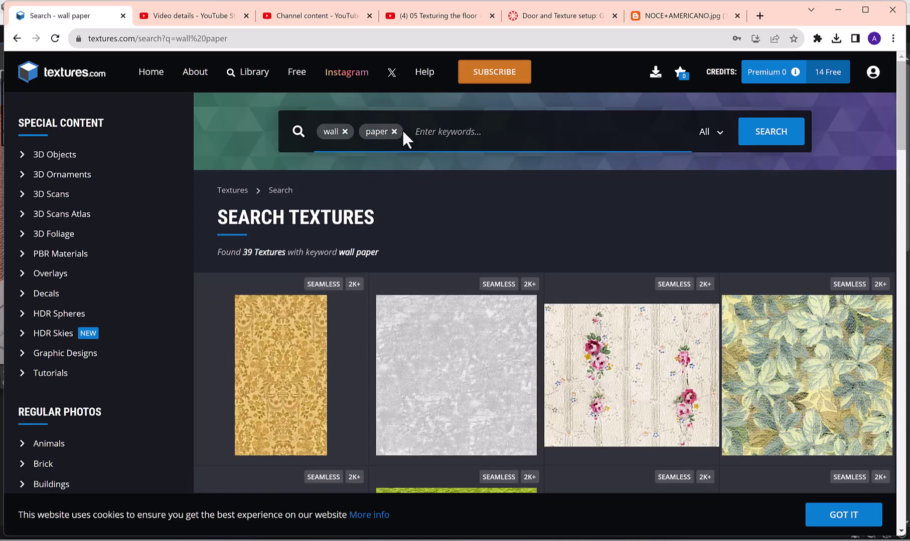
pyautogui.click(394, 132)
pyautogui.click(349, 138)
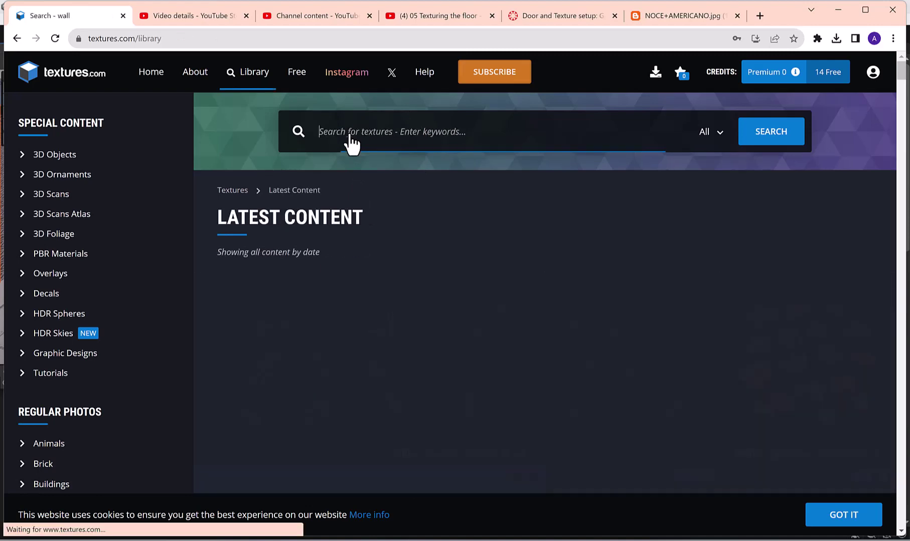
# Search the texture library for "wallpaper".
pyautogui.write('wa')
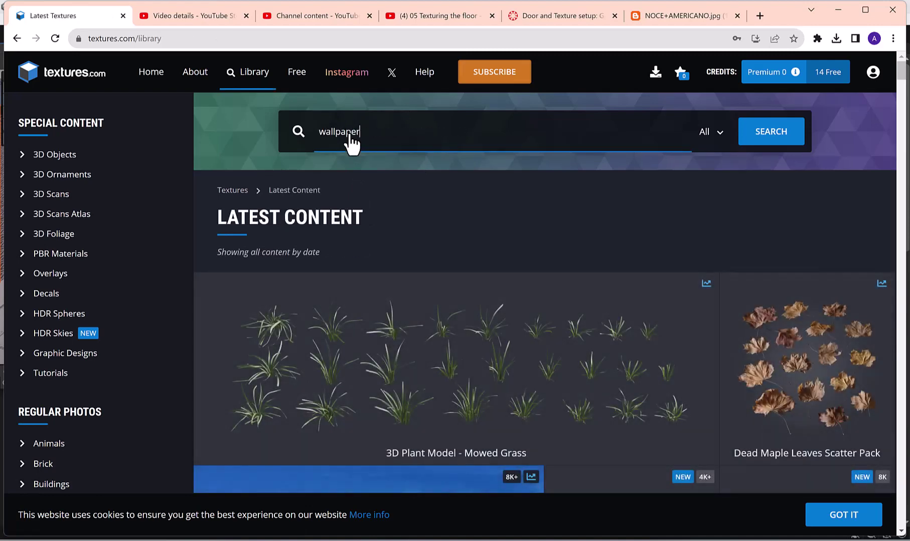
pyautogui.write('llpaper')
pyautogui.press('Return')
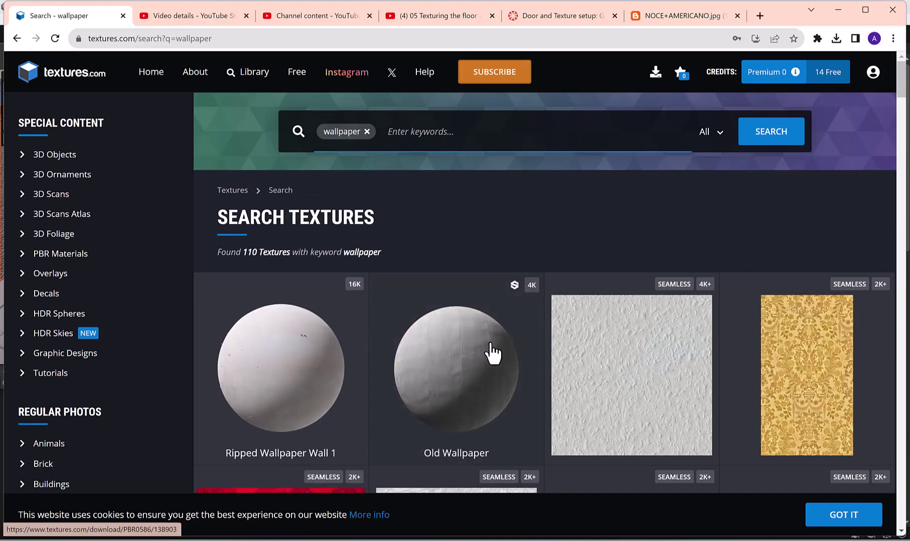
# Browse down through the wallpaper search results, comparing the patterns as candidates for the house walls.
pyautogui.scroll(-5, 493, 354)
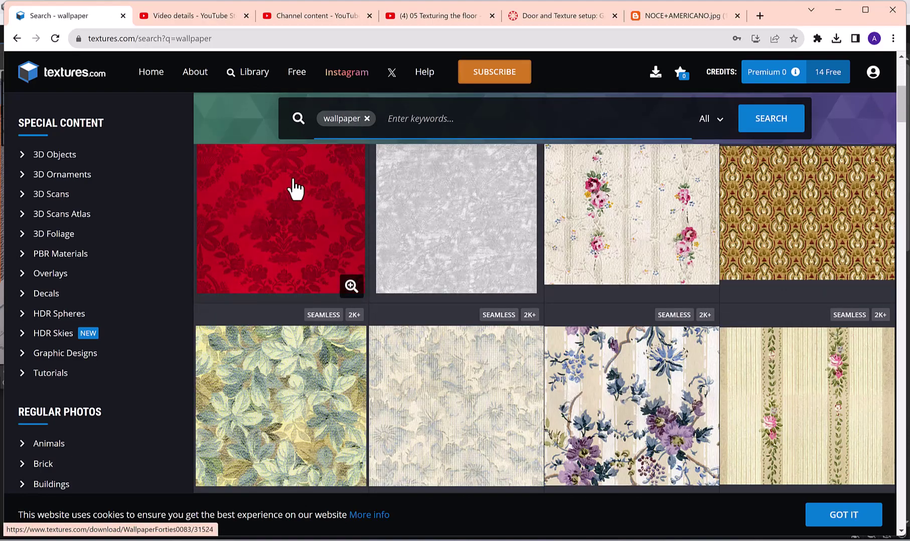
pyautogui.scroll(-5, 520, 244)
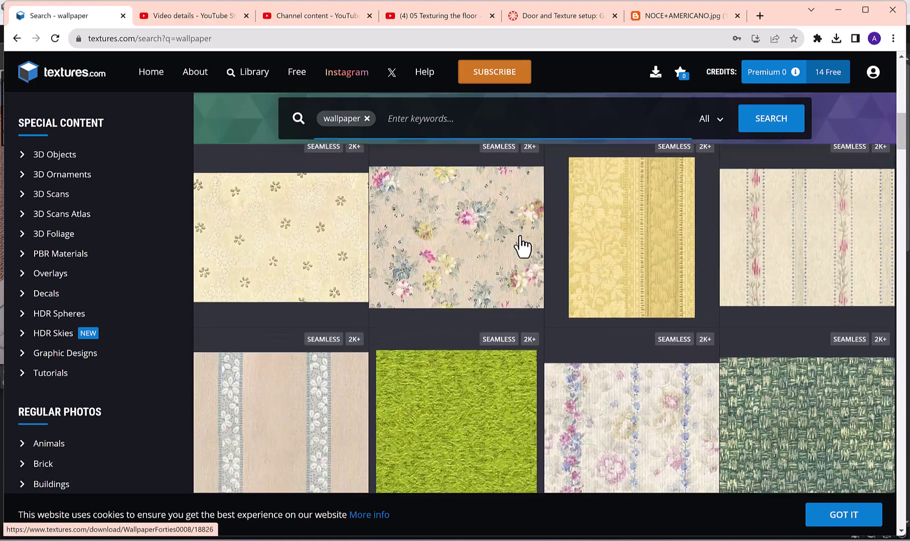
pyautogui.scroll(-2, 524, 251)
pyautogui.scroll(4, 430, 296)
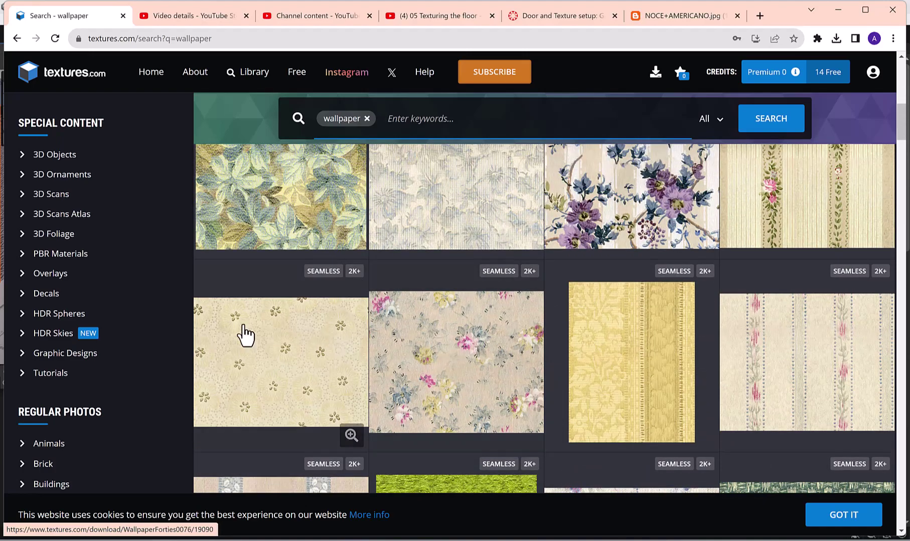
pyautogui.scroll(-10, 246, 336)
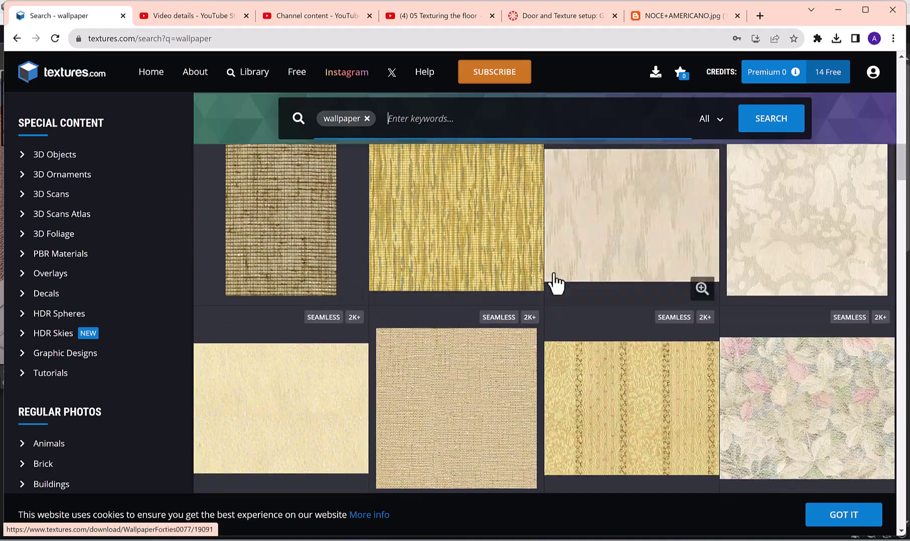
pyautogui.scroll(-4, 576, 283)
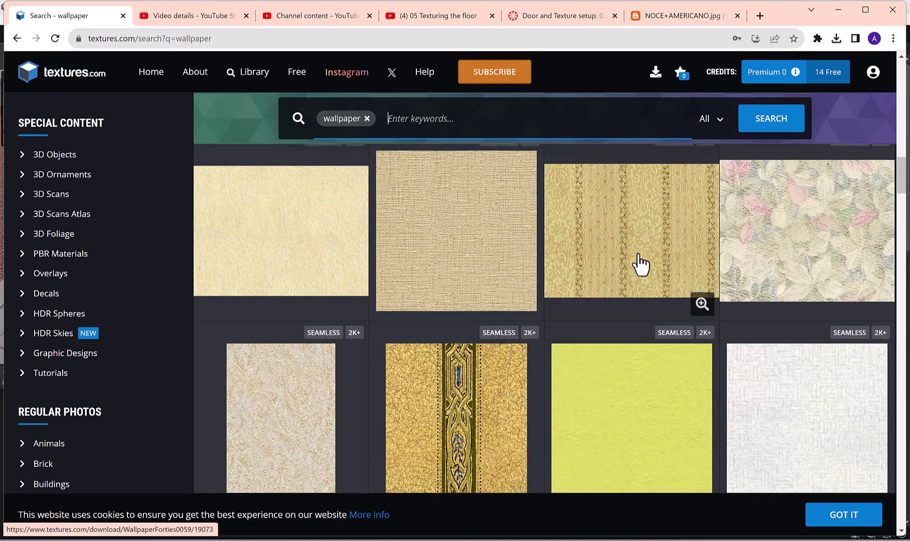
pyautogui.scroll(-3, 634, 264)
pyautogui.scroll(-3, 653, 335)
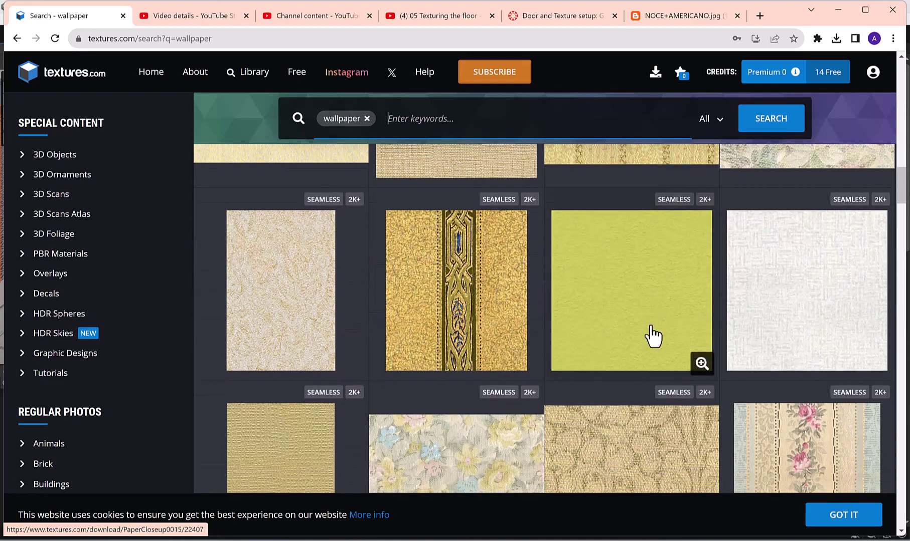
pyautogui.scroll(-4, 477, 273)
pyautogui.scroll(-5, 477, 272)
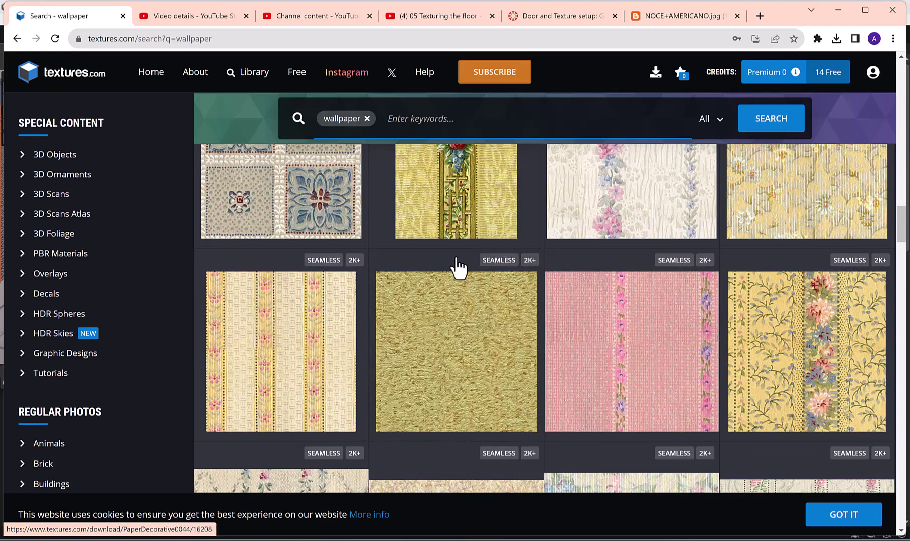
pyautogui.scroll(-3, 498, 270)
pyautogui.scroll(-9, 498, 269)
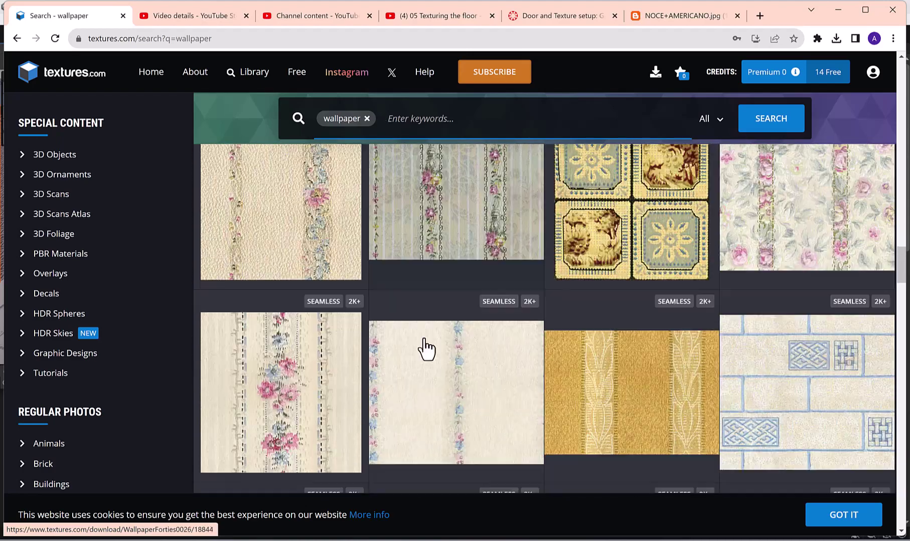
pyautogui.scroll(-8, 556, 321)
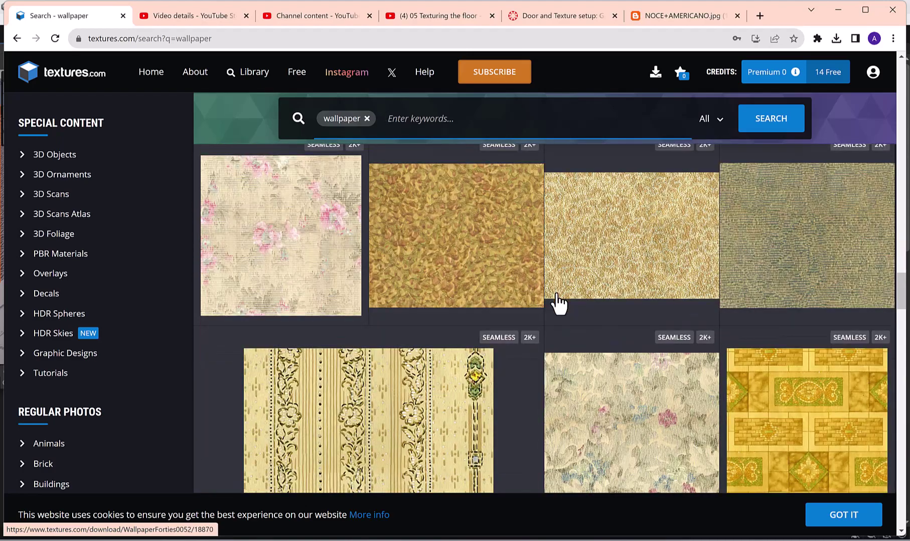
pyautogui.scroll(-5, 481, 306)
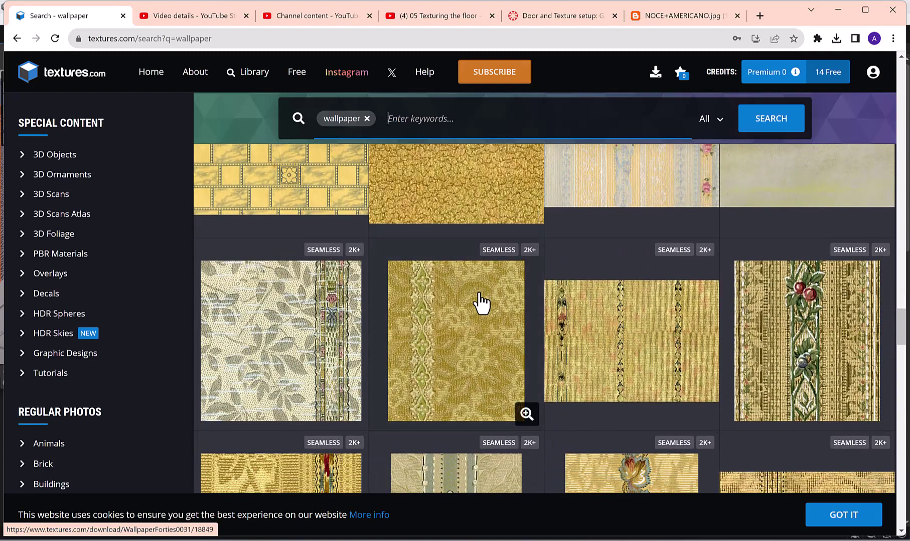
# Switch to Unity and examine the walls around the carpeted room and the wood floor from several angles.
pyautogui.click(702, 540)
pyautogui.keyDown('alt'); pyautogui.moveTo(398, 237); pyautogui.dragTo(211, 335); pyautogui.keyUp('alt')
pyautogui.moveTo(211, 335); pyautogui.dragTo(209, 353, button='middle')
pyautogui.keyDown('alt'); pyautogui.moveTo(210, 354); pyautogui.dragTo(319, 327); pyautogui.keyUp('alt')
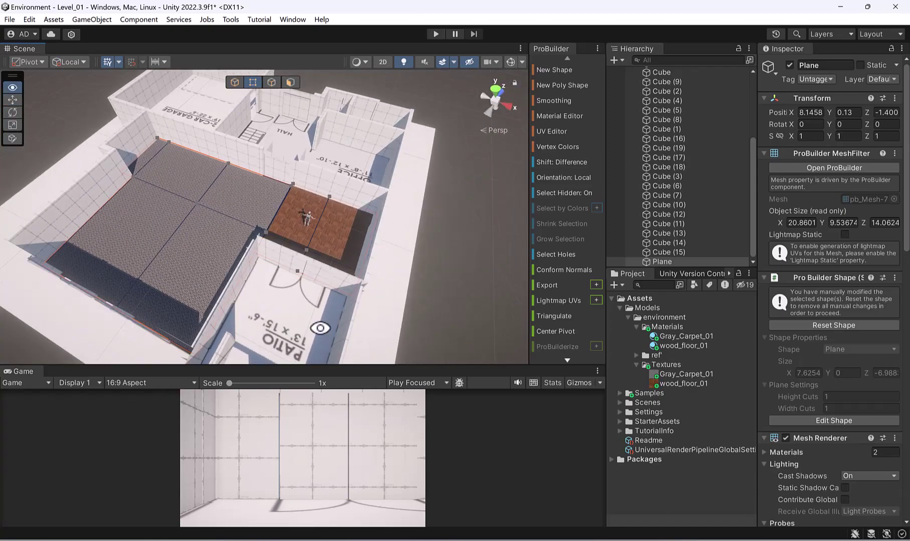
pyautogui.scroll(3, 322, 242)
pyautogui.moveTo(336, 206)
pyautogui.keyDown('alt'); pyautogui.mouseDown()
pyautogui.moveTo(113, 247)
pyautogui.moveTo(331, 209)
pyautogui.mouseUp(); pyautogui.keyUp('alt')
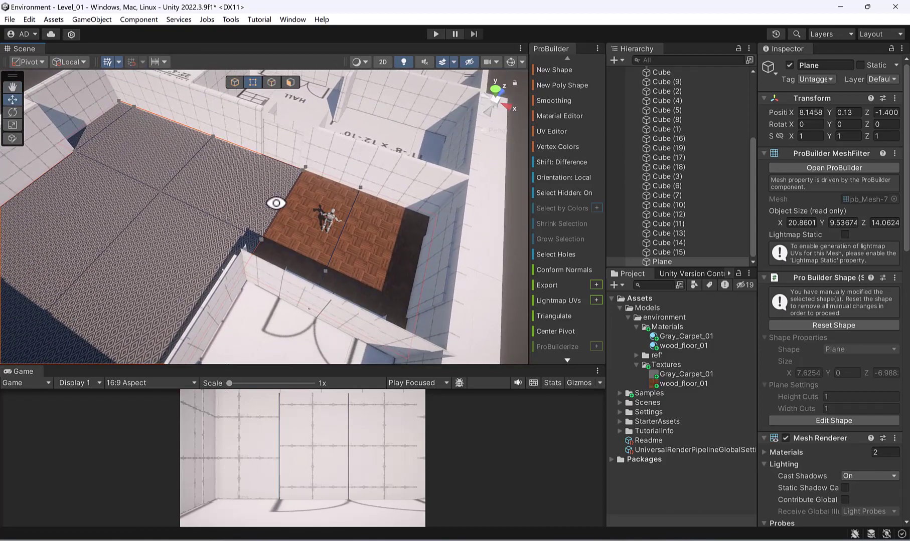
pyautogui.keyDown('alt'); pyautogui.moveTo(276, 203); pyautogui.dragTo(397, 168); pyautogui.keyUp('alt')
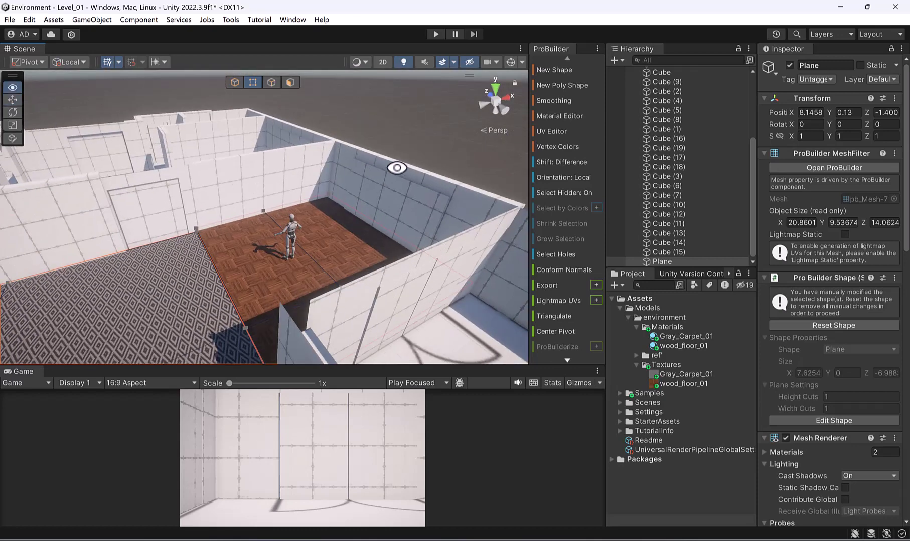
pyautogui.scroll(3, 396, 168)
pyautogui.keyDown('alt'); pyautogui.moveTo(357, 245); pyautogui.dragTo(316, 230); pyautogui.keyUp('alt')
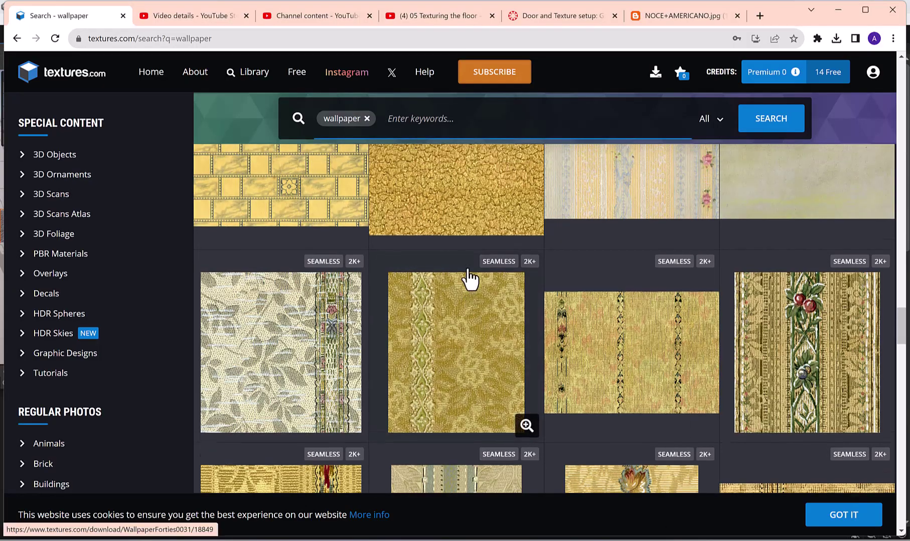
# Browse back toward the beginning of the wallpaper results to reconsider the first textures for the walls.
pyautogui.scroll(-5, 470, 279)
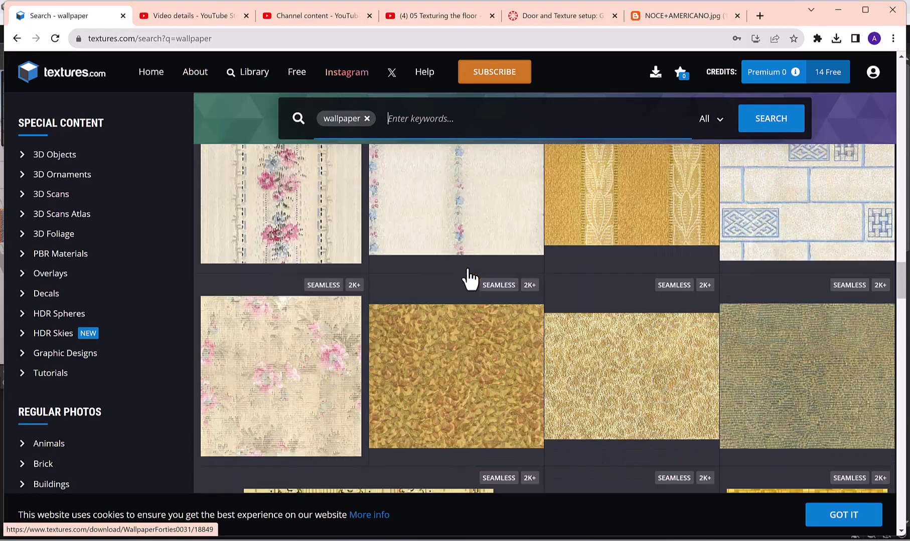
pyautogui.scroll(9, 470, 279)
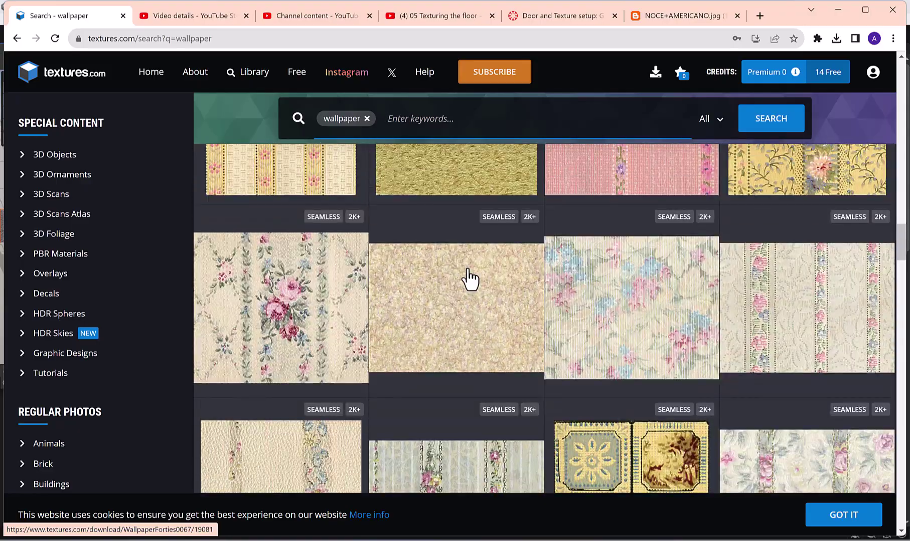
pyautogui.scroll(4, 469, 279)
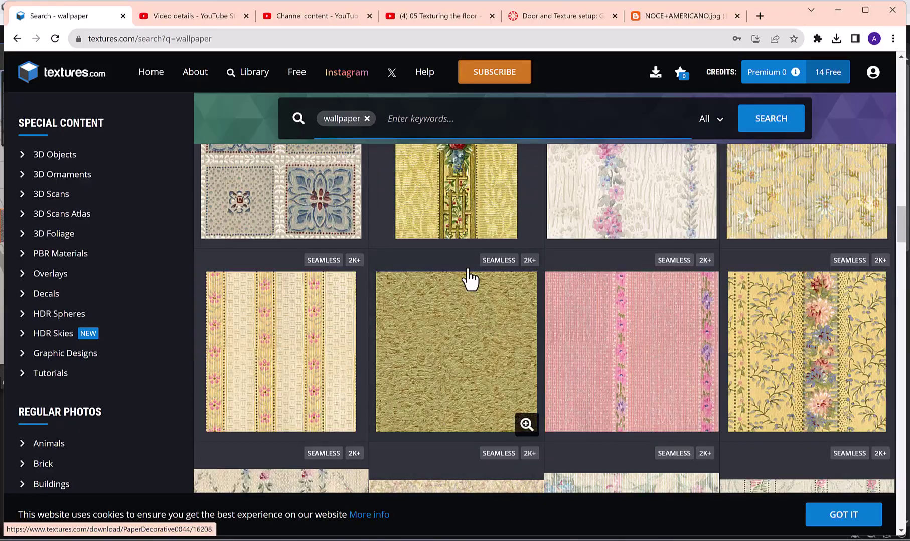
pyautogui.scroll(5, 470, 279)
pyautogui.scroll(10, 470, 279)
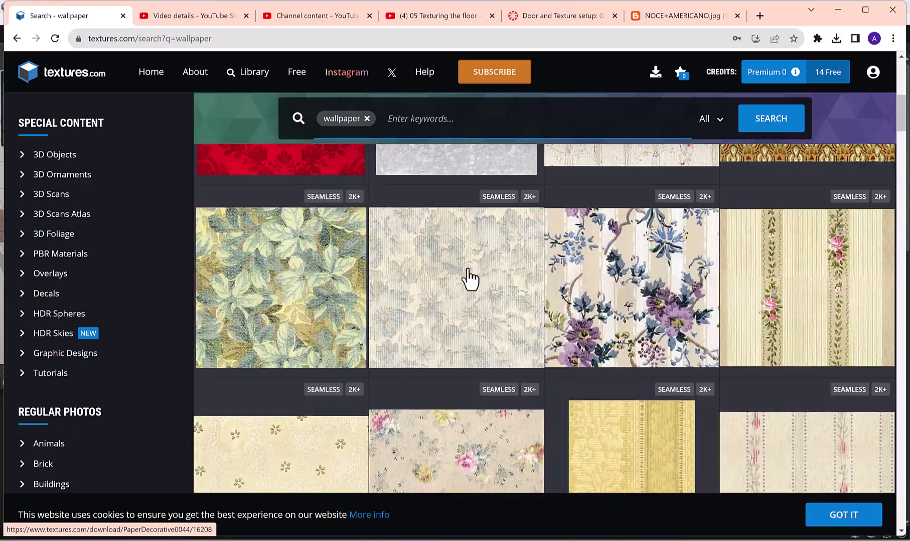
pyautogui.scroll(-2, 470, 279)
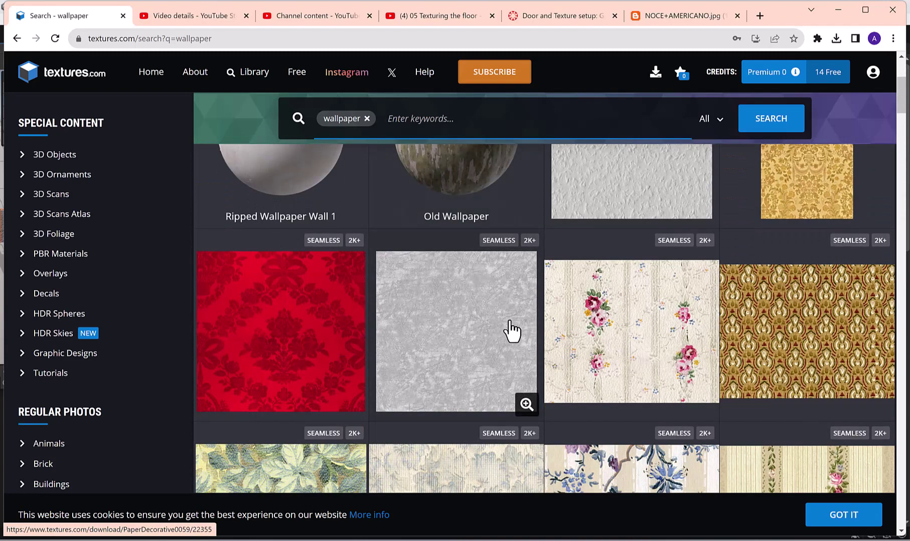
# Open the seamless striped wallpaper with purple and blue flowers, WallpaperForties0012, from the wallpaper results.
pyautogui.scroll(1, 646, 358)
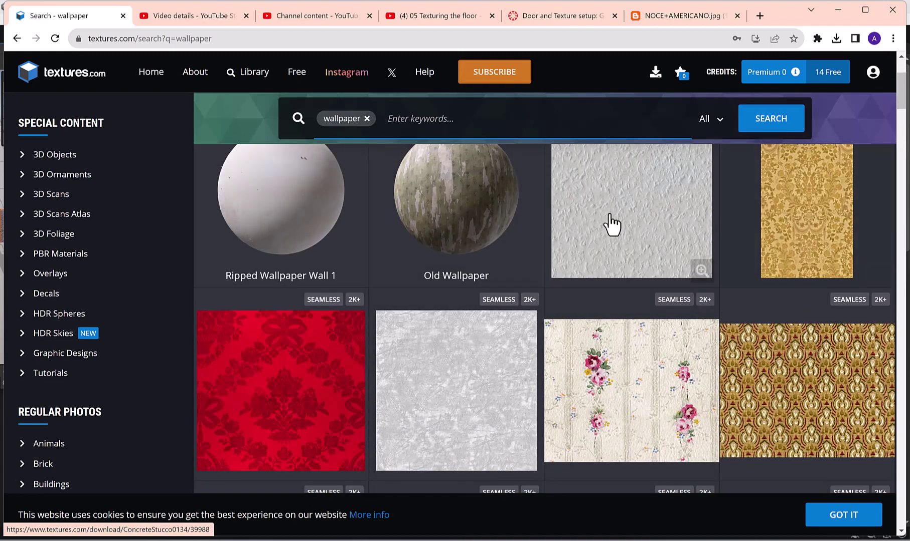
pyautogui.scroll(-1, 604, 241)
pyautogui.scroll(-2, 603, 271)
pyautogui.scroll(-3, 604, 268)
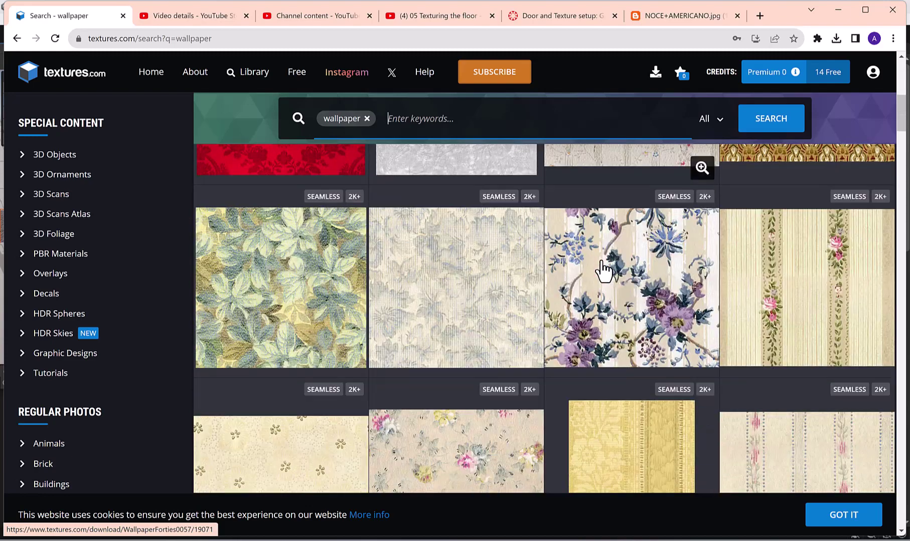
pyautogui.click(638, 296)
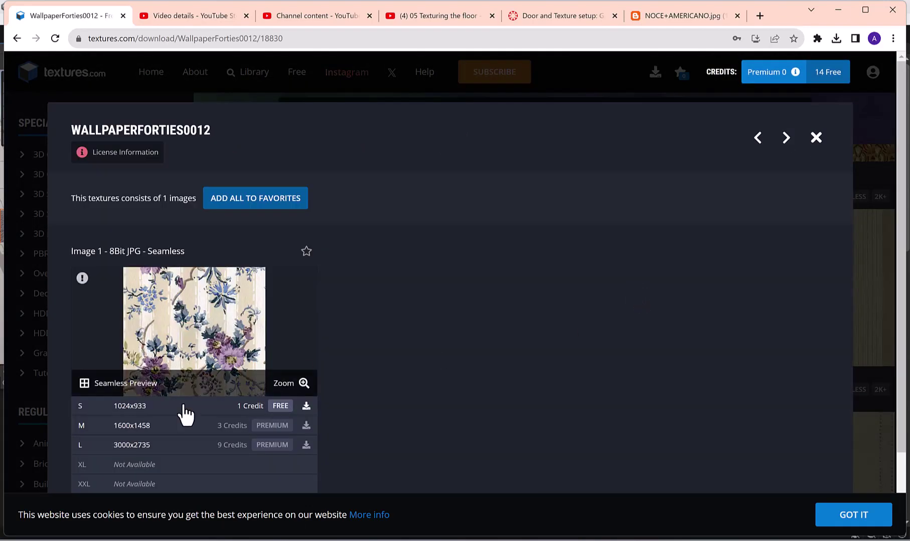
# Download the free 1024x933 version of the texture and save it on the Desktop as flower_wallpaper_01.
pyautogui.click(306, 407)
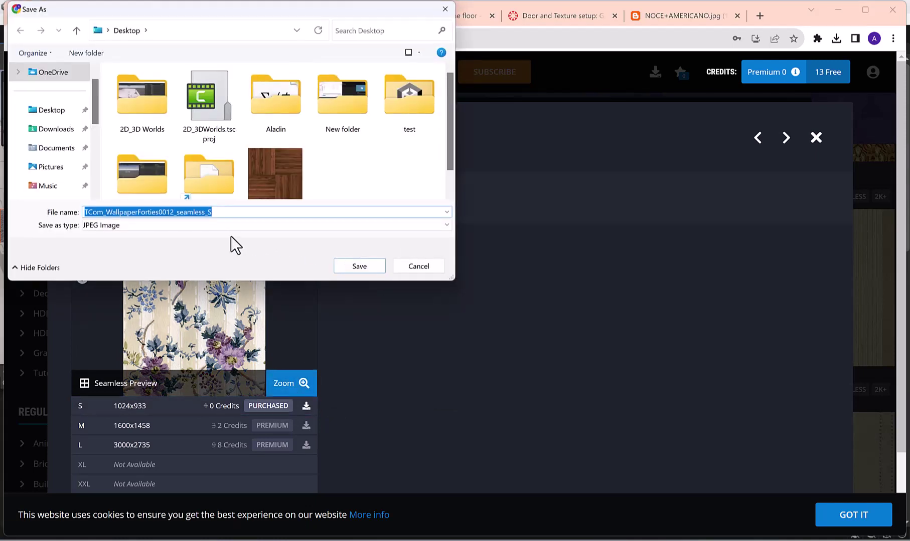
pyautogui.write('flower_wallpaper_01')
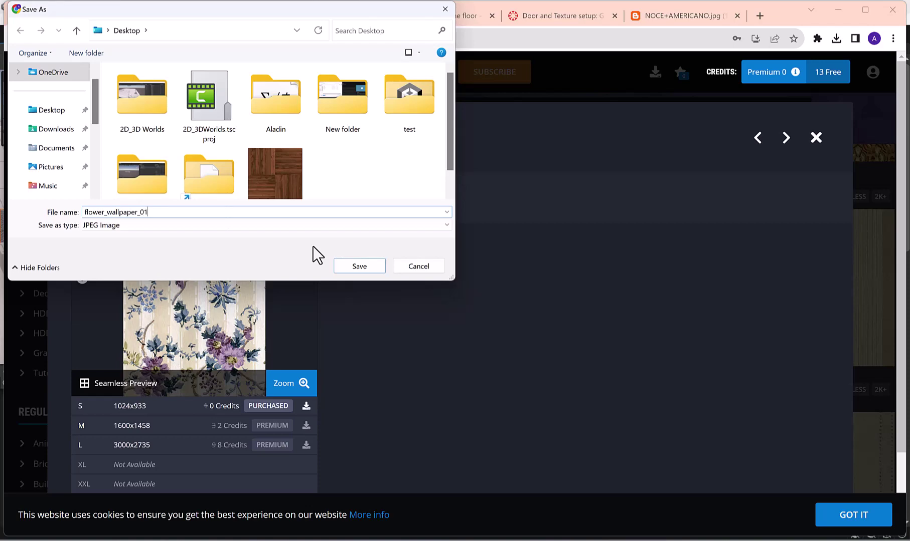
pyautogui.click(358, 267)
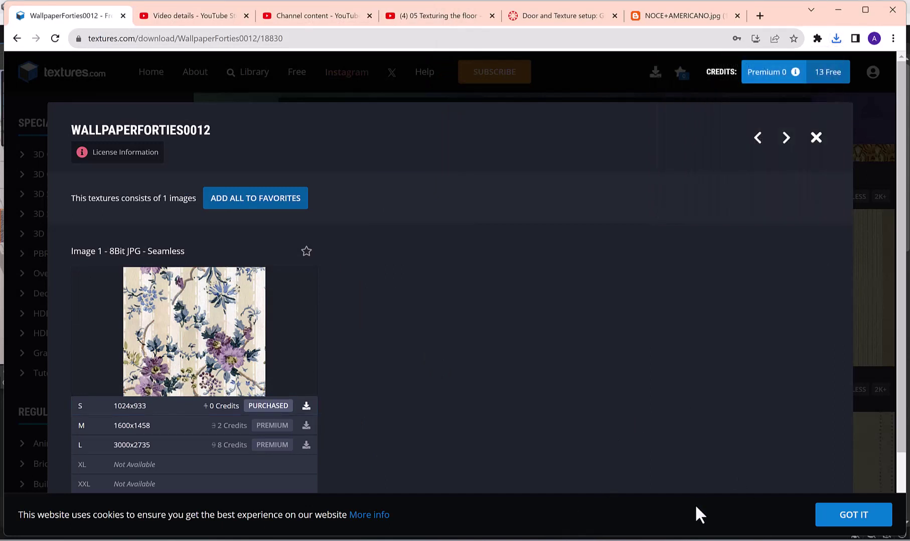
# Switch to Unity and import flower_wallpaper_01 from the Desktop into the environment Textures folder.
pyautogui.hotkey('alt', 'Tab')
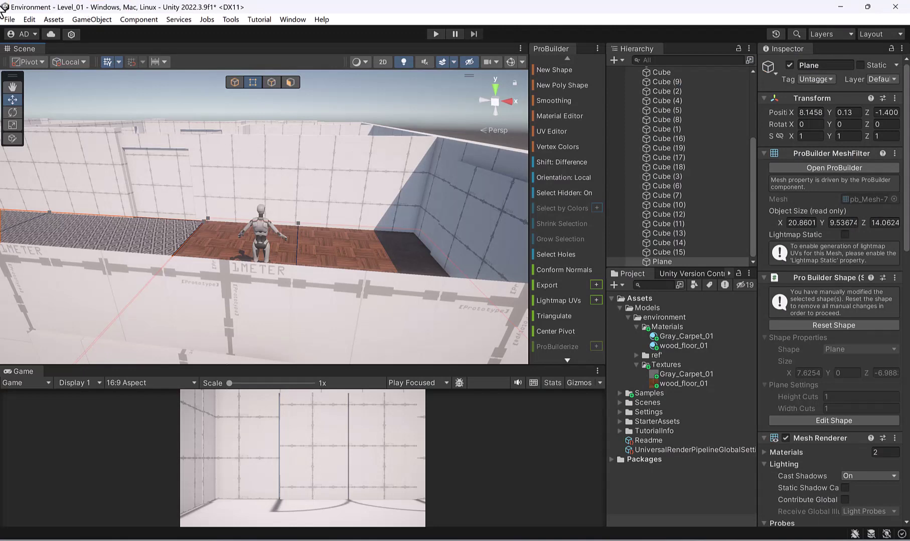
pyautogui.click(670, 361)
pyautogui.rightClick(670, 364)
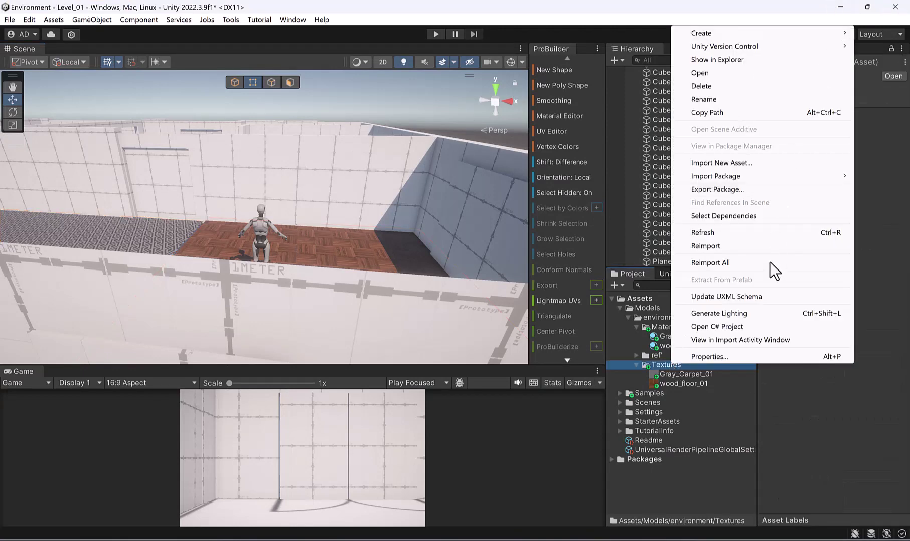
pyautogui.click(756, 166)
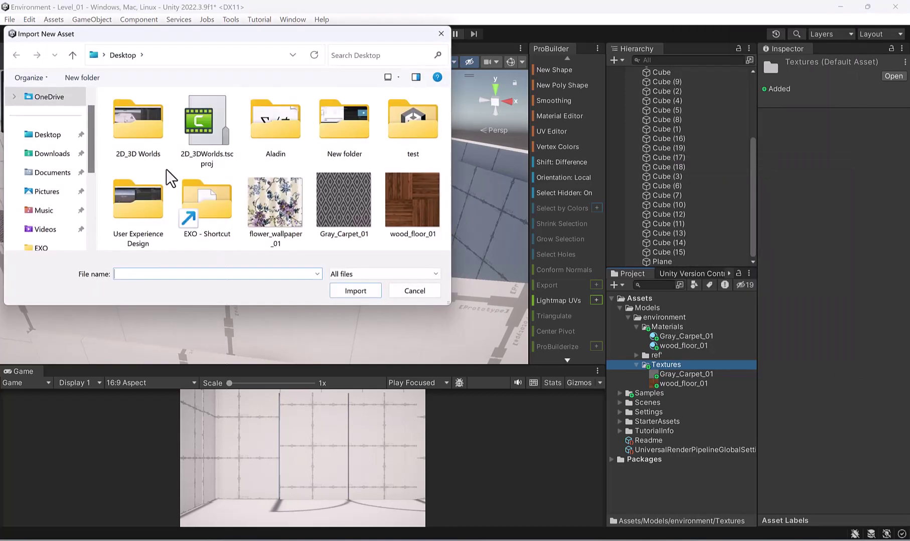
pyautogui.doubleClick(286, 195)
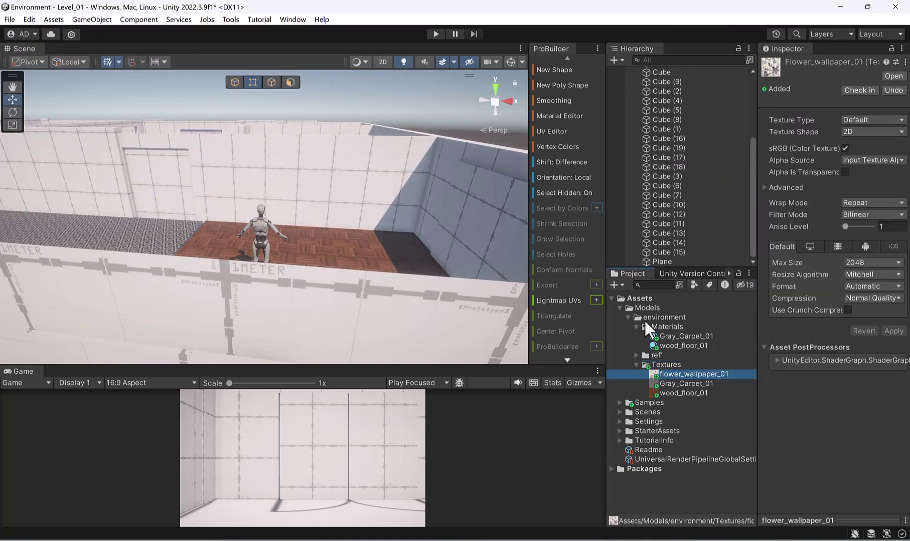
# Select the large and upper faces of the wall behind the character on the wood floor, and open ProBuilder's Material Editor.
pyautogui.click(290, 82)
pyautogui.click(300, 182)
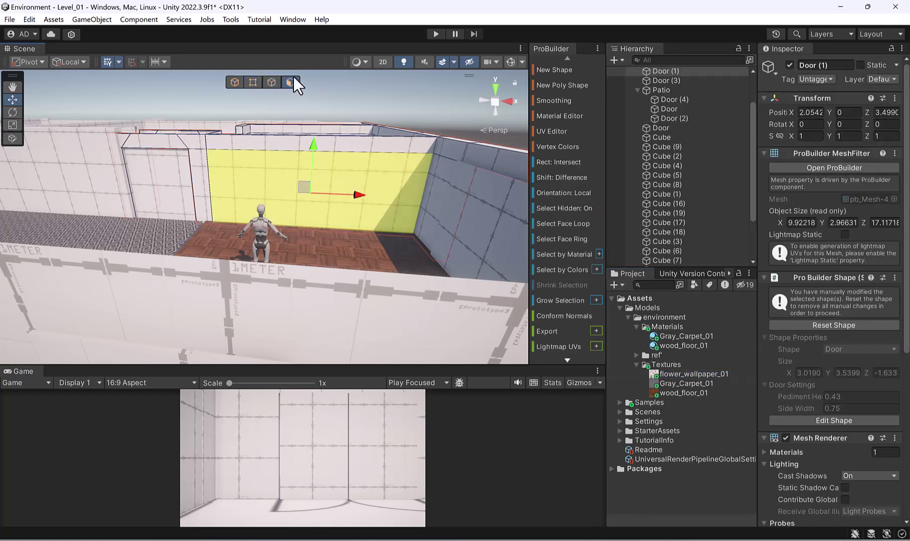
pyautogui.click(291, 142)
pyautogui.keyDown('shift'); pyautogui.click(280, 183); pyautogui.keyUp('shift')
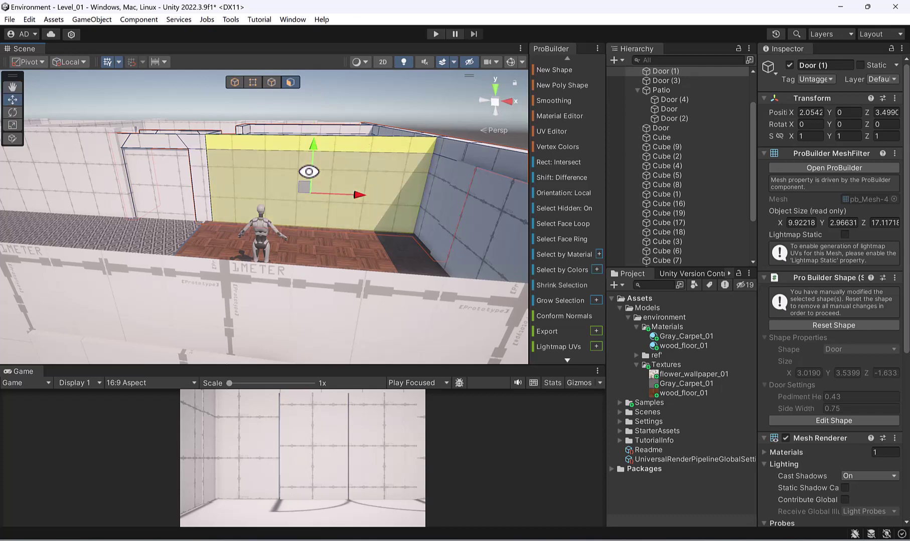
pyautogui.moveTo(342, 146); pyautogui.dragTo(328, 188, button='middle')
pyautogui.keyDown('alt'); pyautogui.moveTo(250, 184); pyautogui.dragTo(341, 193); pyautogui.keyUp('alt')
pyautogui.scroll(2, 332, 195)
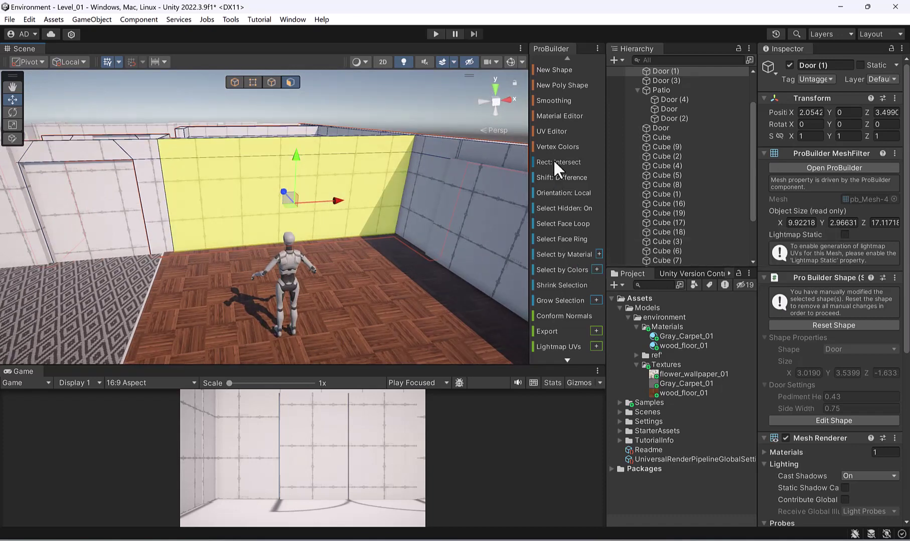
pyautogui.click(559, 117)
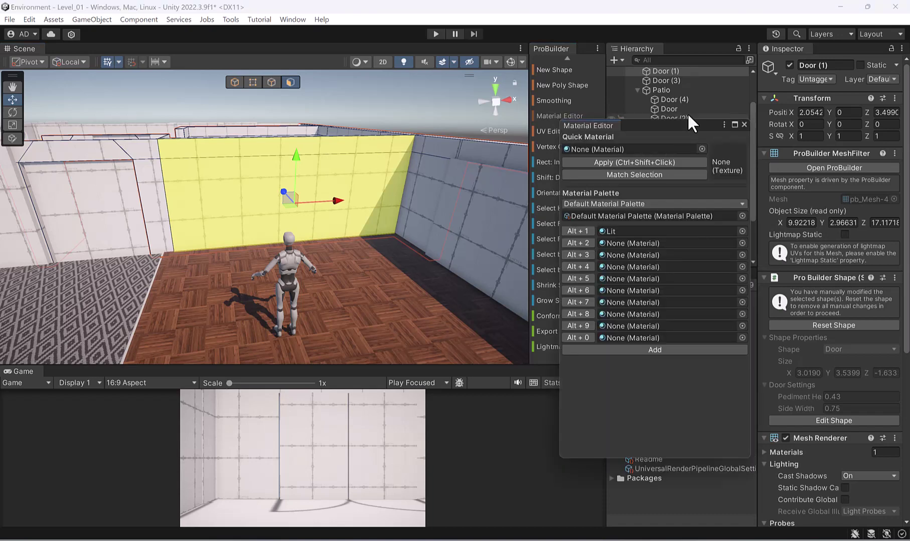
pyautogui.moveTo(634, 121); pyautogui.dragTo(422, 108)
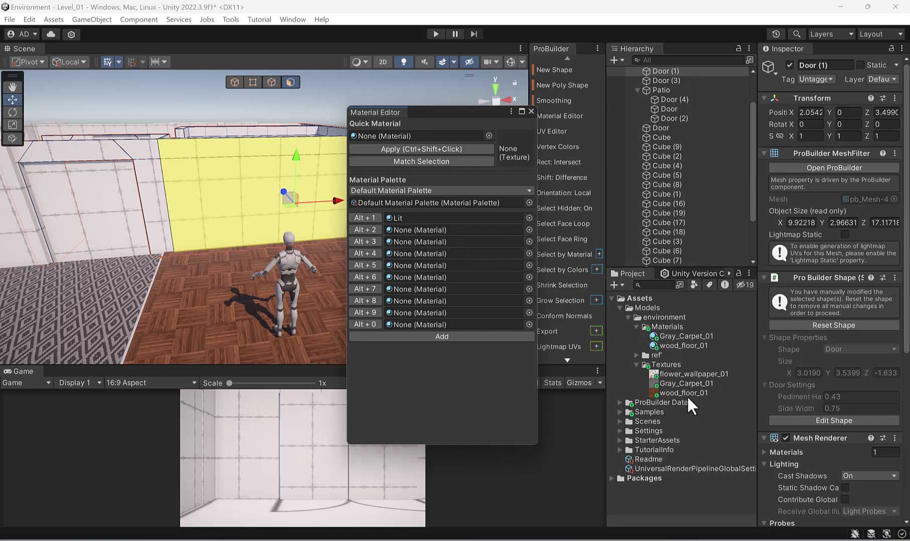
# Create a material named Flower_Walpaper_01 in the Materials folder and assign the flower_wallpaper_01 texture to its base map.
pyautogui.rightClick(680, 377)
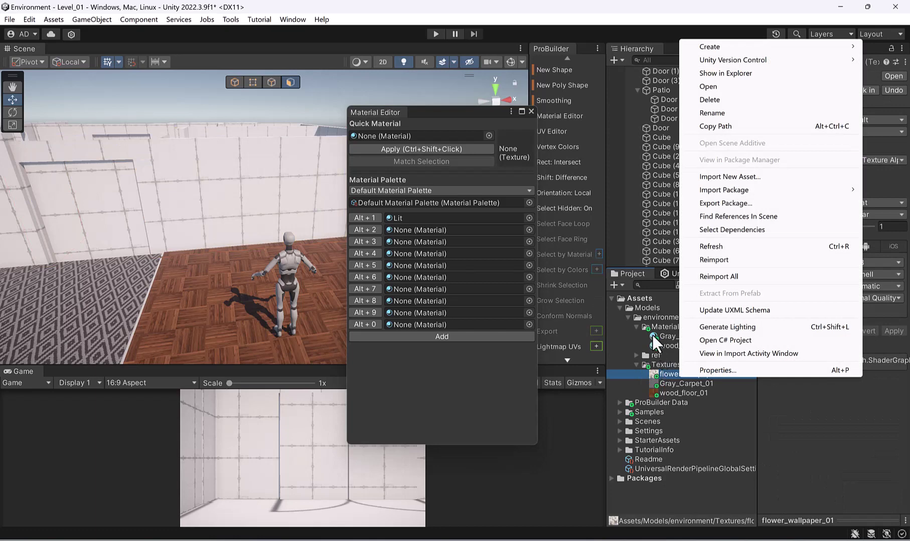
pyautogui.click(664, 326)
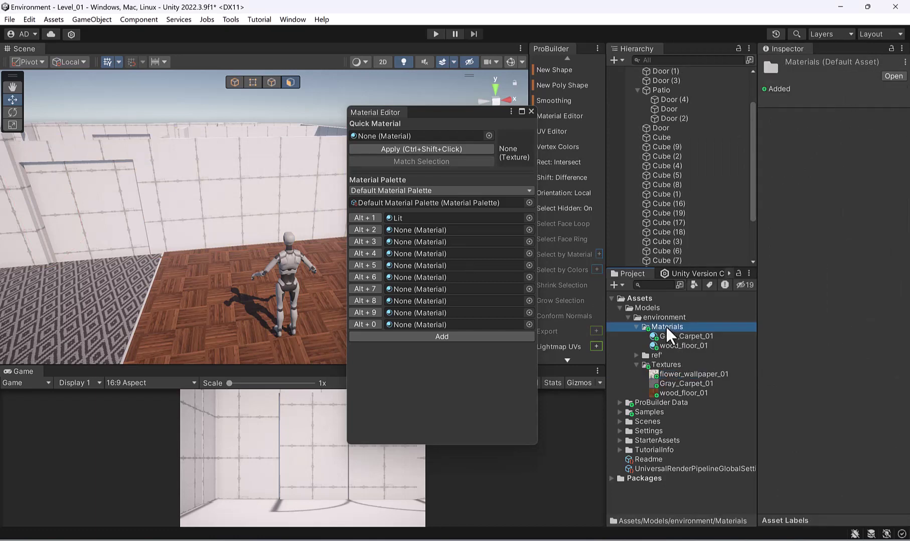
pyautogui.rightClick(665, 325)
pyautogui.moveTo(731, 206)
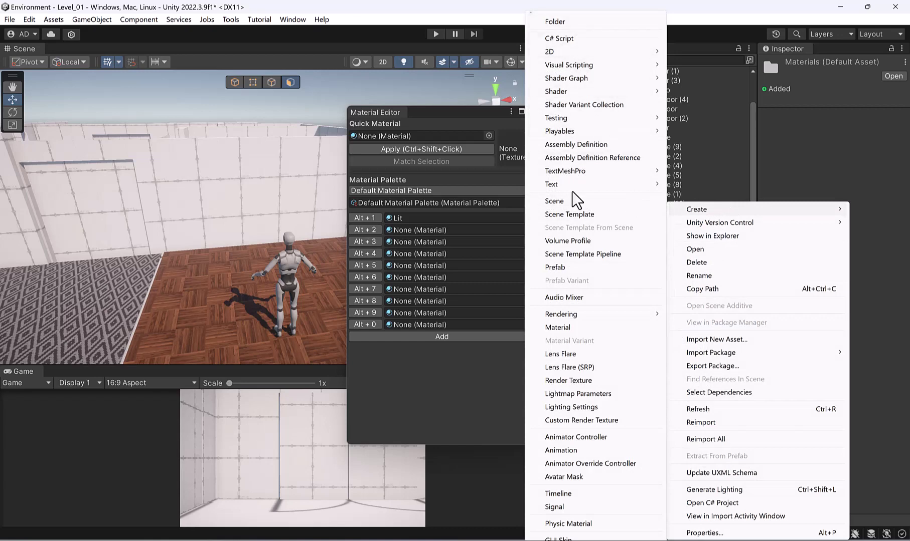
pyautogui.click(600, 325)
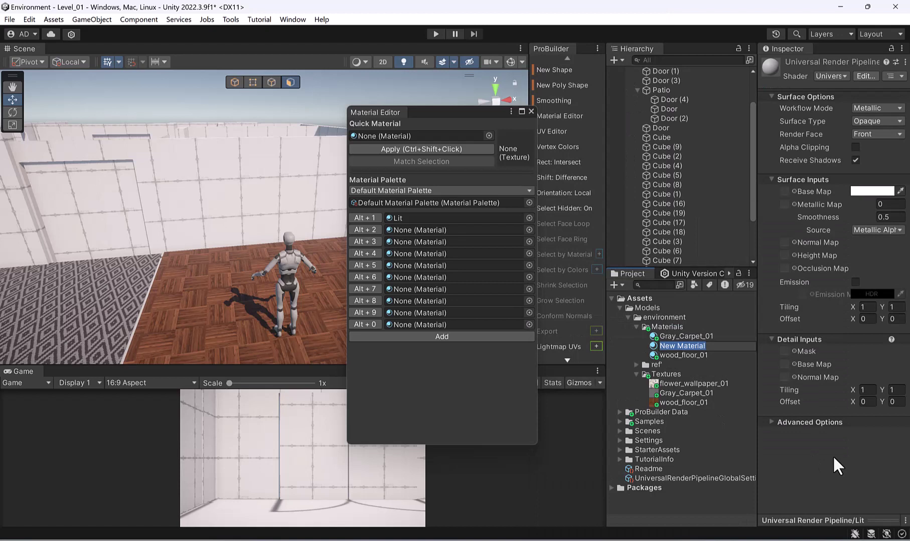
pyautogui.write('Flower_Walpaper_0')
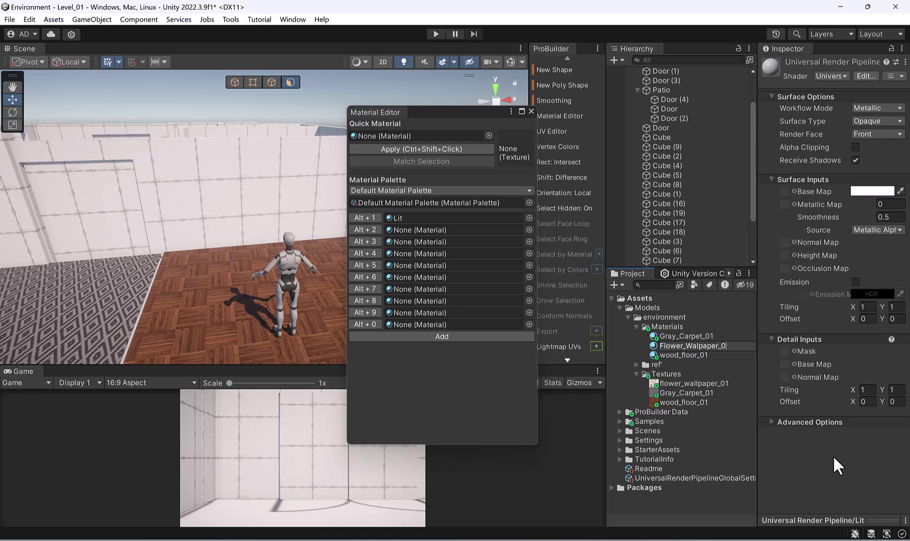
pyautogui.write('1')
pyautogui.press('Return')
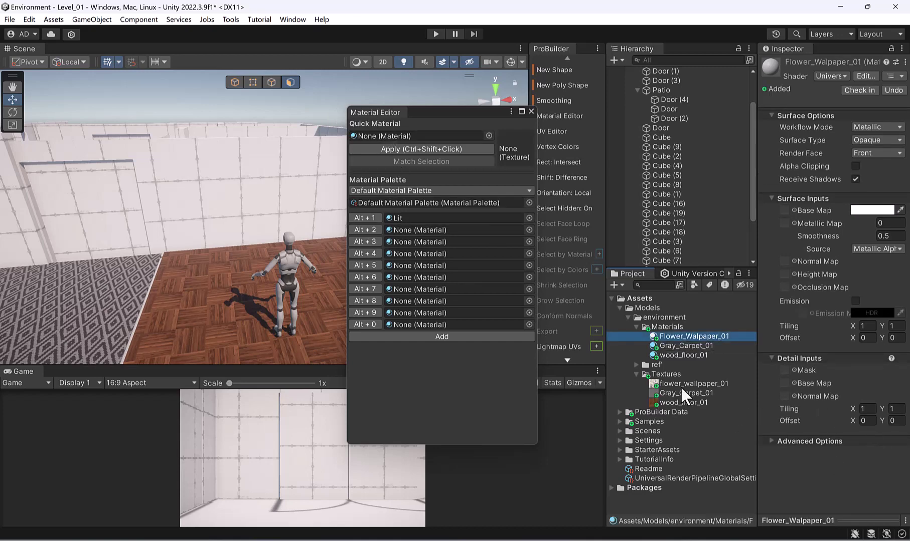
pyautogui.moveTo(681, 387); pyautogui.dragTo(791, 210)
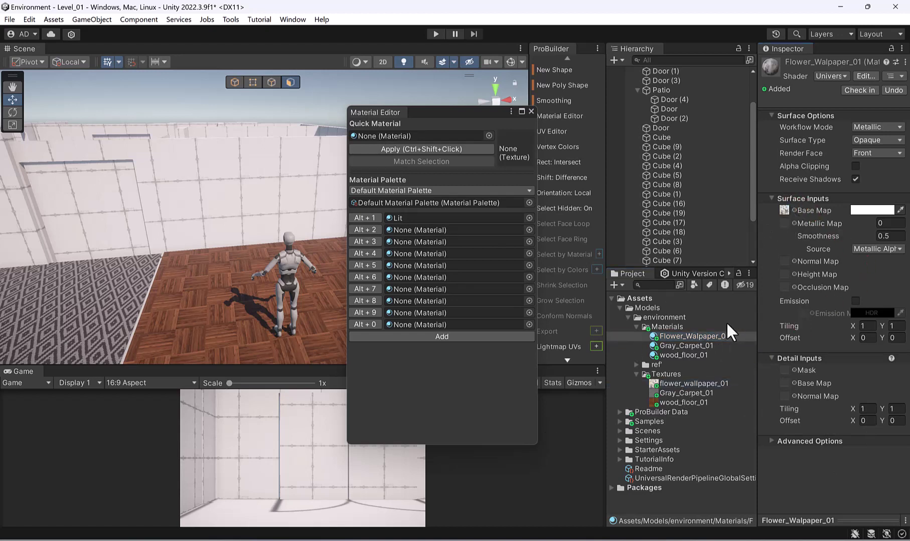
# Assign Flower_Walpaper_01 to the first material palette slot, undo the last two changes, and assign it to the second slot.
pyautogui.moveTo(711, 337); pyautogui.dragTo(398, 220)
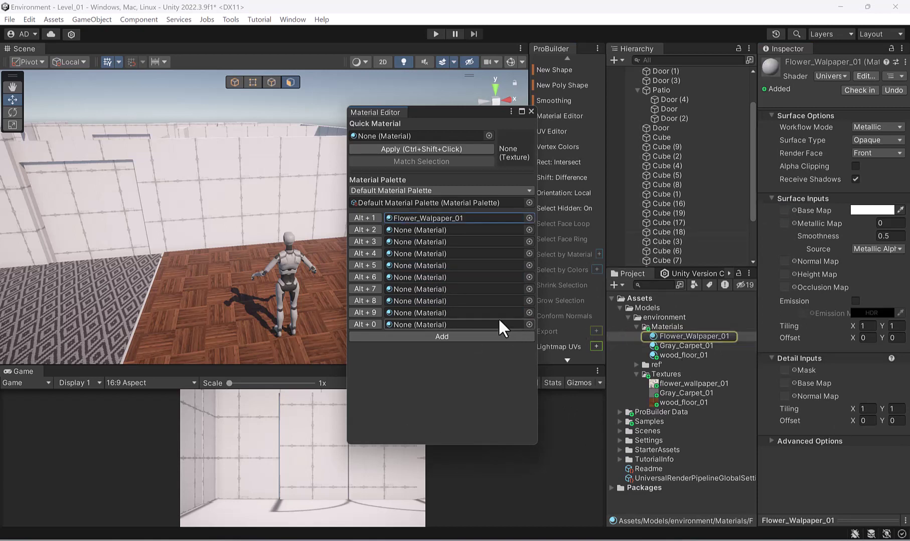
pyautogui.hotkey('ctrl', 'z')
pyautogui.hotkey('ctrl', 'z')
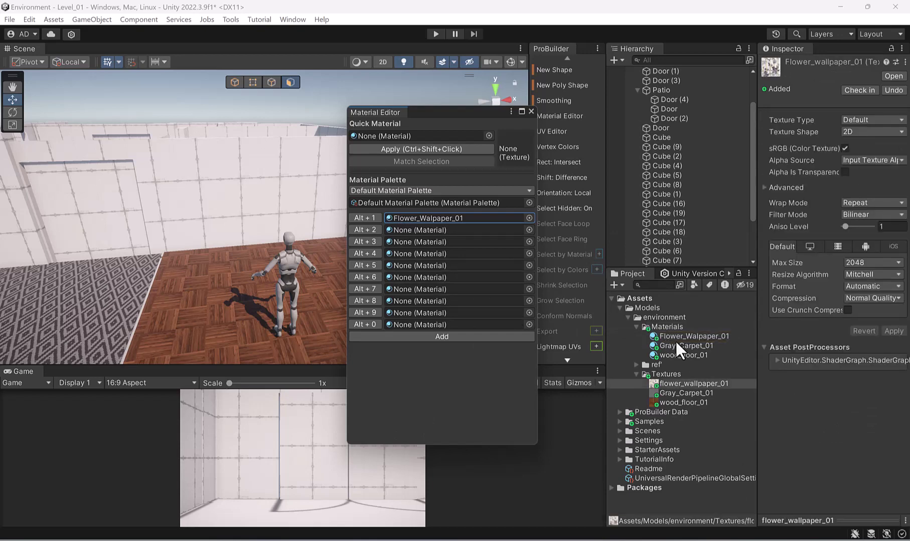
pyautogui.moveTo(683, 339); pyautogui.dragTo(488, 231)
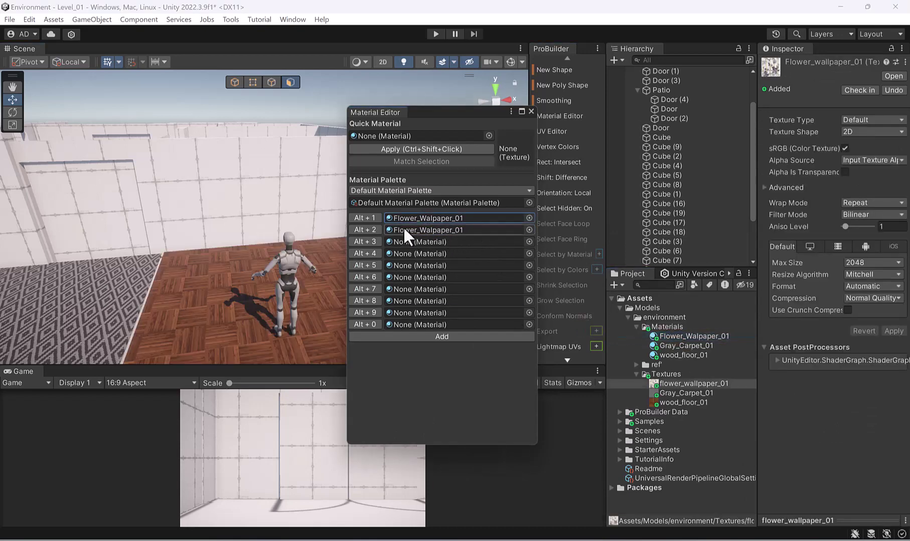
# Uncover the wall behind the character and apply Flower_Walpaper_01 from the first palette slot to its faces.
pyautogui.moveTo(463, 120); pyautogui.dragTo(618, 141)
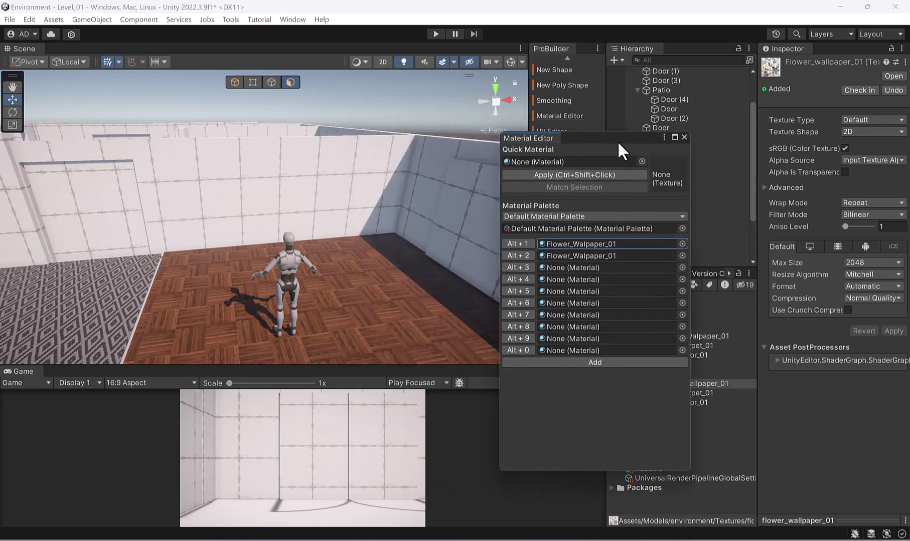
pyautogui.doubleClick(618, 141)
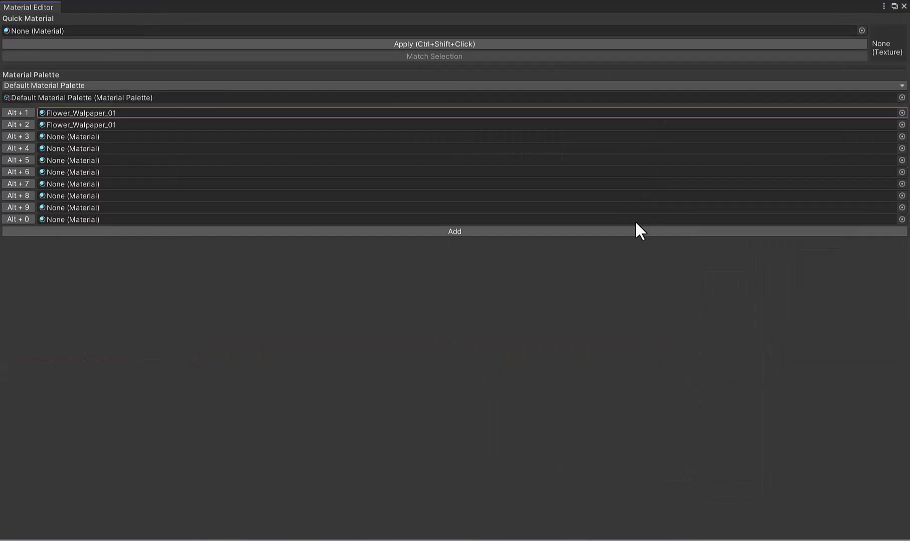
pyautogui.doubleClick(712, 8)
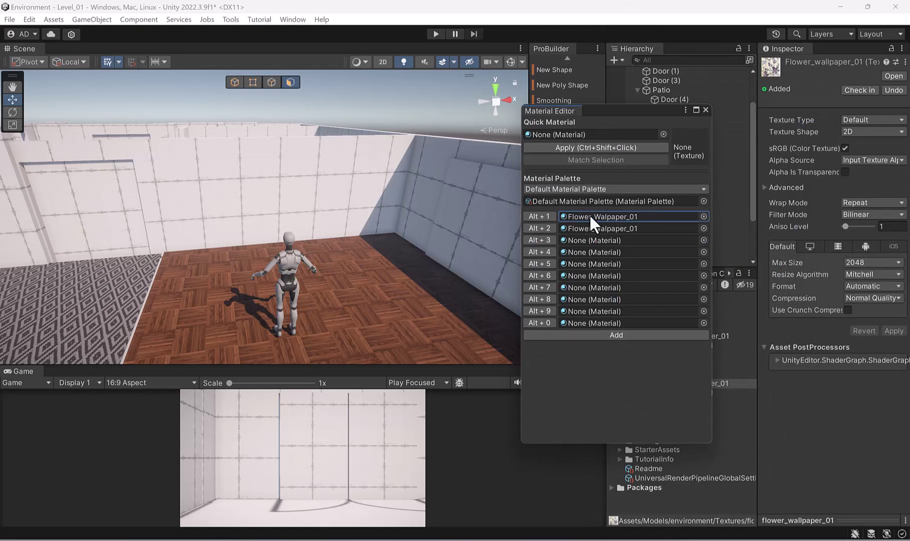
pyautogui.click(279, 186)
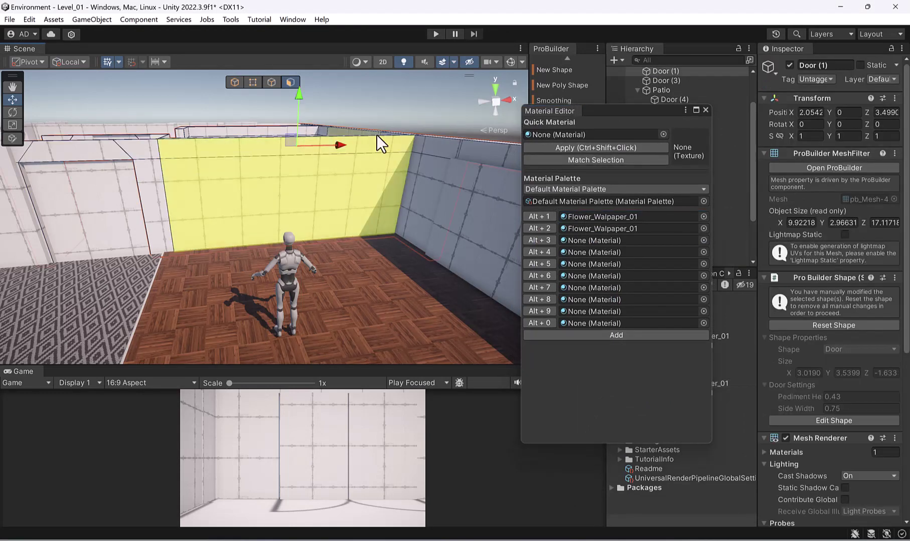
pyautogui.hotkey('alt', '1')
pyautogui.click(403, 116)
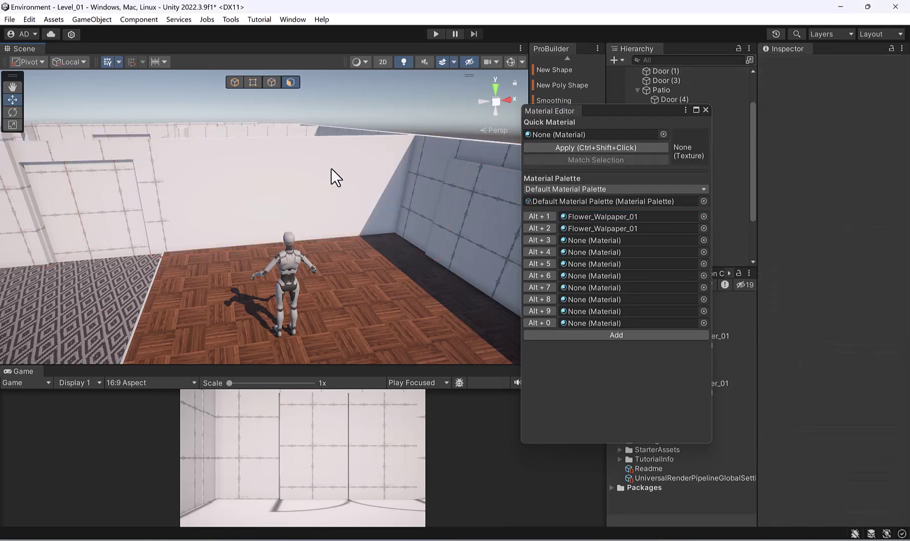
# Reselect both faces of that wall and try to reapply Flower_Walpaper_01 from the second palette slot, then the empty quick material.
pyautogui.click(317, 175)
pyautogui.keyDown('shift'); pyautogui.click(272, 149); pyautogui.keyUp('shift')
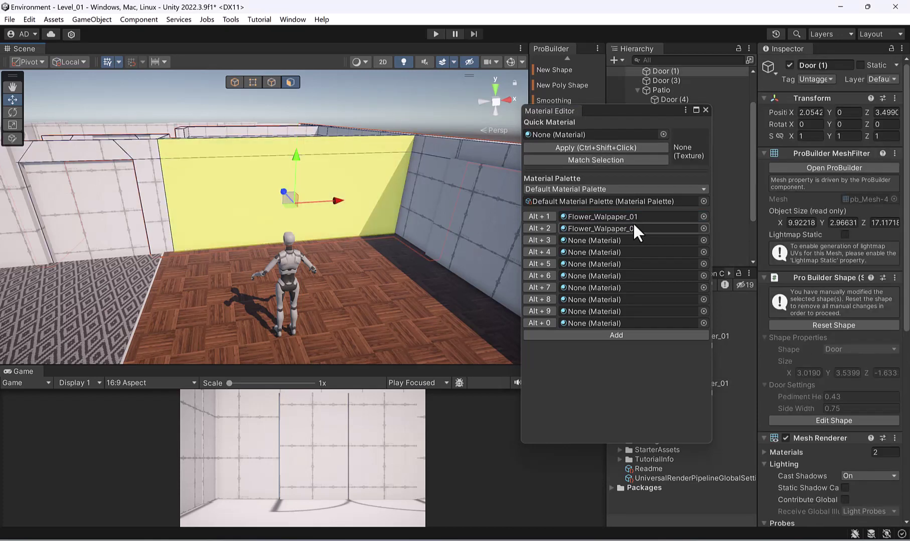
pyautogui.click(544, 226)
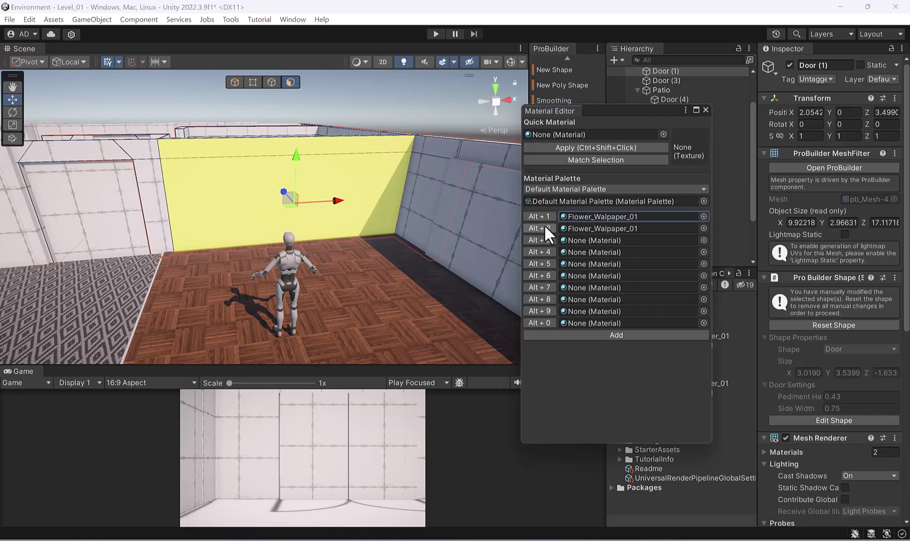
pyautogui.click(607, 147)
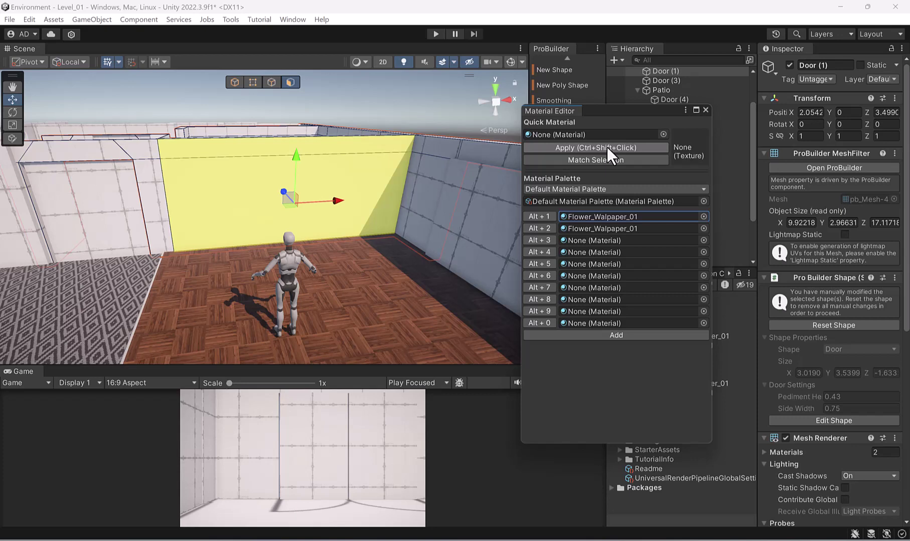
pyautogui.moveTo(288, 163)
pyautogui.keyDown('alt'); pyautogui.mouseDown()
pyautogui.moveTo(289, 195)
pyautogui.moveTo(277, 167)
pyautogui.mouseUp(); pyautogui.keyUp('alt')
pyautogui.scroll(1, 278, 167)
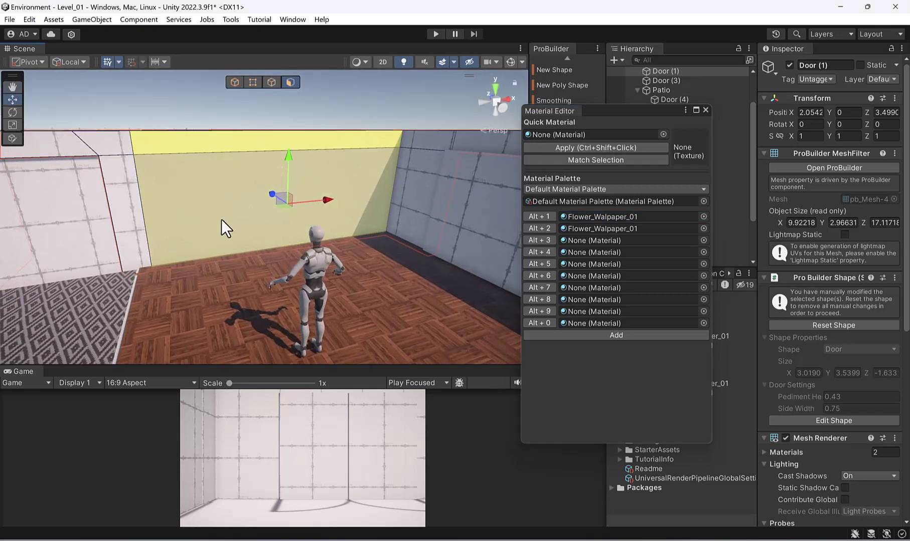
pyautogui.click(412, 105)
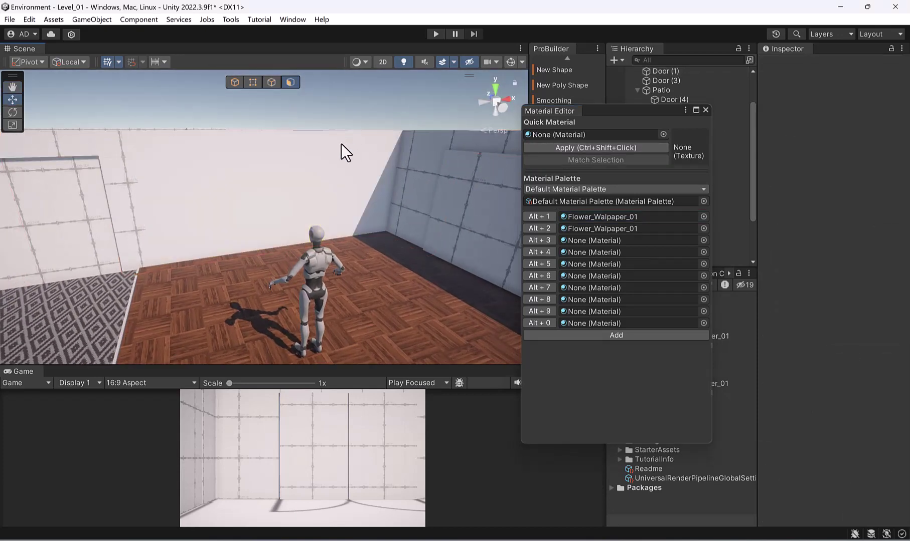
# Reapply Flower_Walpaper_01 from the second palette slot to the wall faces behind the character, and close the Material Editor.
pyautogui.click(329, 152)
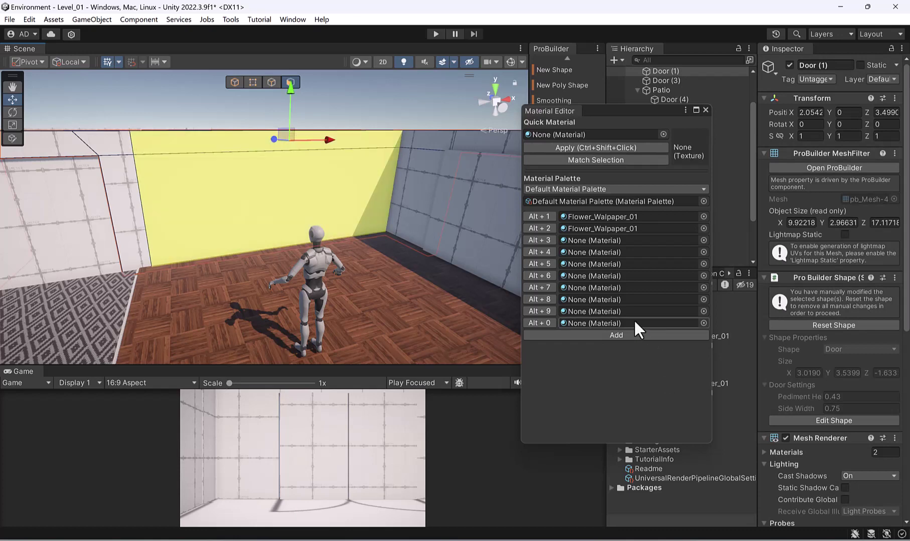
pyautogui.click(541, 228)
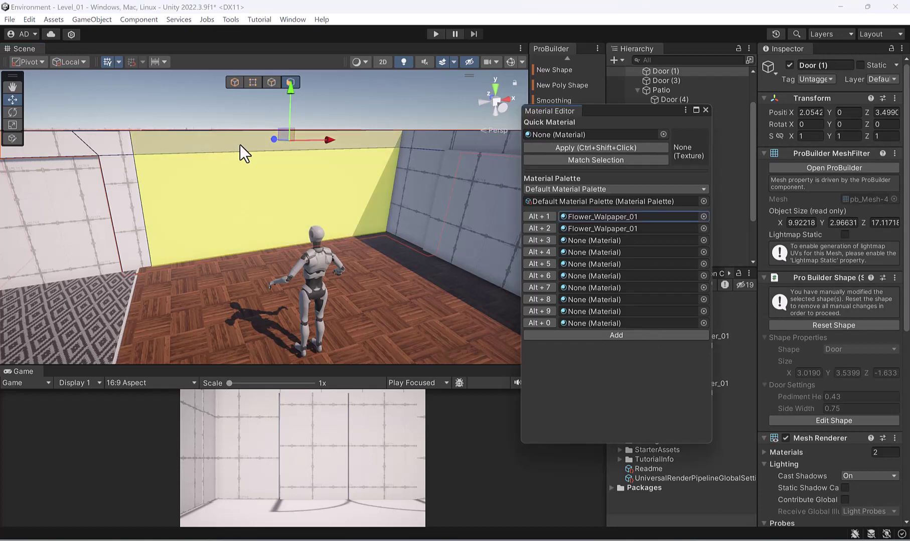
pyautogui.moveTo(614, 110); pyautogui.dragTo(460, 202)
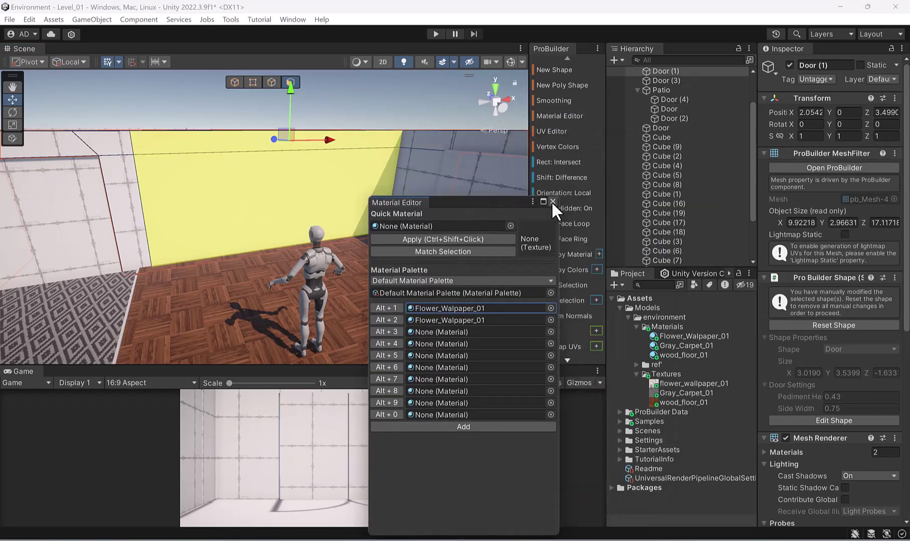
pyautogui.click(552, 202)
# Try to reposition the selected wall's UVs in the UV Editor, and close it to check the wall.
pyautogui.click(552, 132)
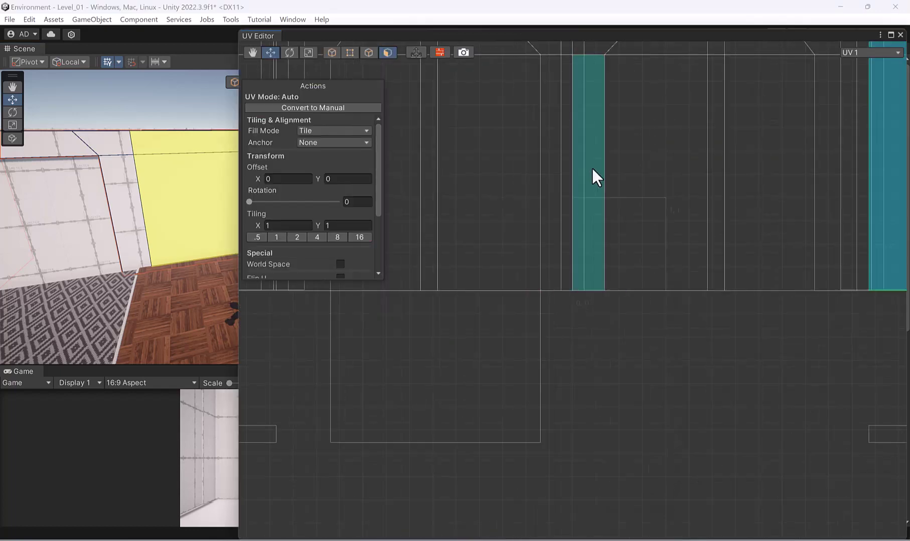
pyautogui.scroll(1, 694, 300)
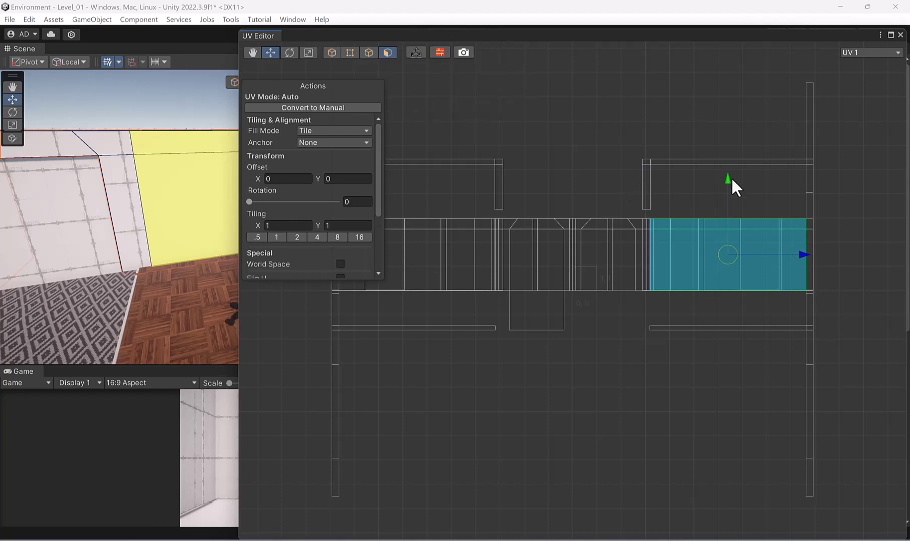
pyautogui.moveTo(731, 260); pyautogui.dragTo(689, 258)
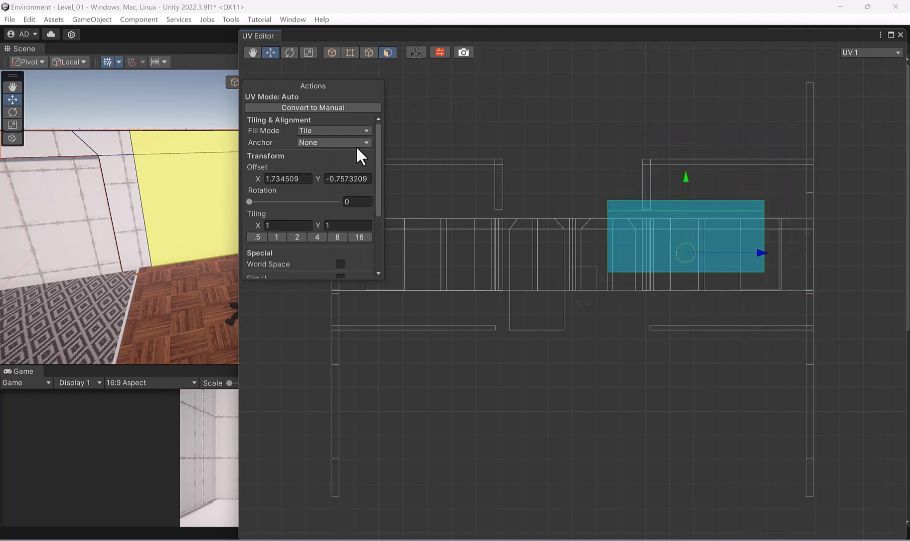
pyautogui.click(164, 106)
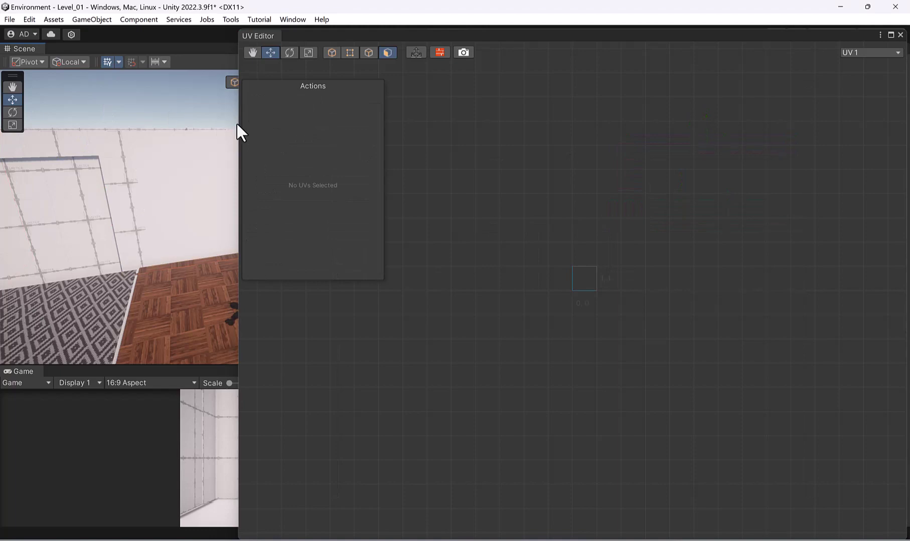
pyautogui.click(899, 34)
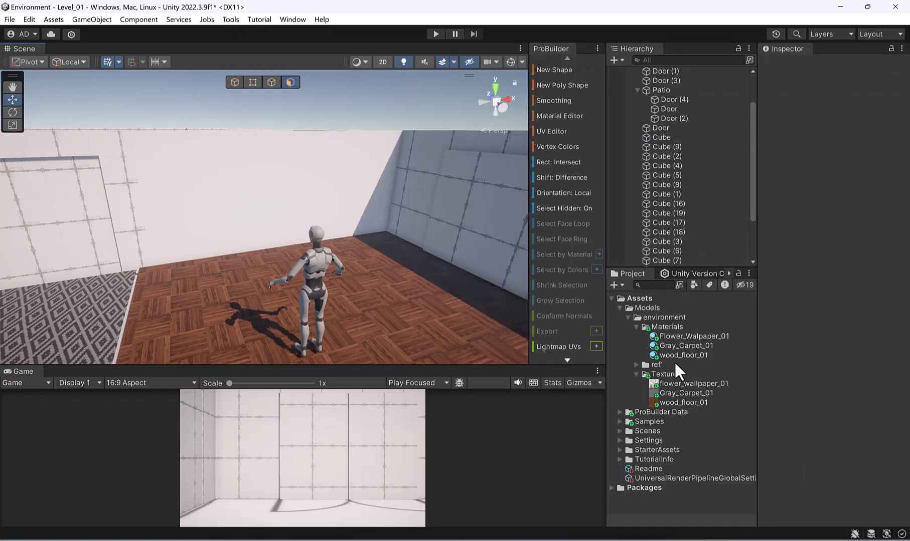
# Assign the flower_wallpaper_01 texture to the base map of the Flower_Walpaper_01 material.
pyautogui.click(697, 338)
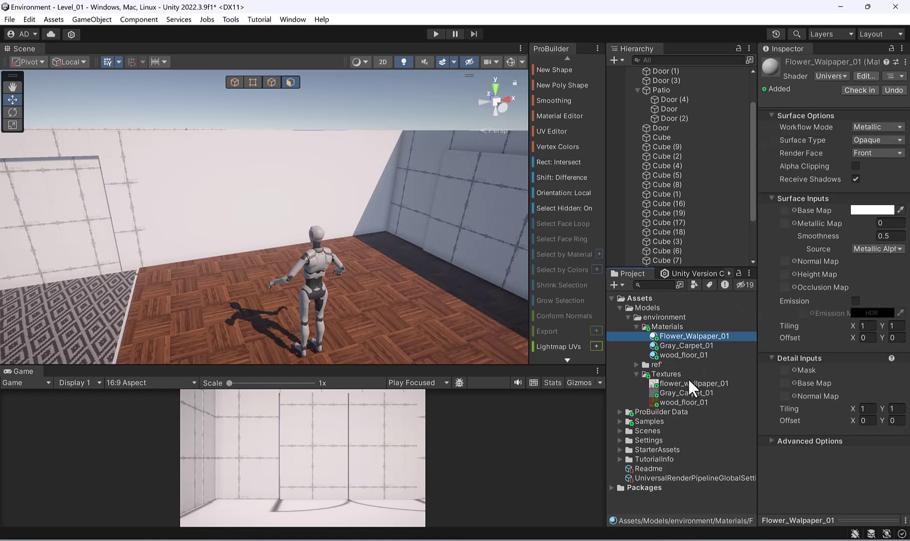
pyautogui.moveTo(681, 385); pyautogui.dragTo(786, 211)
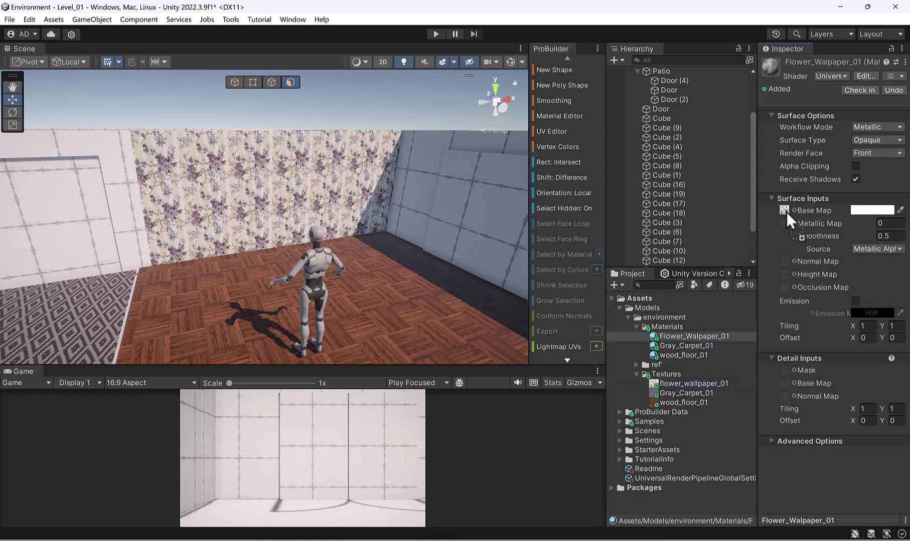
# Move the wallpapered wall's UVs over the texture tile in the UV Editor and scale their tiling to about 1.047 on both axes.
pyautogui.click(303, 181)
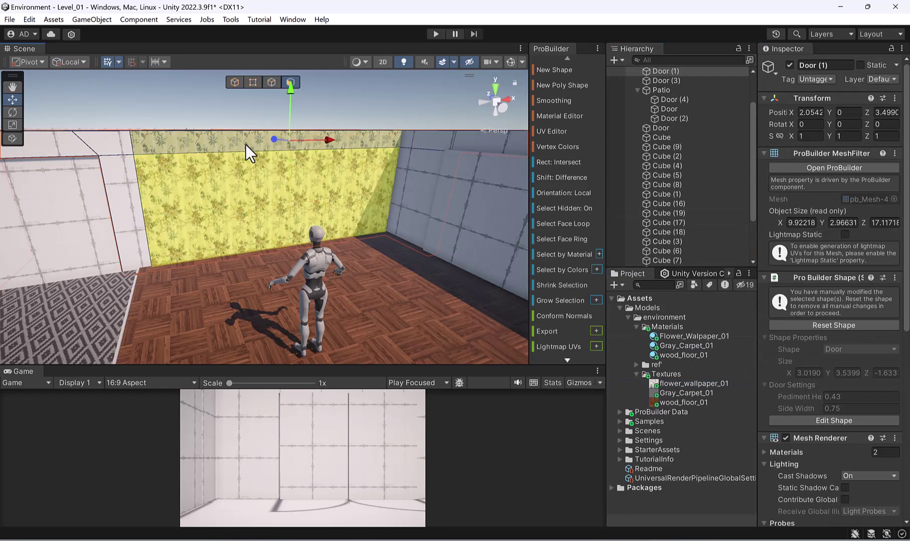
pyautogui.keyDown('alt'); pyautogui.moveTo(302, 211); pyautogui.dragTo(242, 203); pyautogui.keyUp('alt')
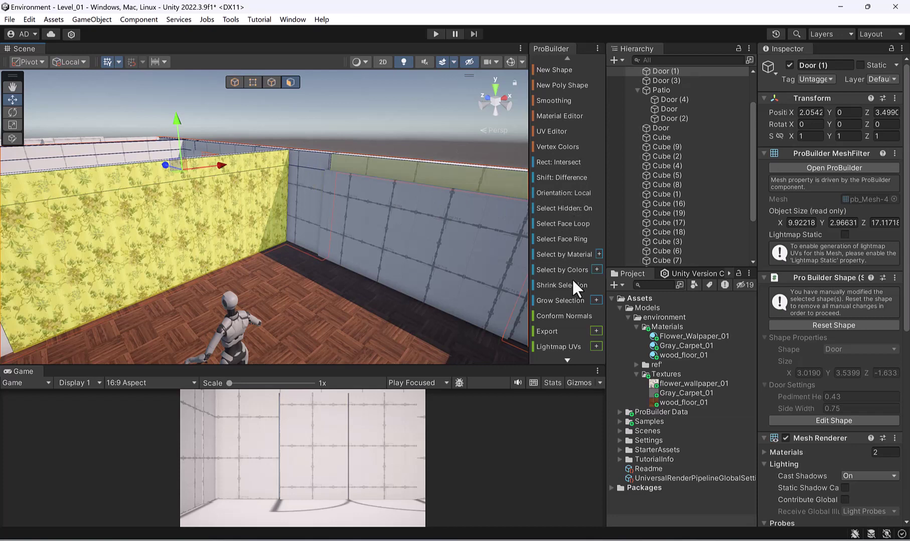
pyautogui.click(566, 131)
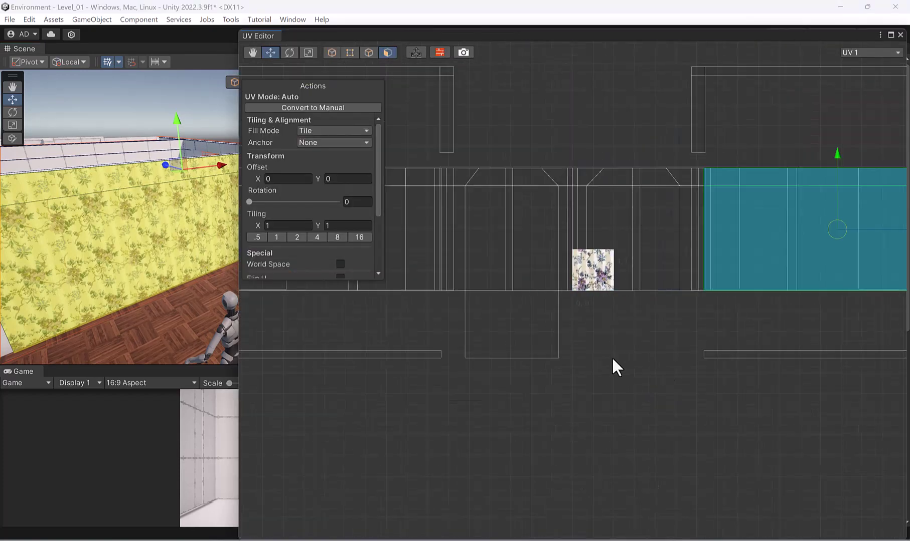
pyautogui.moveTo(706, 259); pyautogui.dragTo(582, 244)
pyautogui.press('r')
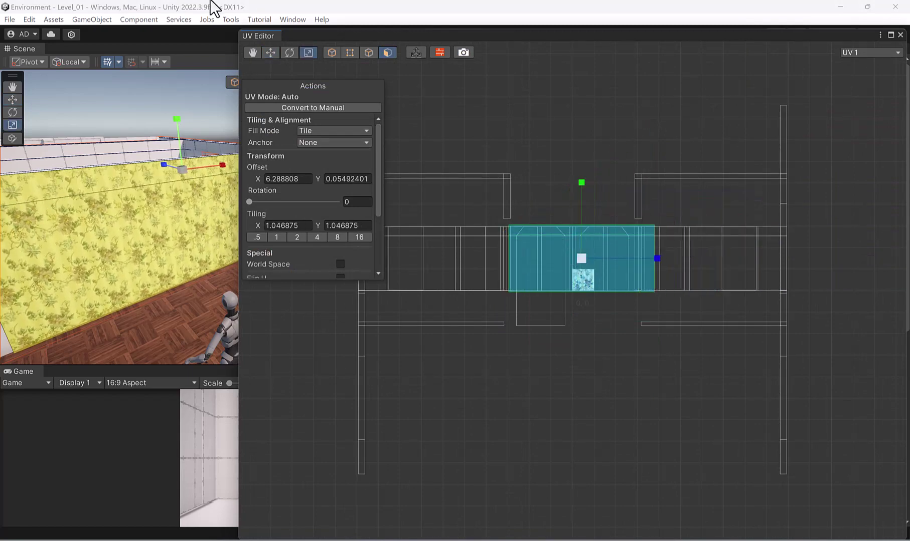
pyautogui.click(900, 36)
# Apply Flower_Walpaper_01 from the first palette slot to the faces beside and above the opening in the adjoining wall.
pyautogui.click(329, 124)
pyautogui.keyDown('alt'); pyautogui.moveTo(329, 126); pyautogui.dragTo(248, 201); pyautogui.keyUp('alt')
pyautogui.click(248, 201)
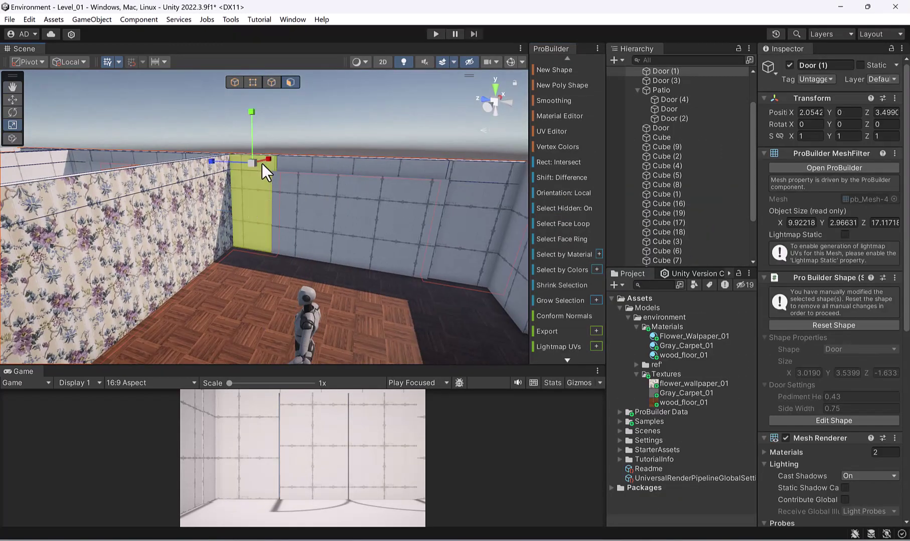
pyautogui.keyDown('shift'); pyautogui.click(316, 164); pyautogui.keyUp('shift')
pyautogui.keyDown('shift'); pyautogui.click(458, 228); pyautogui.keyUp('shift')
pyautogui.keyDown('shift'); pyautogui.click(458, 227); pyautogui.keyUp('shift')
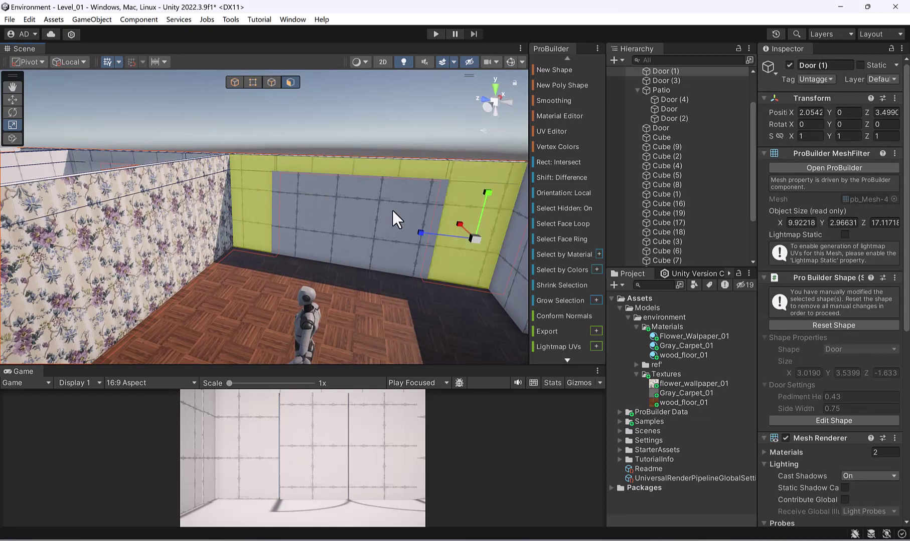
pyautogui.keyDown('alt'); pyautogui.moveTo(424, 202); pyautogui.dragTo(300, 173); pyautogui.keyUp('alt')
pyautogui.moveTo(300, 173); pyautogui.dragTo(148, 169, button='middle')
pyautogui.keyDown('alt'); pyautogui.moveTo(148, 169); pyautogui.dragTo(250, 272); pyautogui.keyUp('alt')
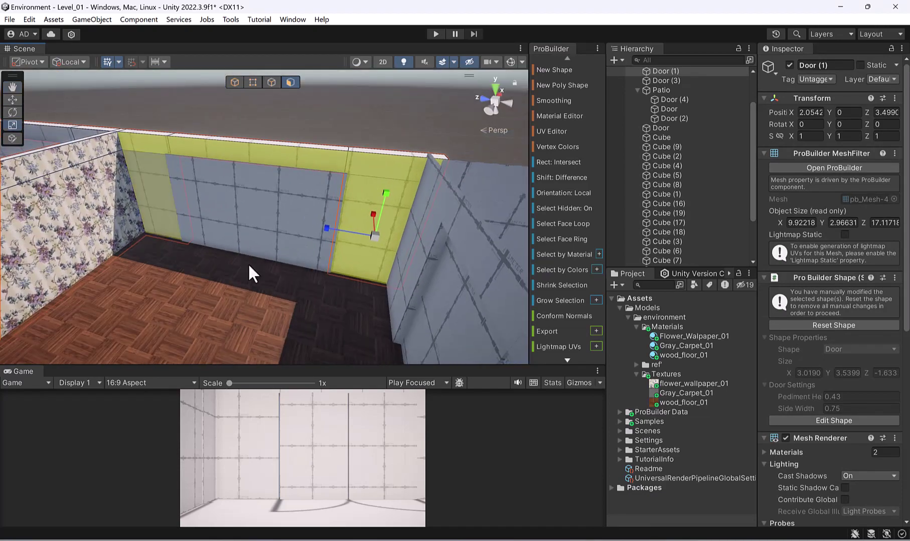
pyautogui.hotkey('alt', '1')
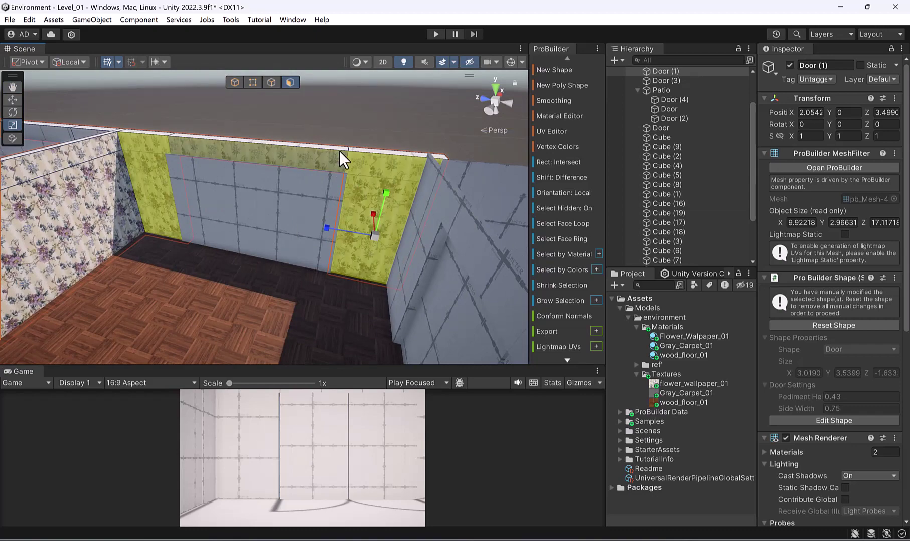
# Apply Flower_Walpaper_01 from the first palette slot to all room-side faces framing the opening of Door (2).
pyautogui.click(348, 124)
pyautogui.scroll(-3, 301, 251)
pyautogui.keyDown('alt'); pyautogui.moveTo(279, 263); pyautogui.dragTo(366, 196); pyautogui.keyUp('alt')
pyautogui.click(311, 215)
pyautogui.keyDown('alt'); pyautogui.moveTo(311, 216); pyautogui.dragTo(326, 176); pyautogui.keyUp('alt')
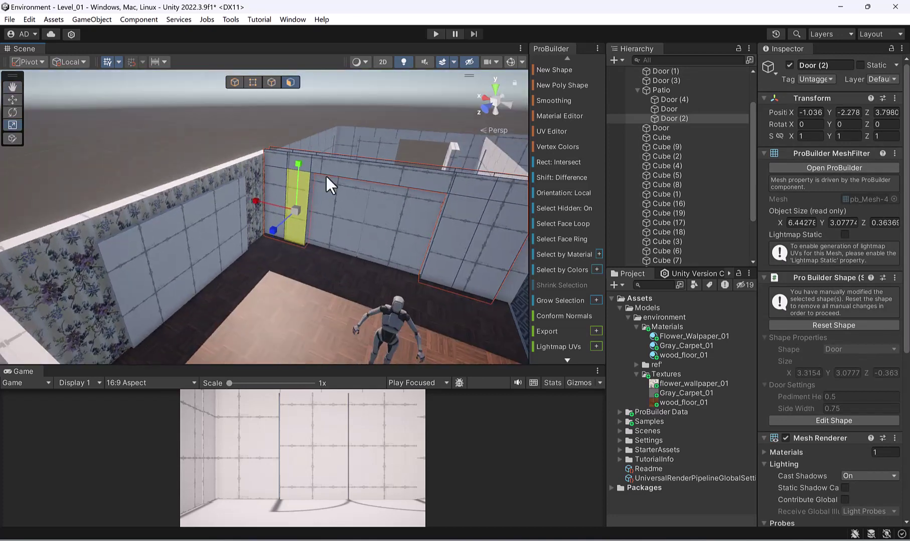
pyautogui.keyDown('shift'); pyautogui.click(278, 164); pyautogui.keyUp('shift')
pyautogui.keyDown('shift'); pyautogui.click(300, 168); pyautogui.keyUp('shift')
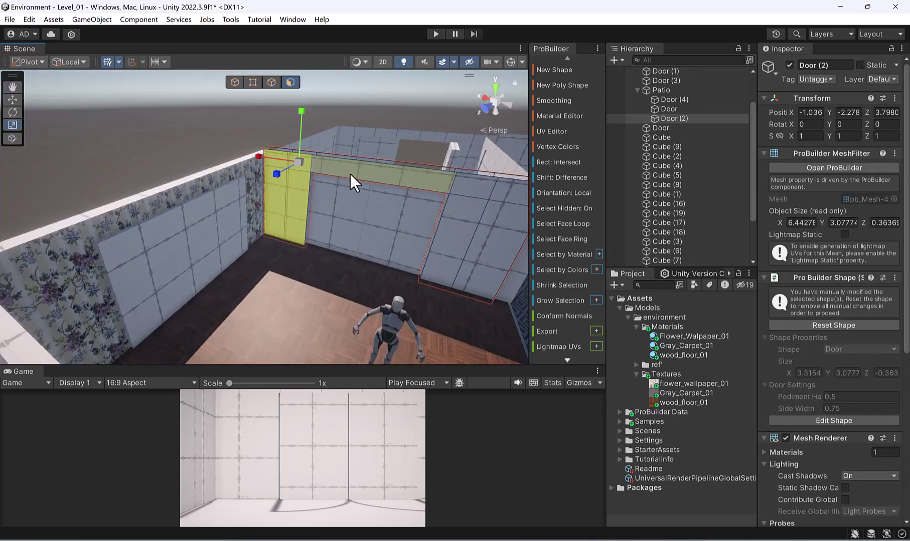
pyautogui.keyDown('shift'); pyautogui.click(349, 173); pyautogui.keyUp('shift')
pyautogui.keyDown('shift'); pyautogui.click(493, 189); pyautogui.keyUp('shift')
pyautogui.keyDown('shift'); pyautogui.click(482, 229); pyautogui.keyUp('shift')
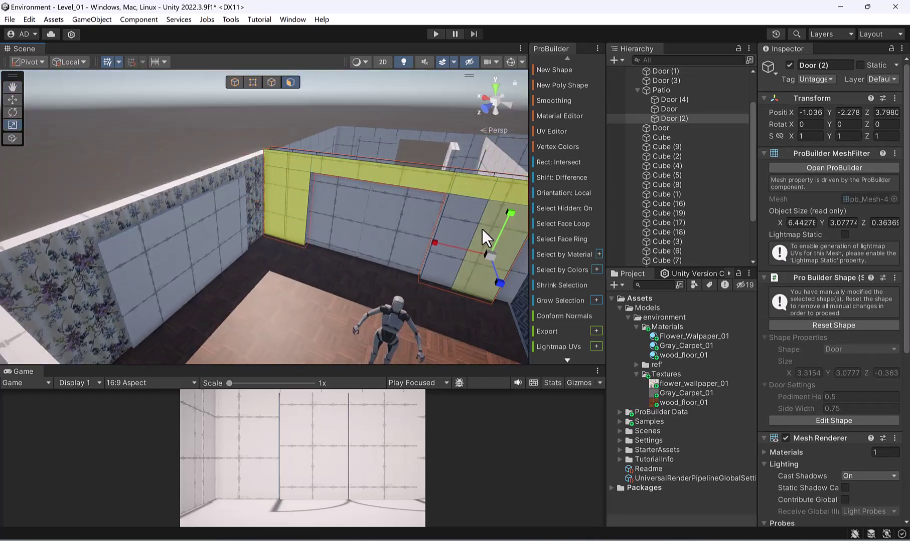
pyautogui.keyDown('shift'); pyautogui.click(441, 226); pyautogui.keyUp('shift')
pyautogui.keyDown('alt'); pyautogui.moveTo(400, 218); pyautogui.dragTo(143, 221); pyautogui.keyUp('alt')
pyautogui.moveTo(143, 220); pyautogui.dragTo(135, 223, button='middle')
pyautogui.keyDown('alt'); pyautogui.moveTo(147, 235); pyautogui.dragTo(224, 171); pyautogui.keyUp('alt')
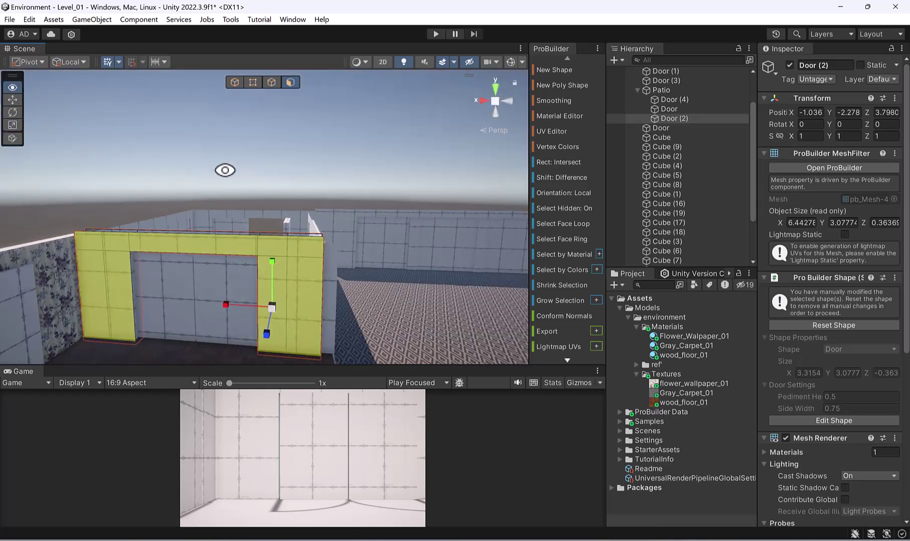
pyautogui.hotkey('alt', '1')
pyautogui.moveTo(274, 245); pyautogui.dragTo(333, 237, button='middle')
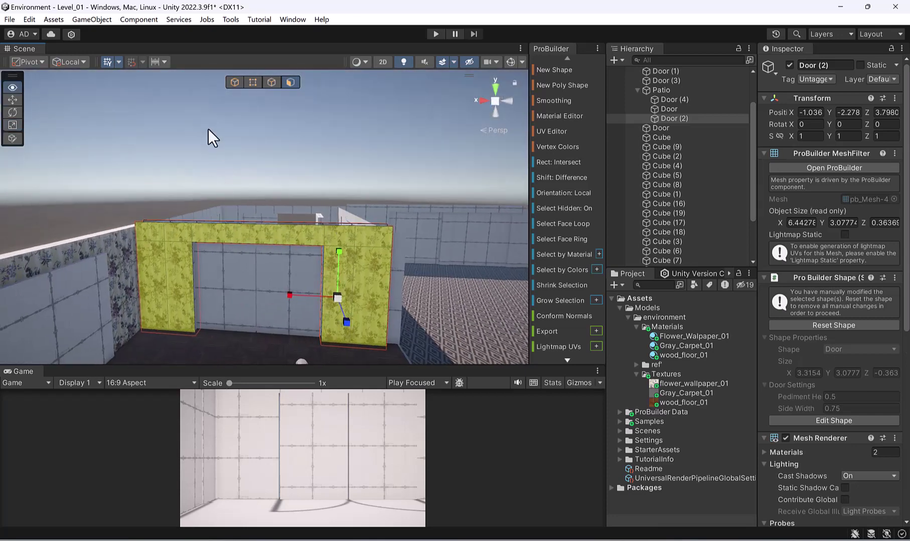
# Select the upper vertices of Door (2) and adjust their height to line up with the adjacent wall.
pyautogui.keyDown('alt'); pyautogui.moveTo(208, 129); pyautogui.dragTo(219, 99); pyautogui.keyUp('alt')
pyautogui.click(253, 83)
pyautogui.moveTo(187, 211); pyautogui.dragTo(470, 270)
pyautogui.press('w')
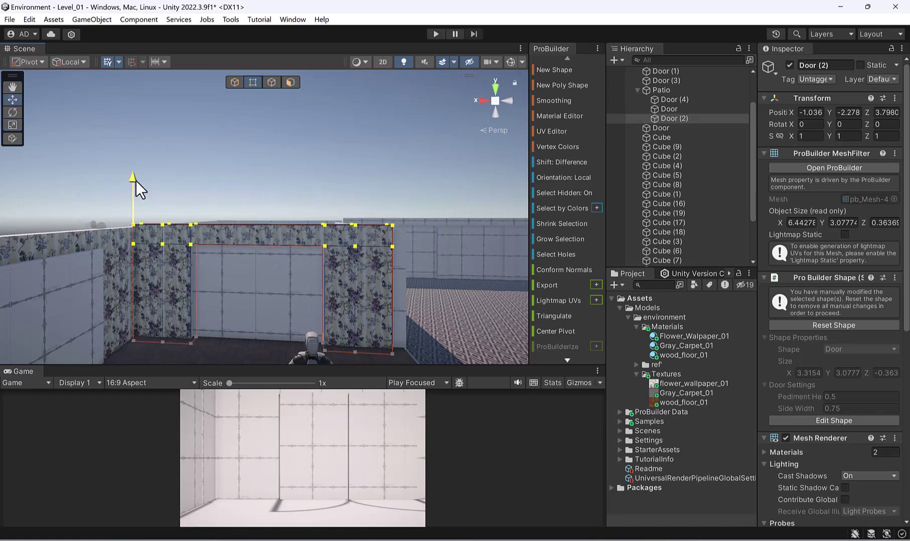
pyautogui.click(273, 181)
# Select the vertices at the carpet-side end of the wallpapered Door (1) wall and shift them slightly along X in the top view.
pyautogui.keyDown('alt'); pyautogui.moveTo(274, 182); pyautogui.dragTo(120, 271); pyautogui.keyUp('alt')
pyautogui.moveTo(232, 172); pyautogui.dragTo(295, 136, button='middle')
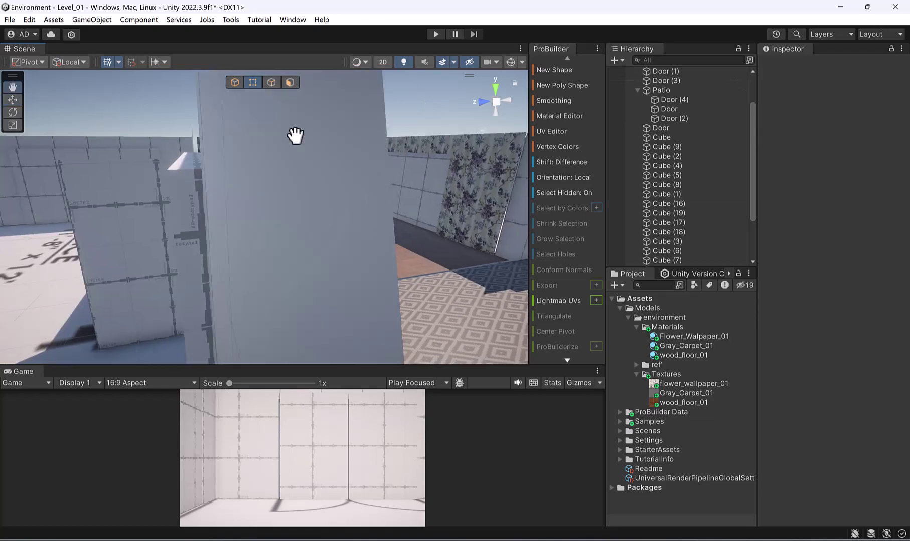
pyautogui.keyDown('alt'); pyautogui.moveTo(294, 135); pyautogui.dragTo(227, 202); pyautogui.keyUp('alt')
pyautogui.moveTo(228, 201); pyautogui.dragTo(219, 274, button='middle')
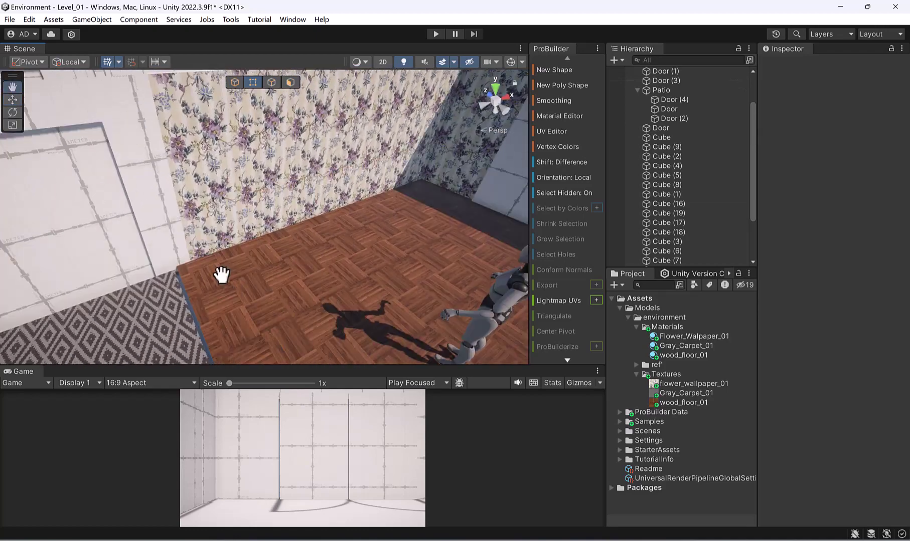
pyautogui.keyDown('alt'); pyautogui.moveTo(219, 274); pyautogui.dragTo(175, 229); pyautogui.keyUp('alt')
pyautogui.click(163, 205)
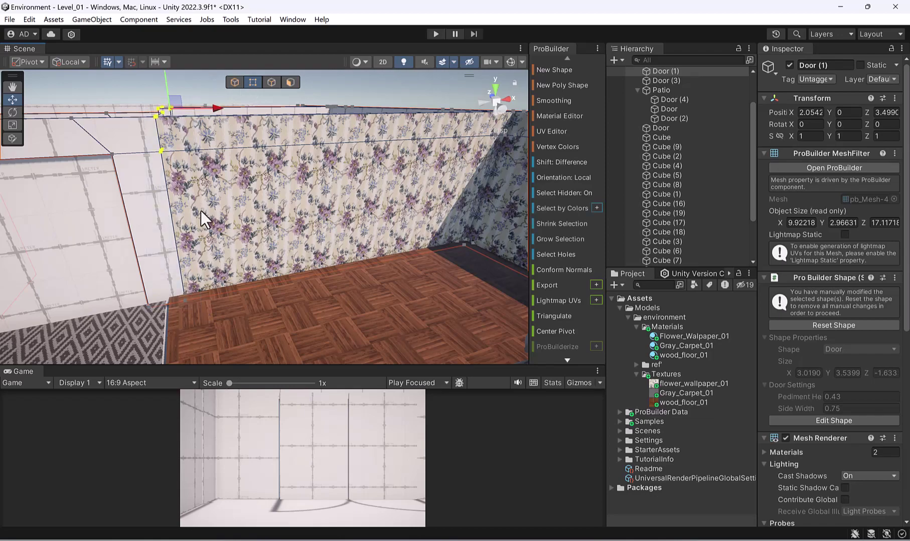
pyautogui.keyDown('alt'); pyautogui.moveTo(201, 210); pyautogui.dragTo(244, 201); pyautogui.keyUp('alt')
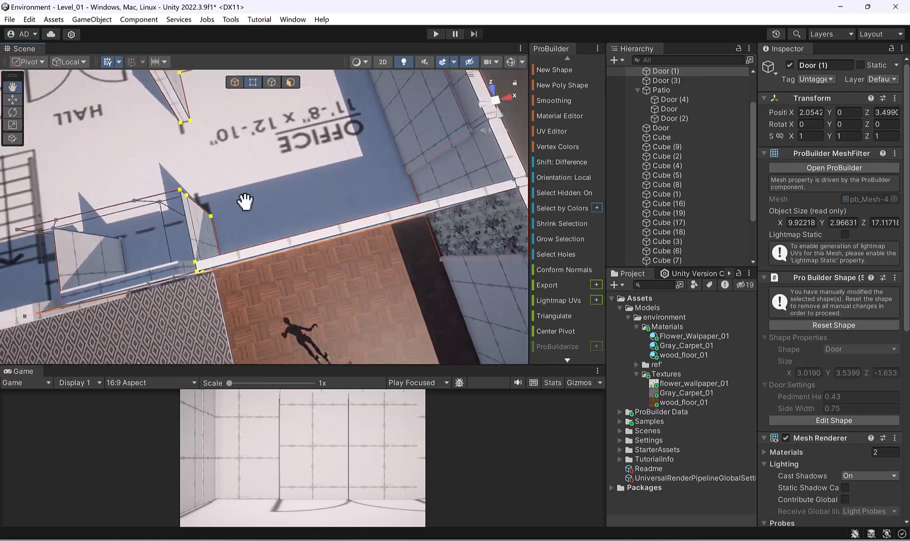
pyautogui.click(498, 99)
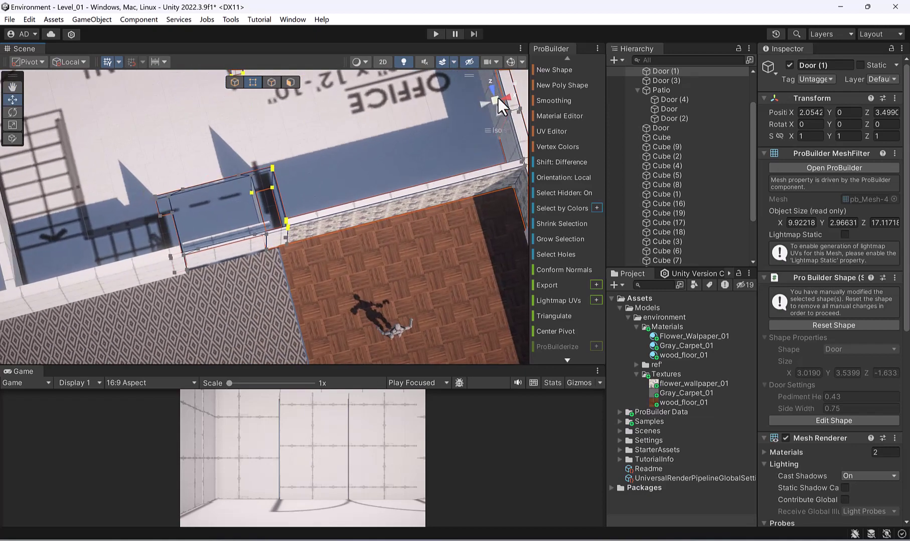
pyautogui.keyDown('alt'); pyautogui.moveTo(346, 266); pyautogui.dragTo(301, 174); pyautogui.keyUp('alt')
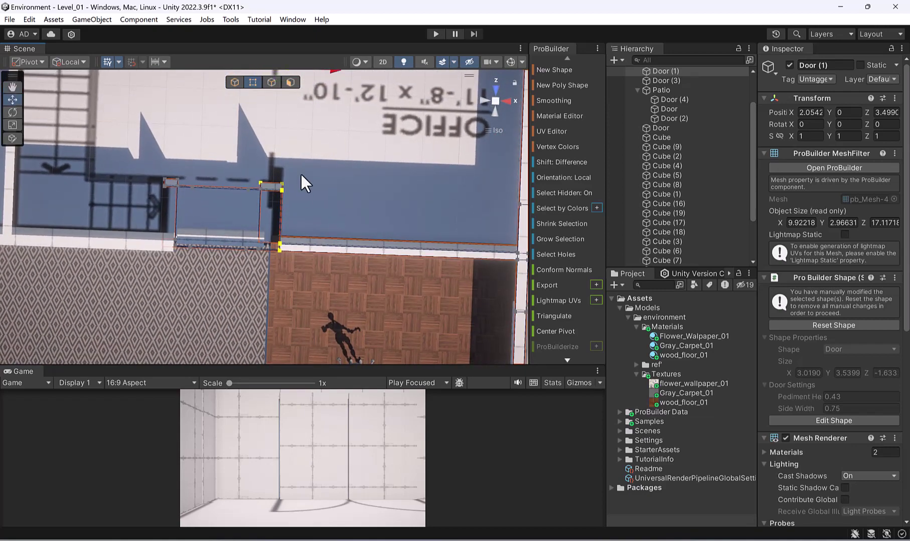
pyautogui.click(494, 112)
pyautogui.click(495, 88)
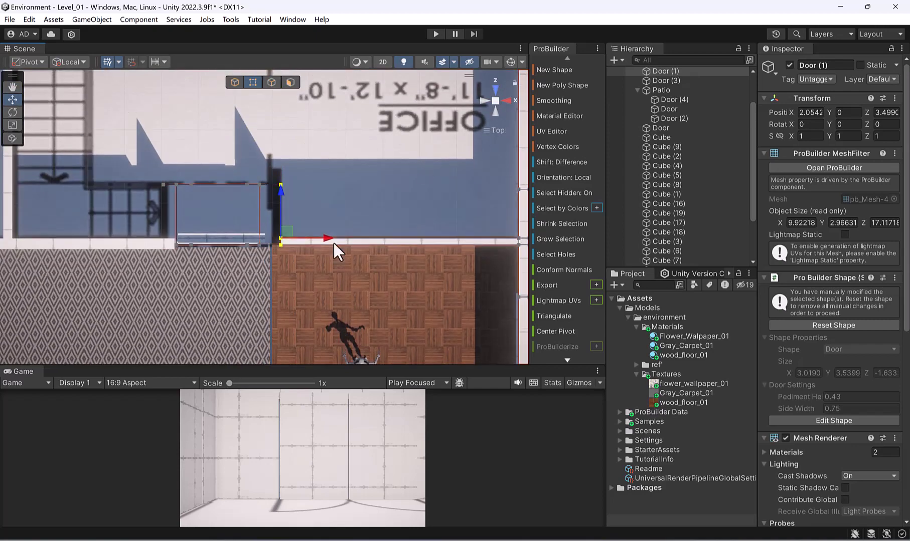
pyautogui.moveTo(326, 236); pyautogui.dragTo(320, 242)
pyautogui.keyDown('alt'); pyautogui.moveTo(308, 302); pyautogui.dragTo(347, 165); pyautogui.keyUp('alt')
pyautogui.keyDown('alt'); pyautogui.moveTo(310, 221); pyautogui.dragTo(390, 171); pyautogui.keyUp('alt')
pyautogui.scroll(3, 390, 171)
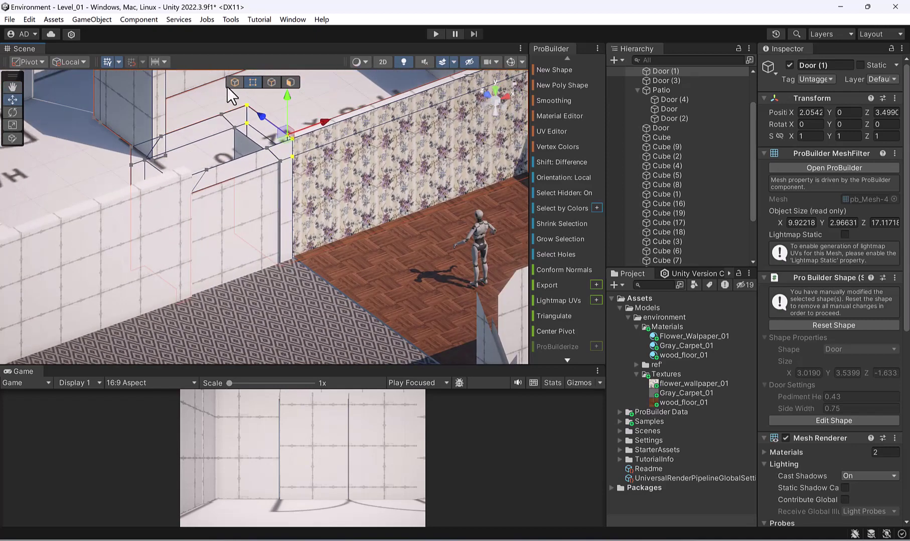
# Draw a ProBuilder cube about 0.47 × 0.37 × 0.11 at the wallpapered wall's carpet-side base and move it to Z 1.917.
pyautogui.click(227, 86)
pyautogui.scroll(2, 381, 209)
pyautogui.keyDown('alt'); pyautogui.moveTo(381, 209); pyautogui.dragTo(251, 209); pyautogui.keyUp('alt')
pyautogui.scroll(3, 251, 209)
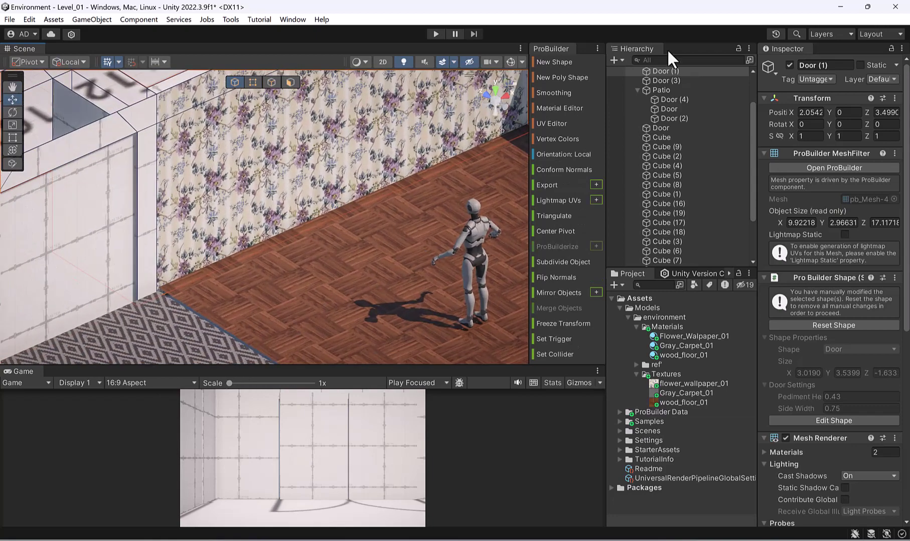
pyautogui.click(570, 60)
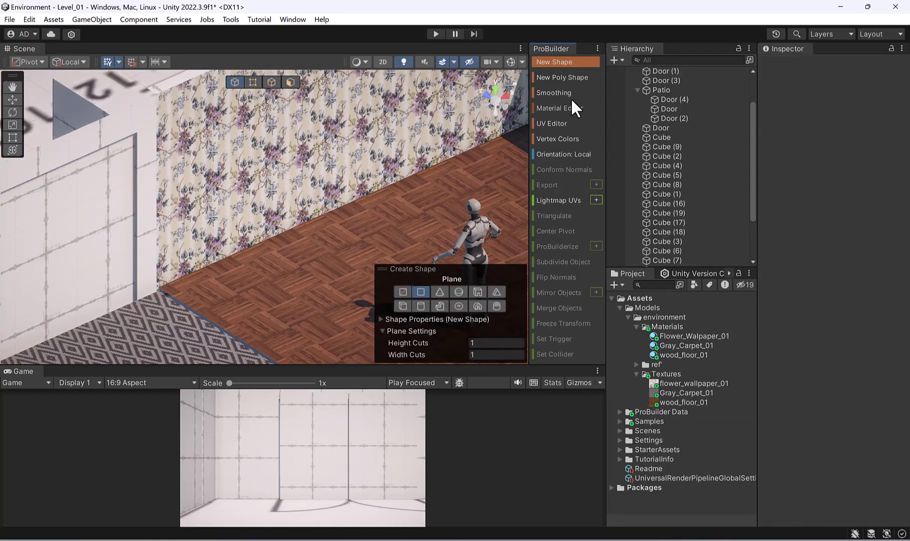
pyautogui.click(403, 306)
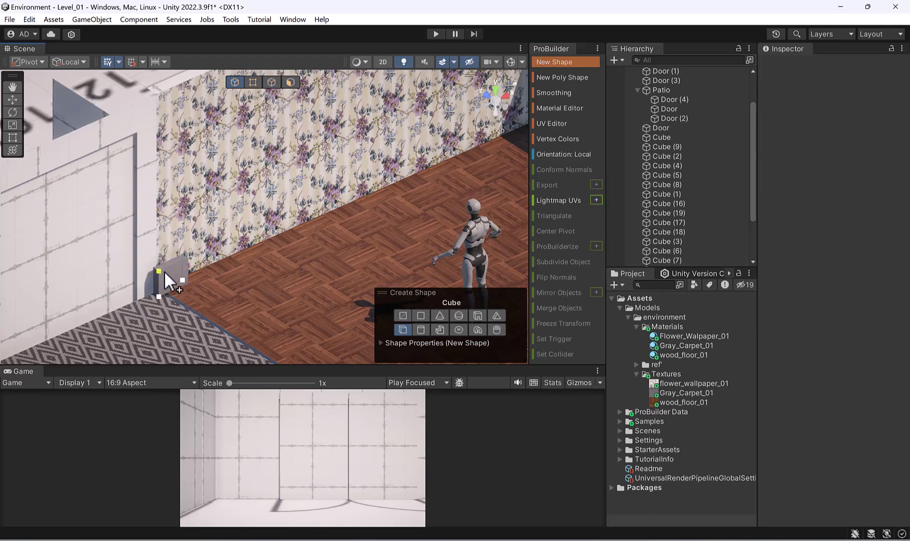
pyautogui.click(164, 271)
pyautogui.press('f')
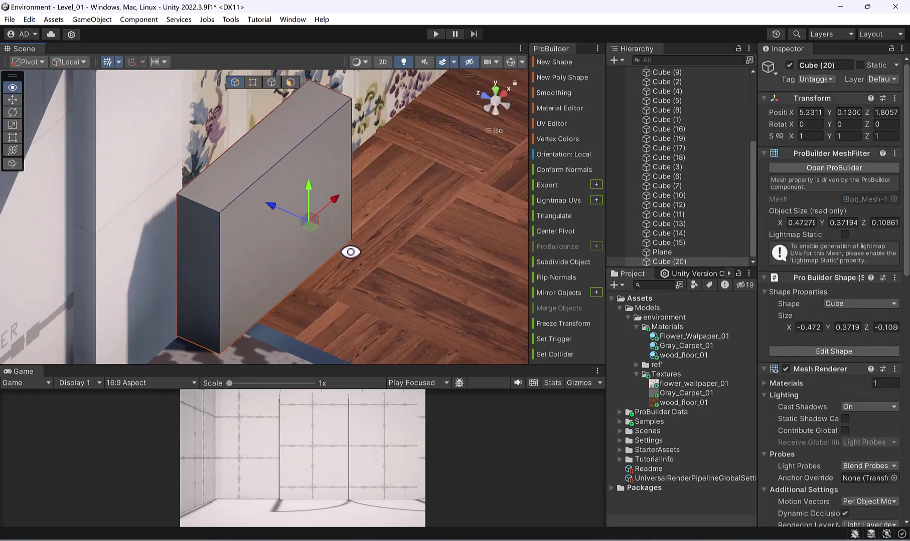
pyautogui.moveTo(282, 210); pyautogui.dragTo(233, 187)
pyautogui.scroll(-3, 418, 173)
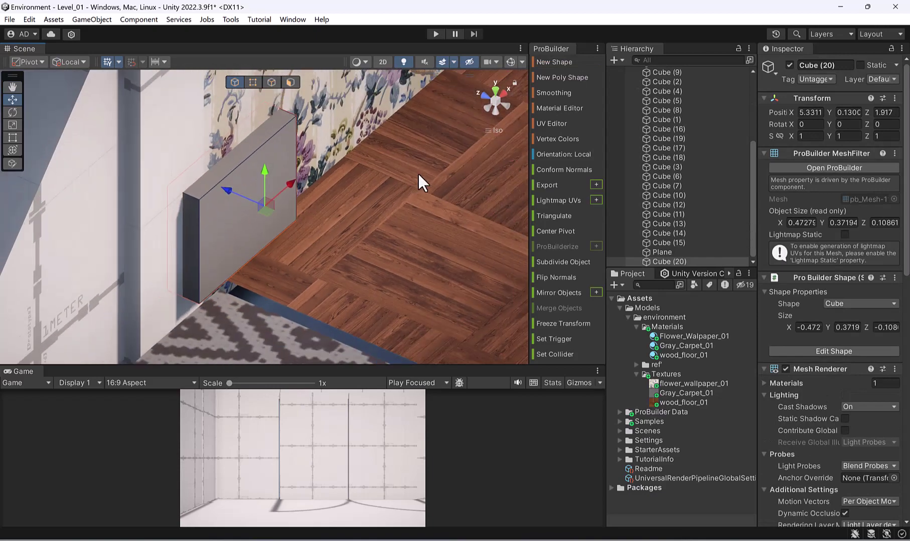
pyautogui.keyDown('alt'); pyautogui.moveTo(362, 188); pyautogui.dragTo(156, 116); pyautogui.keyUp('alt')
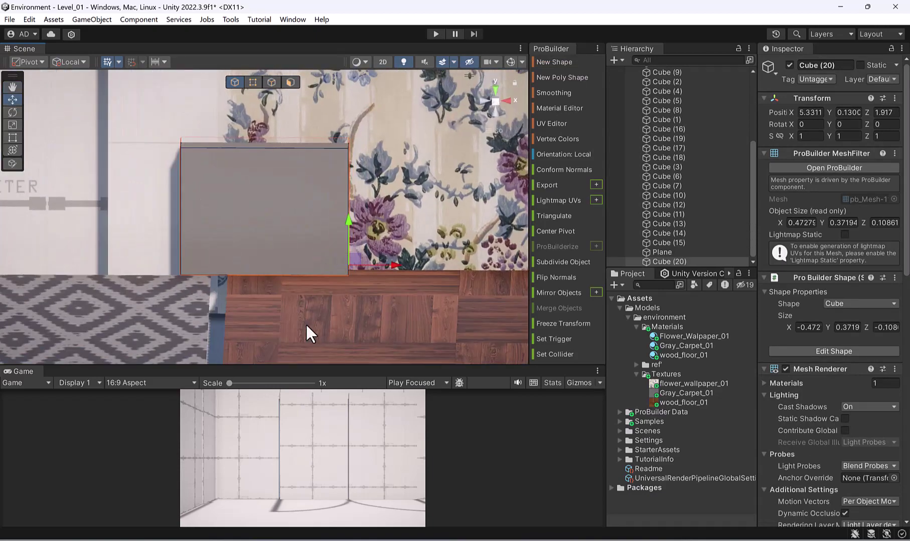
# Select the floor Plane's edge between the carpet and the wood and shift it slightly along X to close the gap.
pyautogui.click(186, 311)
pyautogui.scroll(-5, 193, 314)
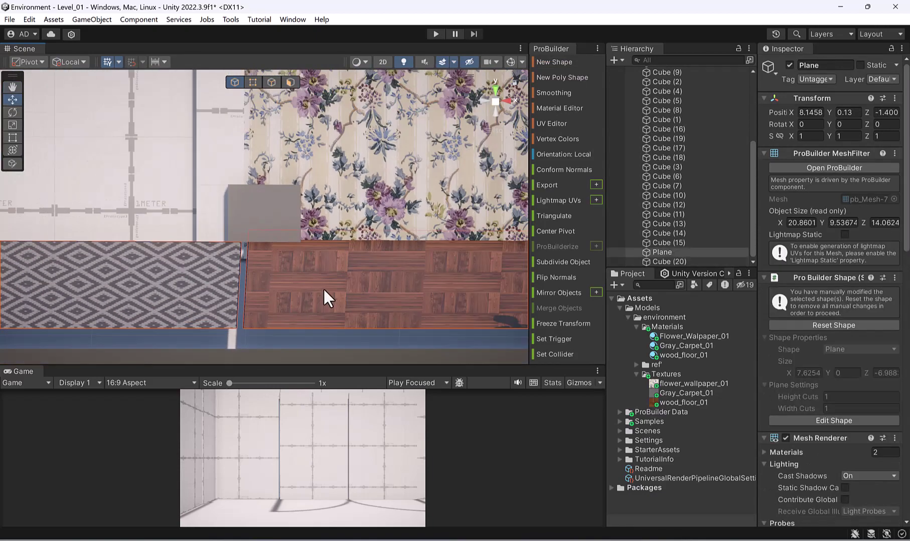
pyautogui.scroll(-5, 311, 266)
pyautogui.keyDown('alt'); pyautogui.moveTo(311, 267); pyautogui.dragTo(290, 434); pyautogui.keyUp('alt')
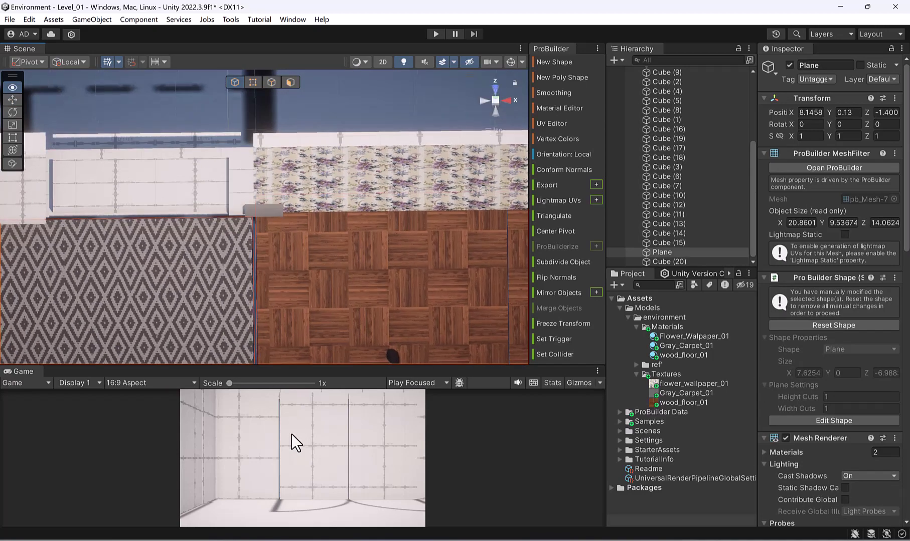
pyautogui.scroll(8, 292, 432)
pyautogui.moveTo(303, 327); pyautogui.dragTo(367, 185, button='middle')
pyautogui.scroll(-4, 365, 203)
pyautogui.scroll(8, 346, 242)
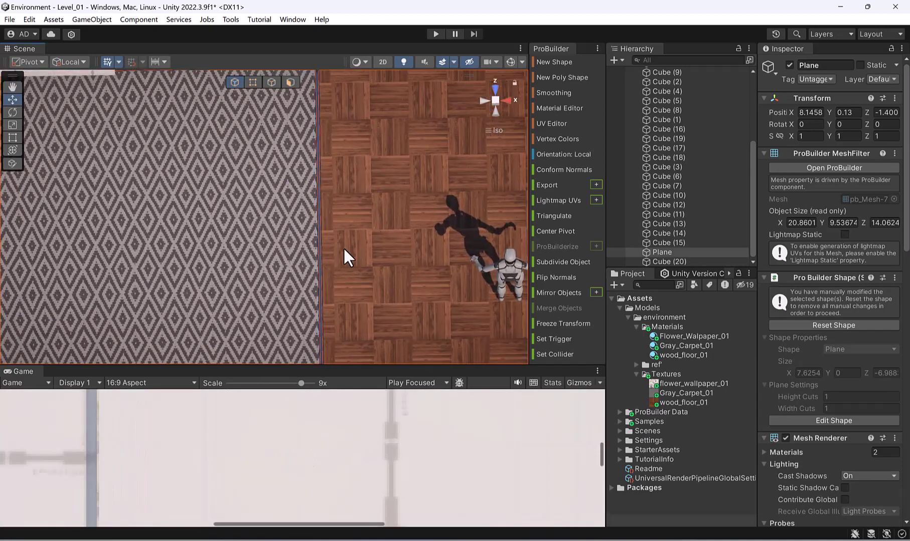
pyautogui.click(273, 83)
pyautogui.click(330, 158)
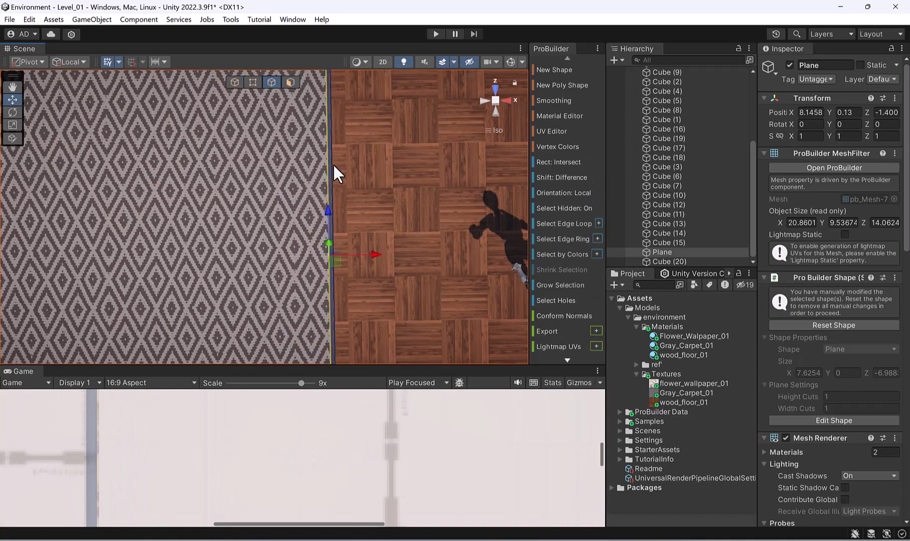
pyautogui.scroll(-5, 333, 164)
pyautogui.moveTo(326, 206); pyautogui.dragTo(347, 179, button='middle')
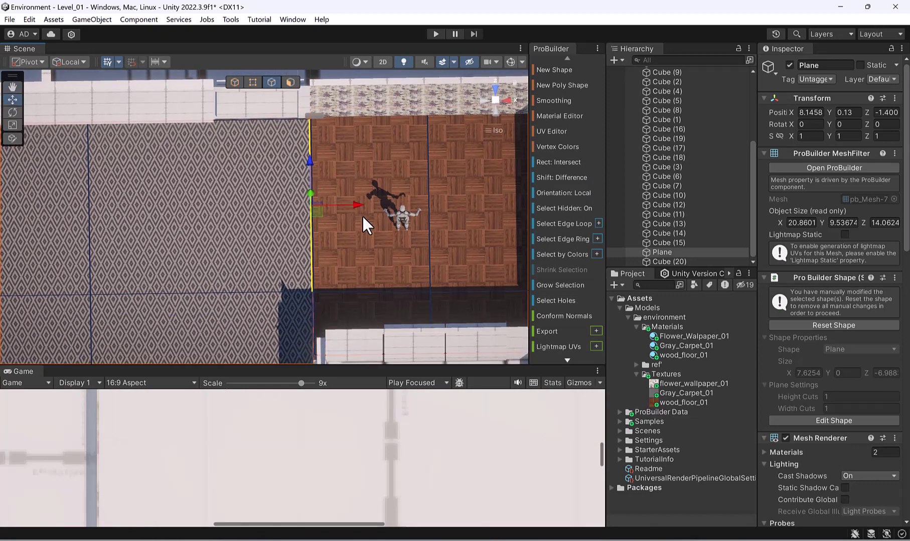
pyautogui.moveTo(356, 207); pyautogui.dragTo(358, 207)
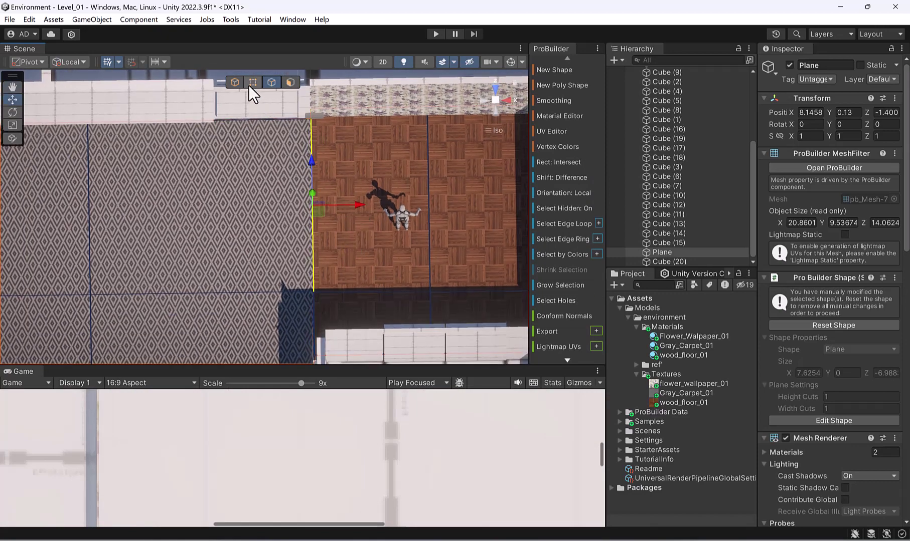
# Select the cube at the wallpapered wall's base and lower its top face to a height of about 0.18.
pyautogui.click(234, 82)
pyautogui.click(315, 116)
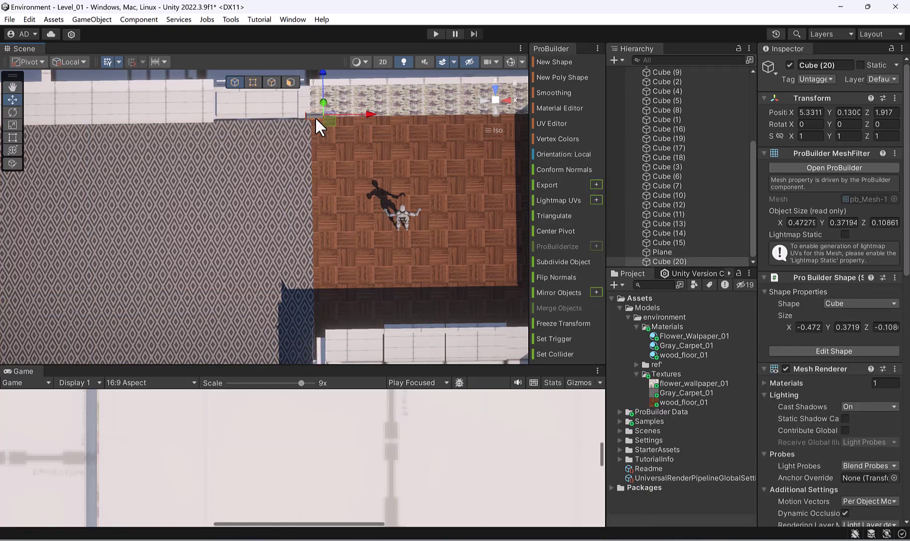
pyautogui.press('f')
pyautogui.keyDown('alt'); pyautogui.moveTo(241, 229); pyautogui.dragTo(381, 159); pyautogui.keyUp('alt')
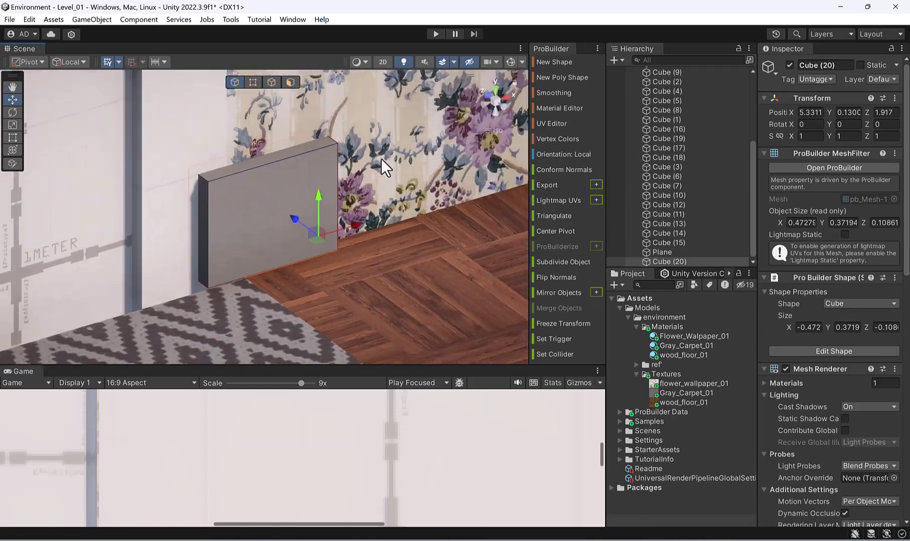
pyautogui.click(290, 83)
pyautogui.click(273, 157)
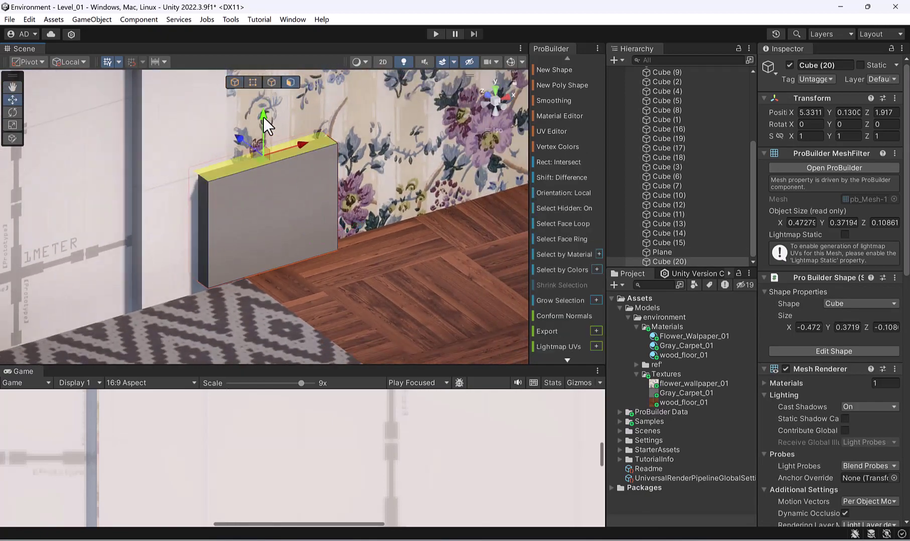
pyautogui.moveTo(262, 116); pyautogui.dragTo(650, 234)
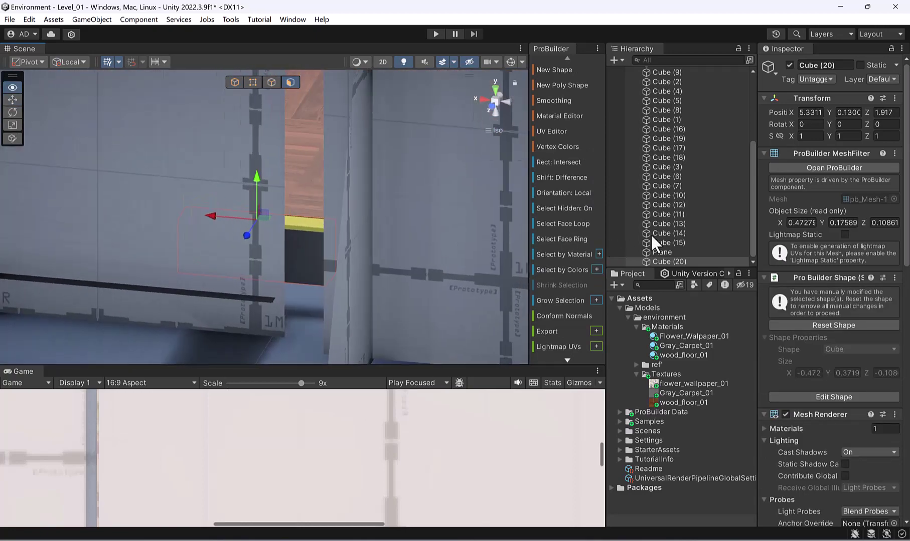
# Thin the low cube to about 0.04 by moving its wall-side face.
pyautogui.click(306, 260)
pyautogui.click(309, 248)
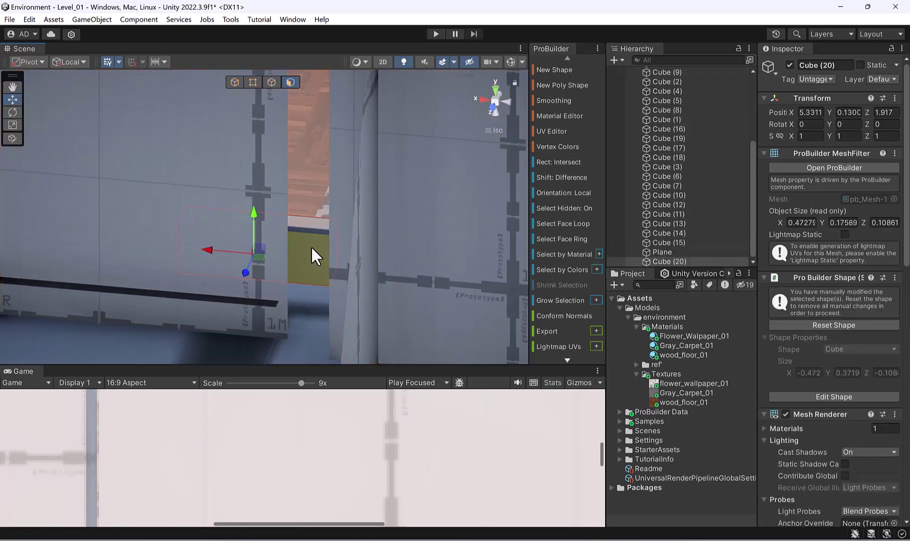
pyautogui.moveTo(248, 270); pyautogui.dragTo(526, 185)
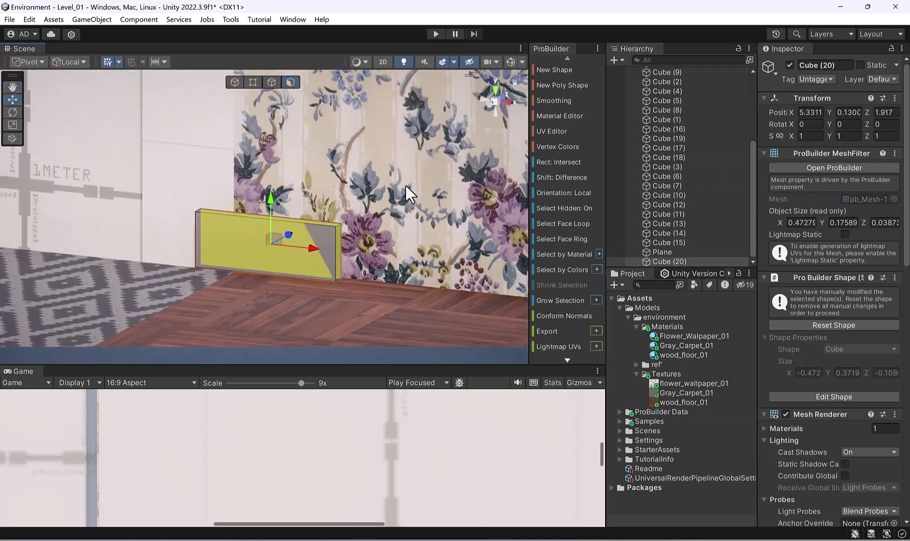
# Extend the cube's end face along the wallpapered wall to a length of about 0.96.
pyautogui.click(341, 253)
pyautogui.click(338, 249)
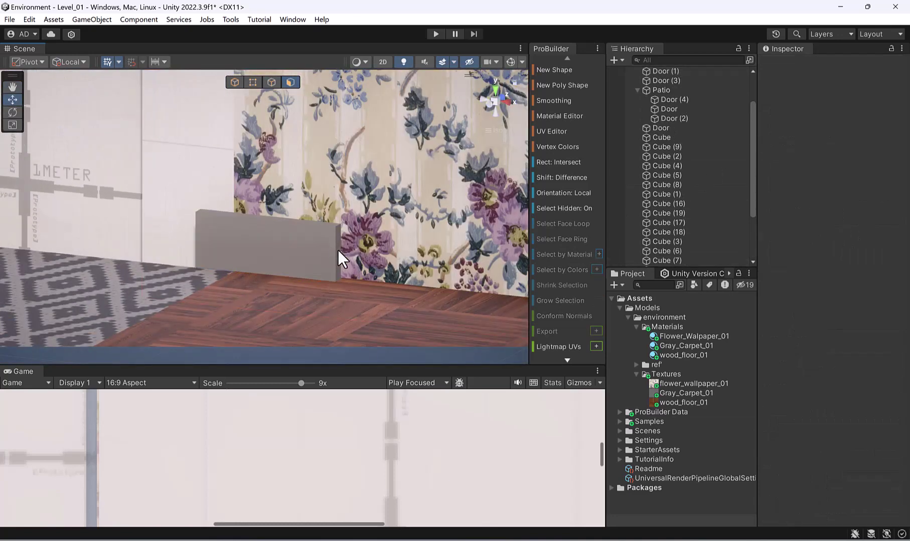
pyautogui.click(336, 248)
pyautogui.moveTo(336, 248); pyautogui.dragTo(467, 273)
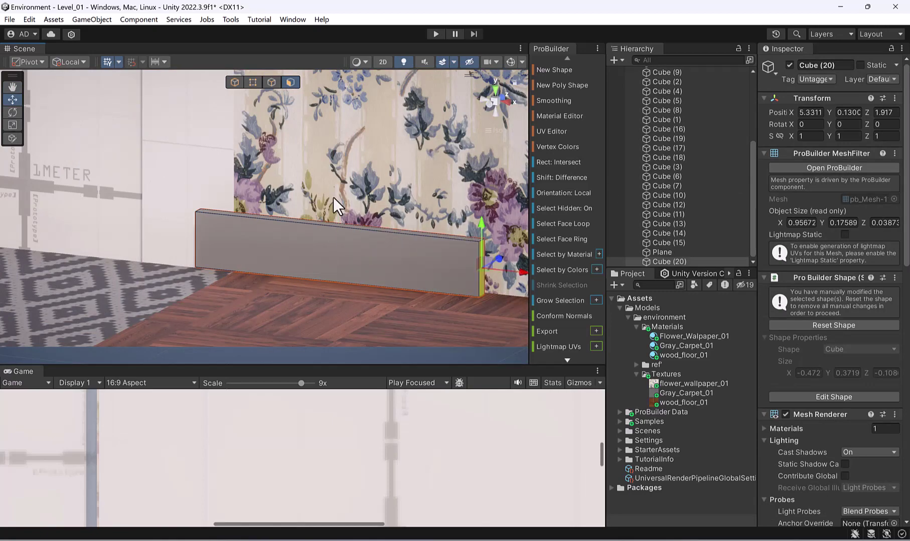
# Pull the trim's carpet-side end face in along X, shortening it to a length of about 0.82.
pyautogui.scroll(-2, 407, 257)
pyautogui.keyDown('alt'); pyautogui.moveTo(407, 257); pyautogui.dragTo(464, 281); pyautogui.keyUp('alt')
pyautogui.moveTo(465, 281); pyautogui.dragTo(332, 309, button='middle')
pyautogui.scroll(-2, 332, 309)
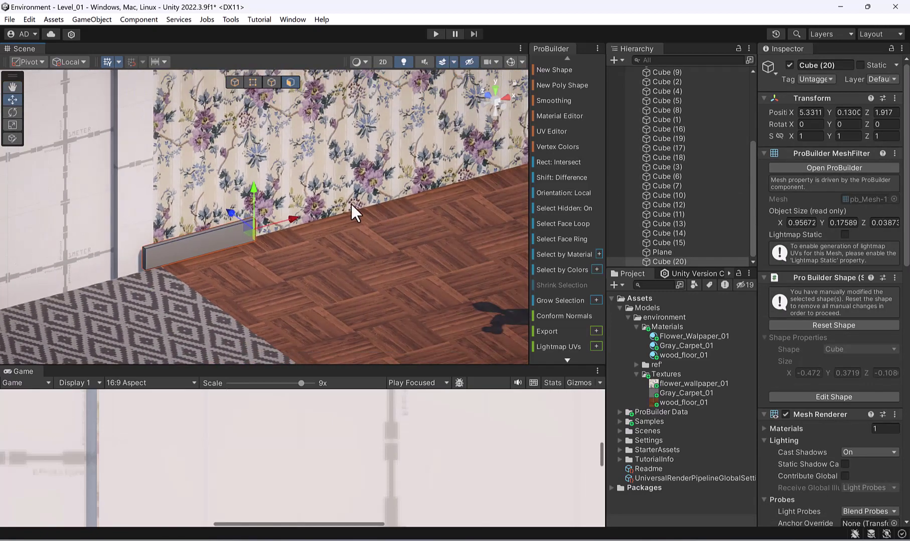
pyautogui.click(144, 258)
pyautogui.moveTo(144, 257); pyautogui.dragTo(269, 275)
pyautogui.keyDown('alt'); pyautogui.moveTo(294, 262); pyautogui.dragTo(416, 272); pyautogui.keyUp('alt')
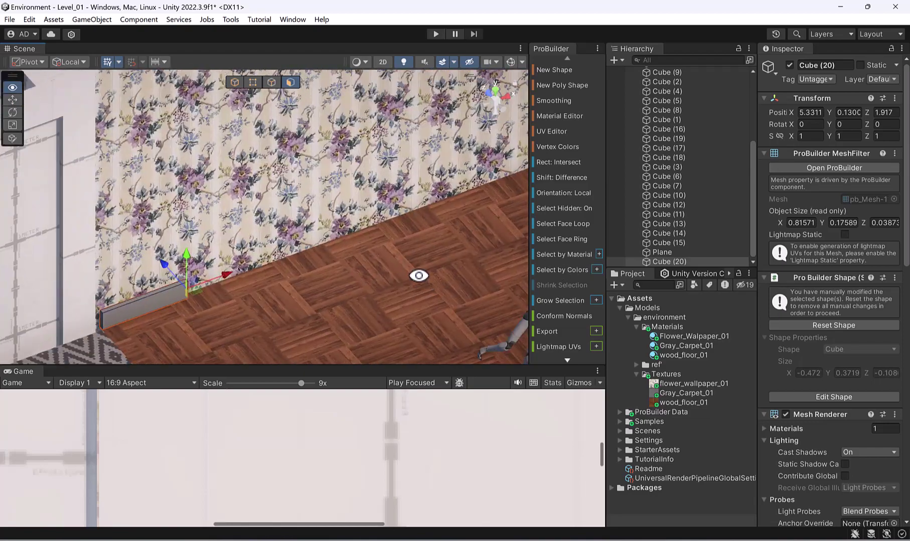
# Extend the trim's far end face along the base of the wallpapered wall until it meets the room corner.
pyautogui.moveTo(222, 275); pyautogui.dragTo(520, 185)
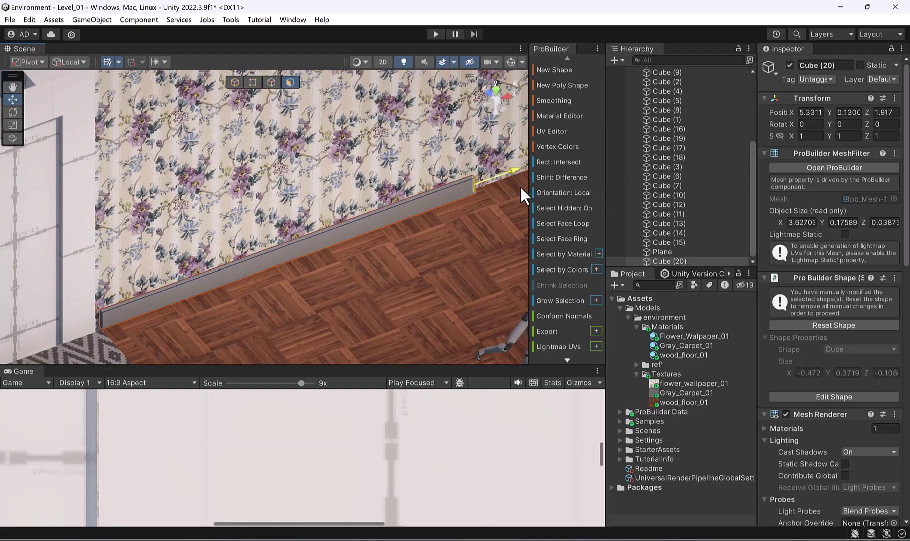
pyautogui.press('f')
pyautogui.scroll(-3, 776, 249)
pyautogui.scroll(-3, 776, 249)
pyautogui.keyDown('alt'); pyautogui.moveTo(422, 183); pyautogui.dragTo(360, 162); pyautogui.keyUp('alt')
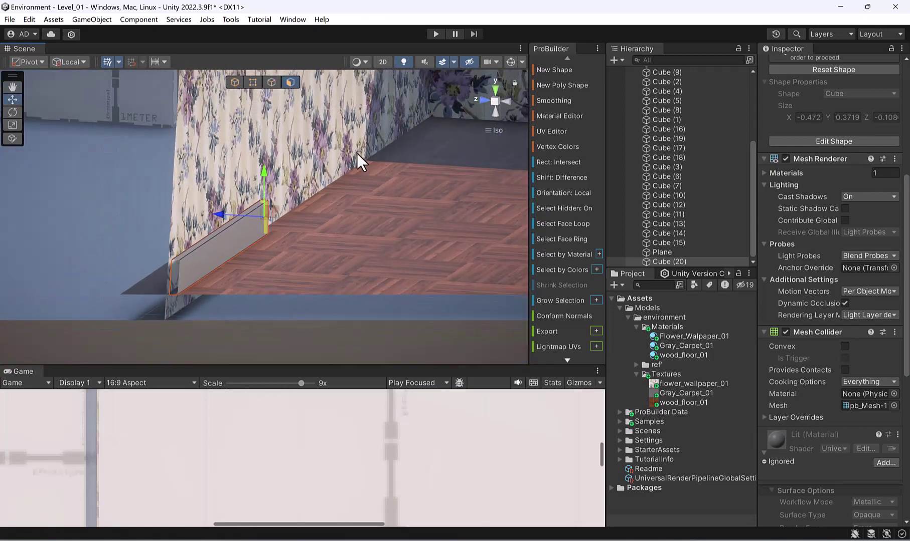
pyautogui.keyDown('alt'); pyautogui.moveTo(223, 291); pyautogui.dragTo(246, 280); pyautogui.keyUp('alt')
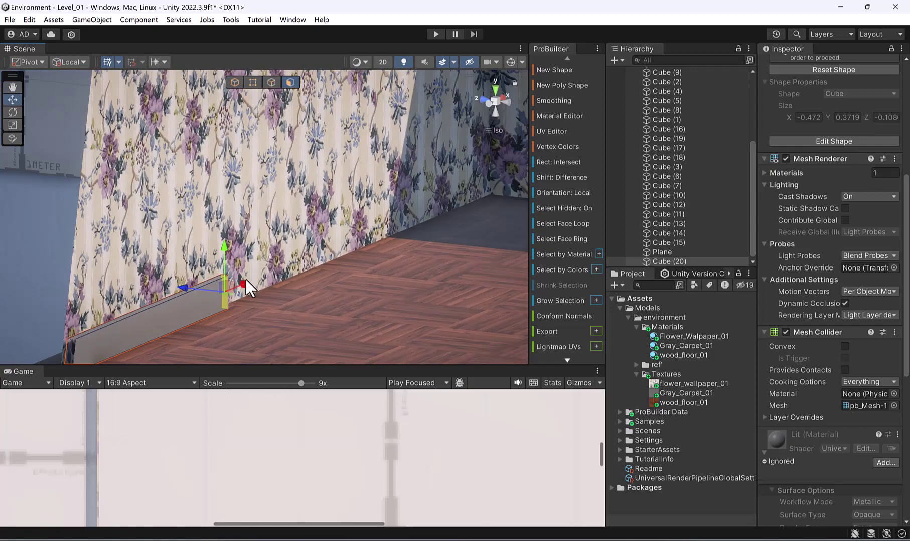
pyautogui.moveTo(506, 201); pyautogui.dragTo(522, 181)
pyautogui.press('f')
pyautogui.keyDown('alt'); pyautogui.moveTo(357, 201); pyautogui.dragTo(218, 255); pyautogui.keyUp('alt')
pyautogui.scroll(-3, 218, 255)
pyautogui.moveTo(238, 246); pyautogui.dragTo(353, 206, button='middle')
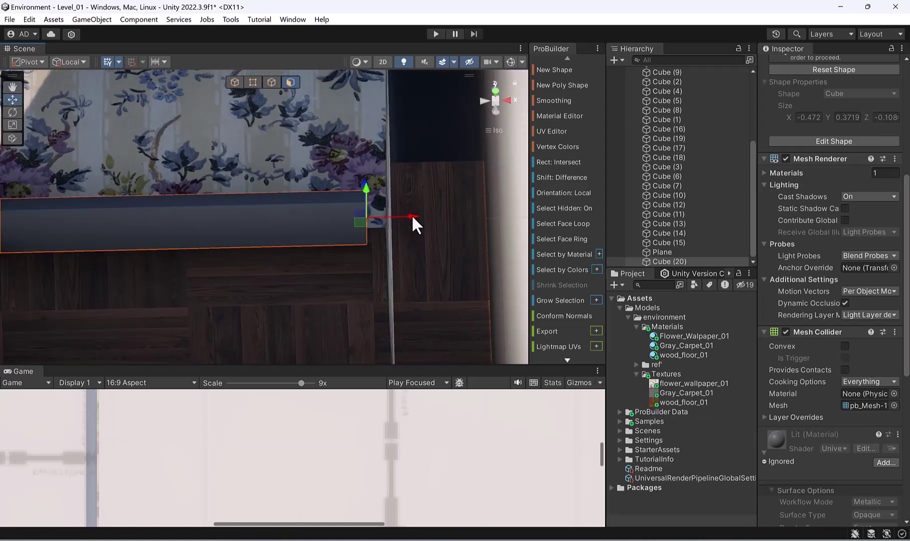
pyautogui.moveTo(412, 215); pyautogui.dragTo(228, 204)
# Extrude the trim's inner corner face along the adjoining wall to the edge of the plain panel, about 1.27 overall in Z.
pyautogui.click(369, 171)
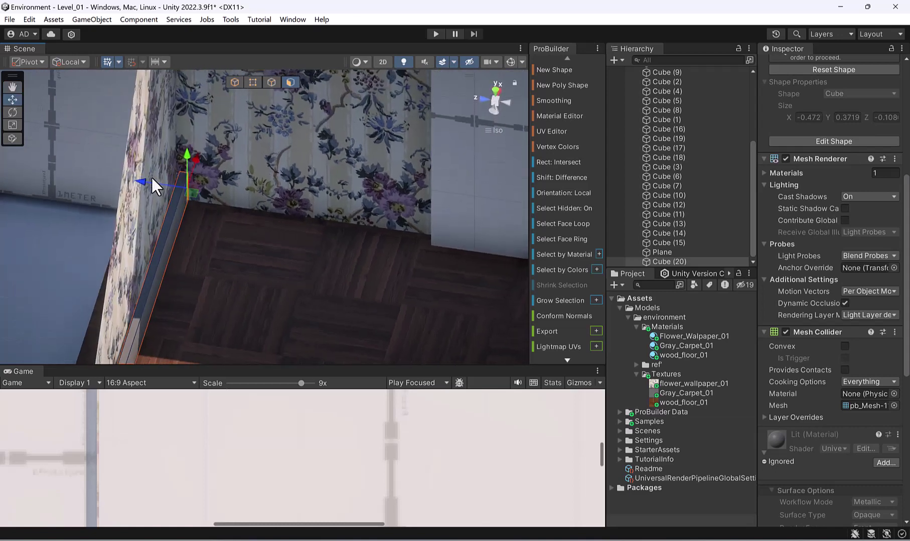
pyautogui.moveTo(144, 179); pyautogui.dragTo(382, 251)
pyautogui.scroll(-5, 433, 221)
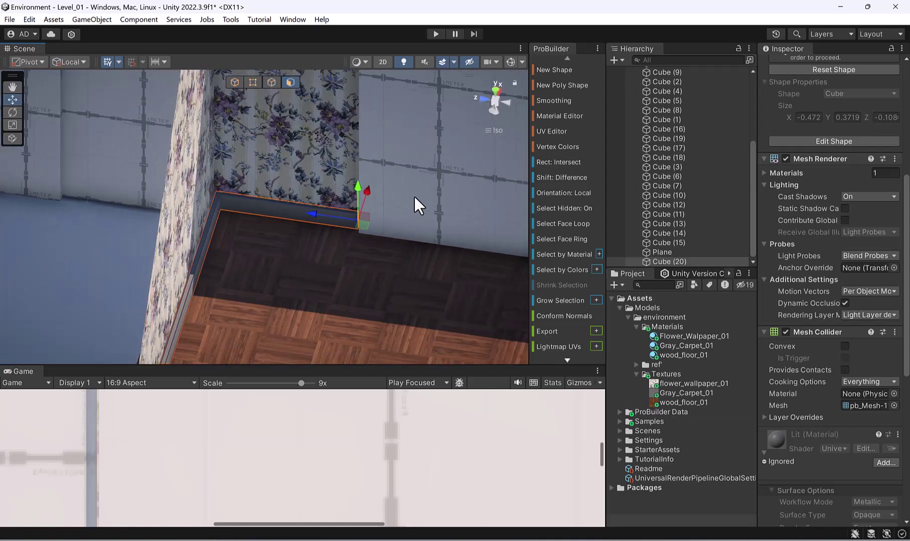
pyautogui.keyDown('alt'); pyautogui.moveTo(414, 197); pyautogui.dragTo(321, 195); pyautogui.keyUp('alt')
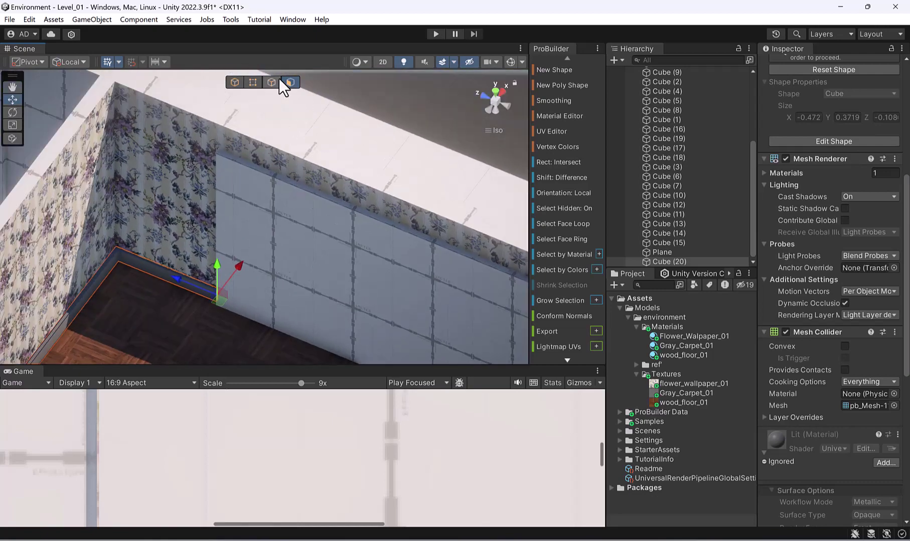
# Select Cube (14), the plain panel in the adjoining wall, and push it back along X into its opening.
pyautogui.click(235, 81)
pyautogui.click(310, 287)
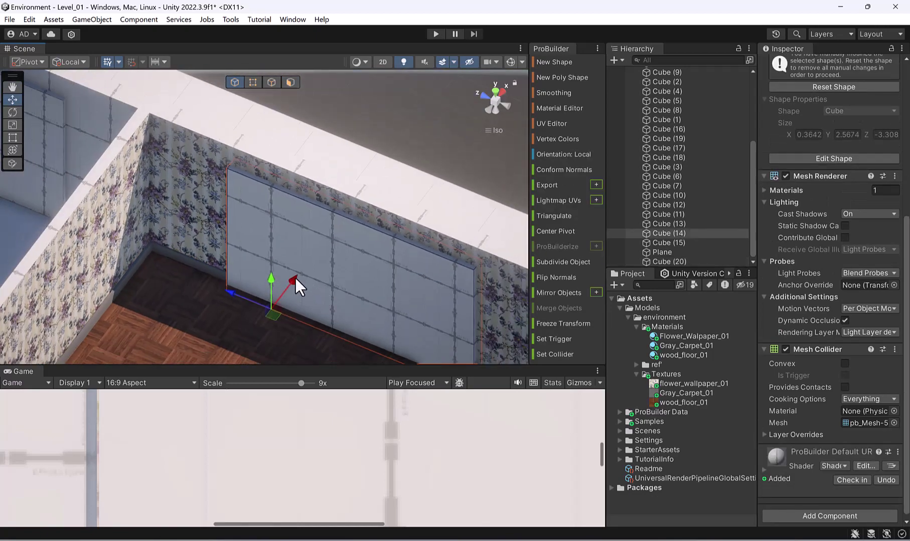
pyautogui.moveTo(295, 278); pyautogui.dragTo(378, 157)
# Select the trim, Cube (20), and examine the base of the room's remaining walls.
pyautogui.keyDown('alt'); pyautogui.moveTo(200, 236); pyautogui.dragTo(295, 183); pyautogui.keyUp('alt')
pyautogui.click(414, 120)
pyautogui.click(297, 175)
pyautogui.press('f')
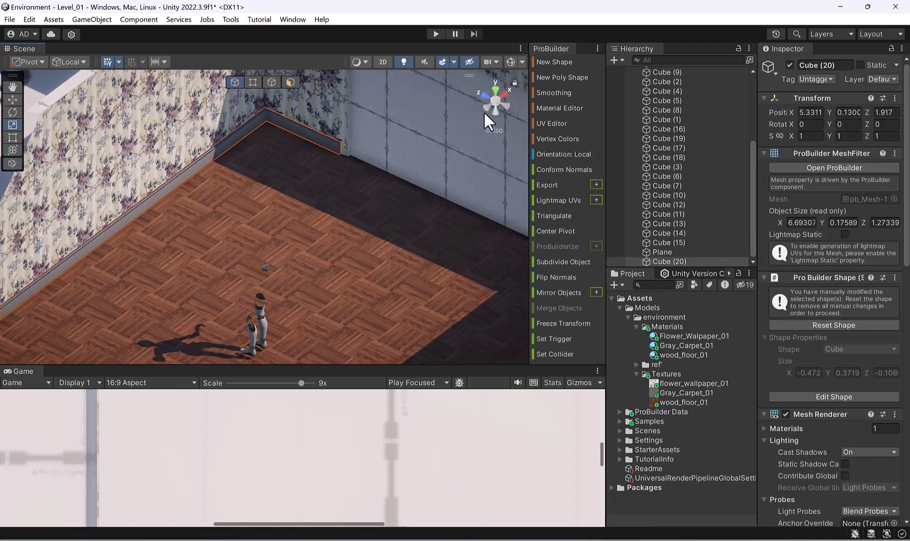
pyautogui.keyDown('alt'); pyautogui.moveTo(333, 118); pyautogui.dragTo(446, 187); pyautogui.keyUp('alt')
pyautogui.scroll(-4, 447, 187)
pyautogui.moveTo(459, 193); pyautogui.dragTo(272, 166, button='middle')
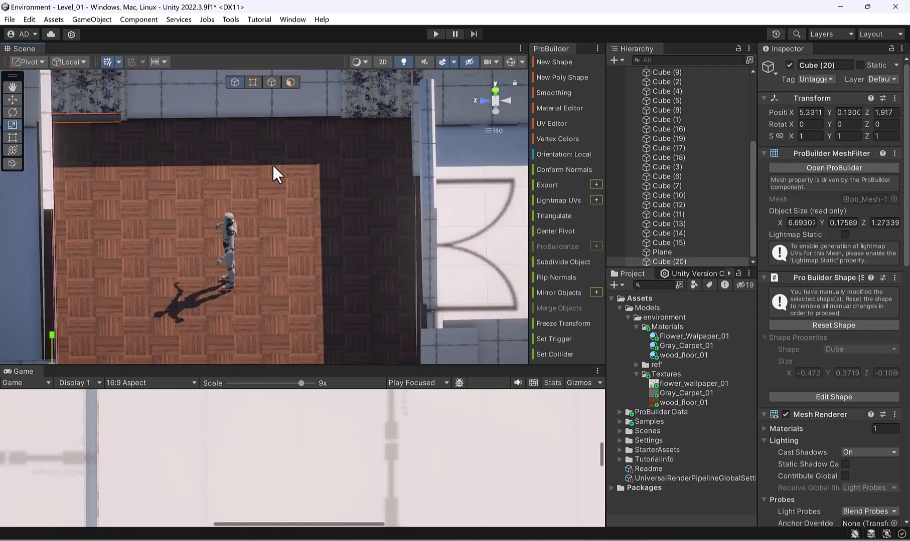
pyautogui.keyDown('alt'); pyautogui.moveTo(272, 166); pyautogui.dragTo(328, 208); pyautogui.keyUp('alt')
pyautogui.scroll(3, 301, 209)
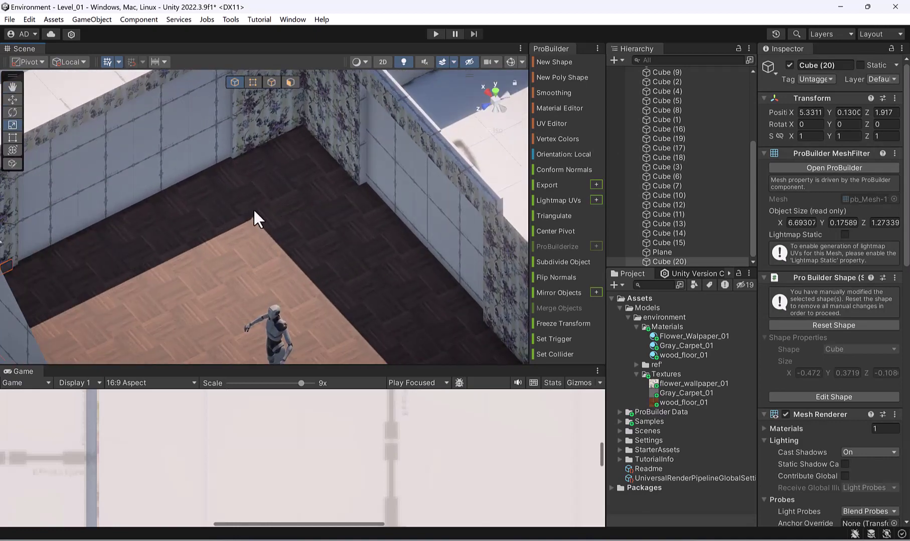
pyautogui.keyDown('alt'); pyautogui.moveTo(254, 211); pyautogui.dragTo(176, 185); pyautogui.keyUp('alt')
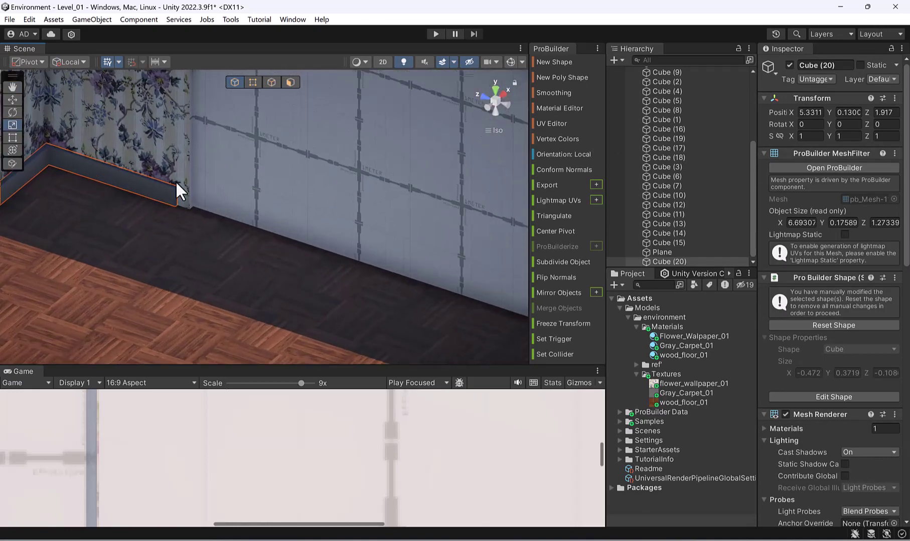
# Try to duplicate the trim's front face on the adjoining wall as a separate object.
pyautogui.click(290, 82)
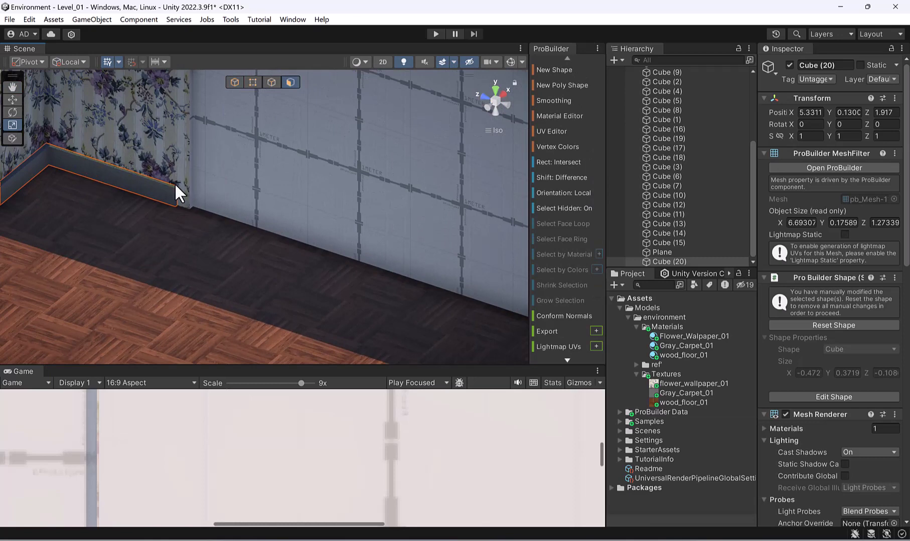
pyautogui.click(176, 193)
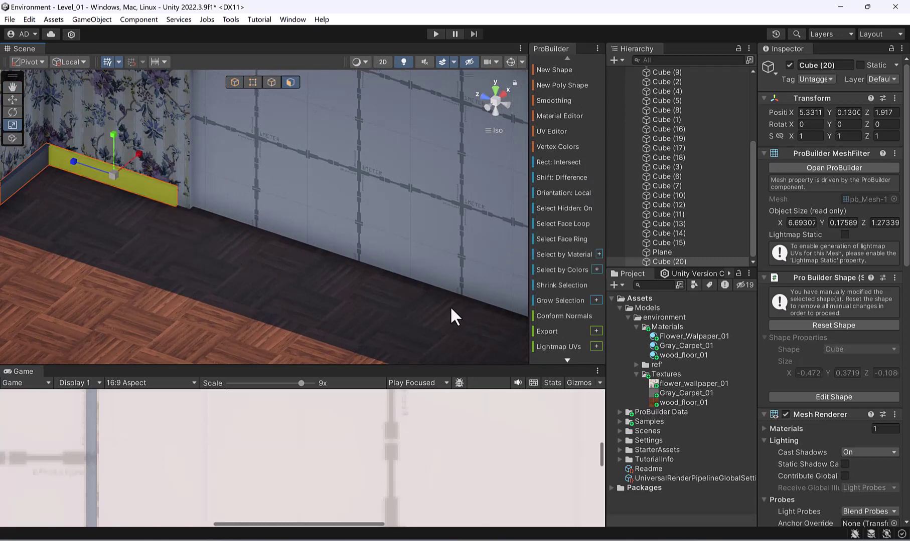
pyautogui.scroll(-8, 563, 199)
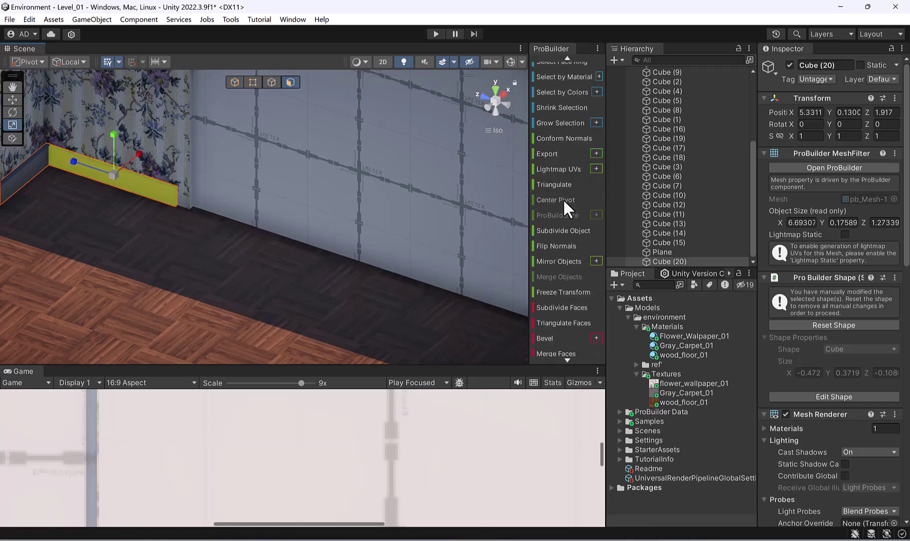
pyautogui.scroll(-3, 563, 198)
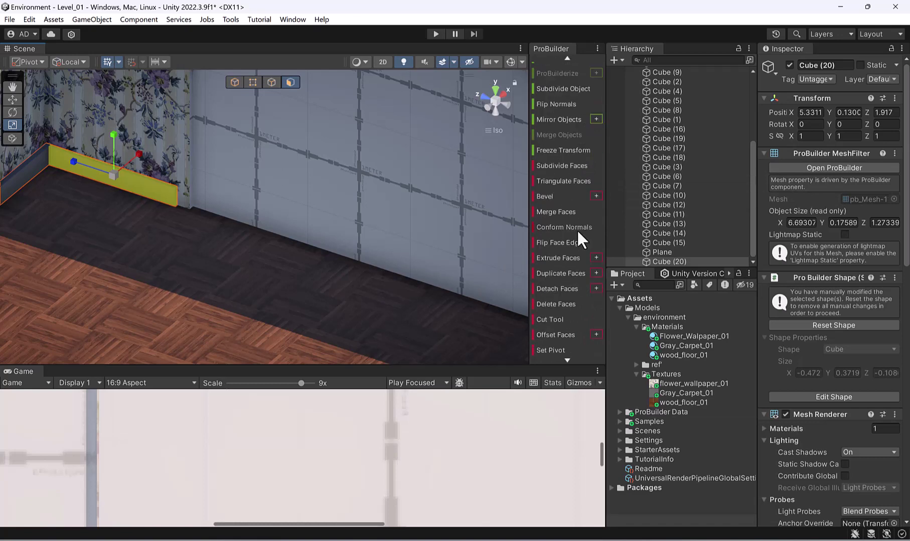
pyautogui.click(577, 272)
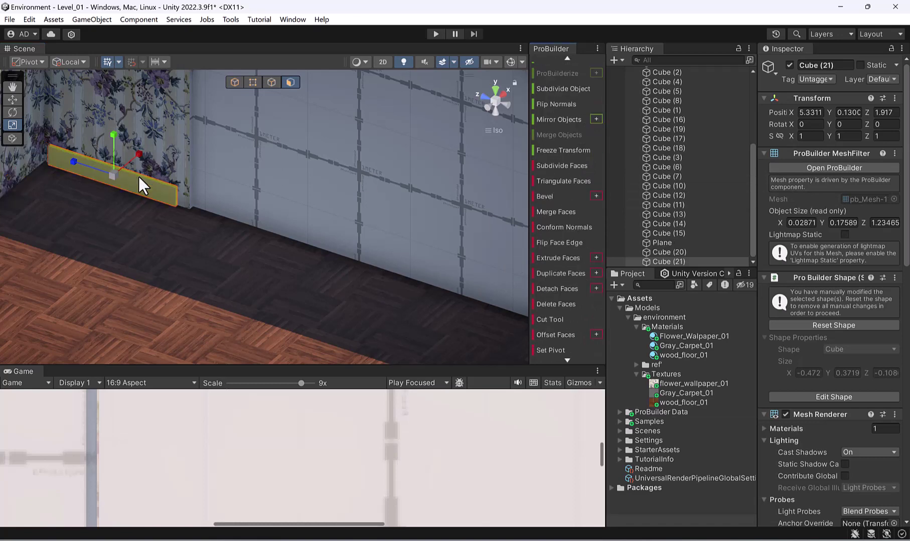
# Try centering the duplicated face's pivot and moving the piece along Z, and undo back to the original trim.
pyautogui.click(235, 82)
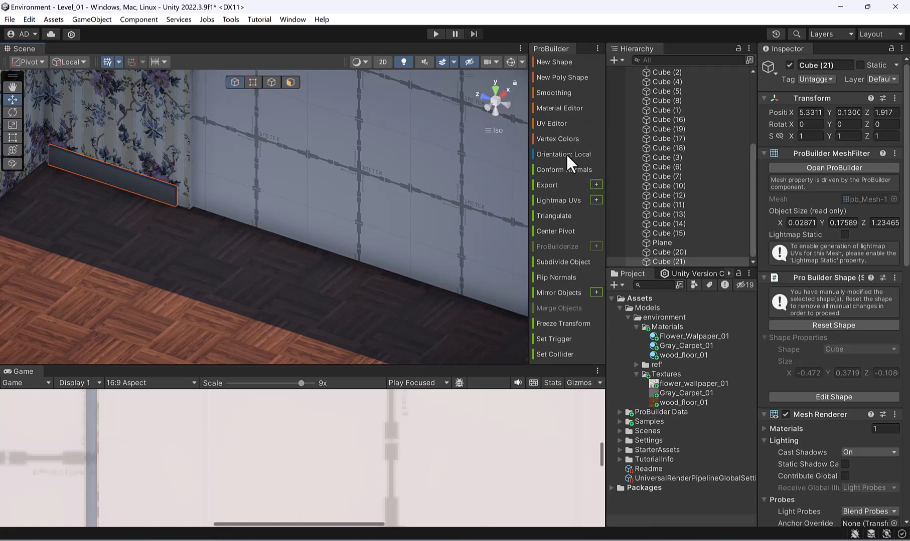
pyautogui.scroll(-5, 132, 201)
pyautogui.keyDown('alt'); pyautogui.moveTo(132, 201); pyautogui.dragTo(448, 270); pyautogui.keyUp('alt')
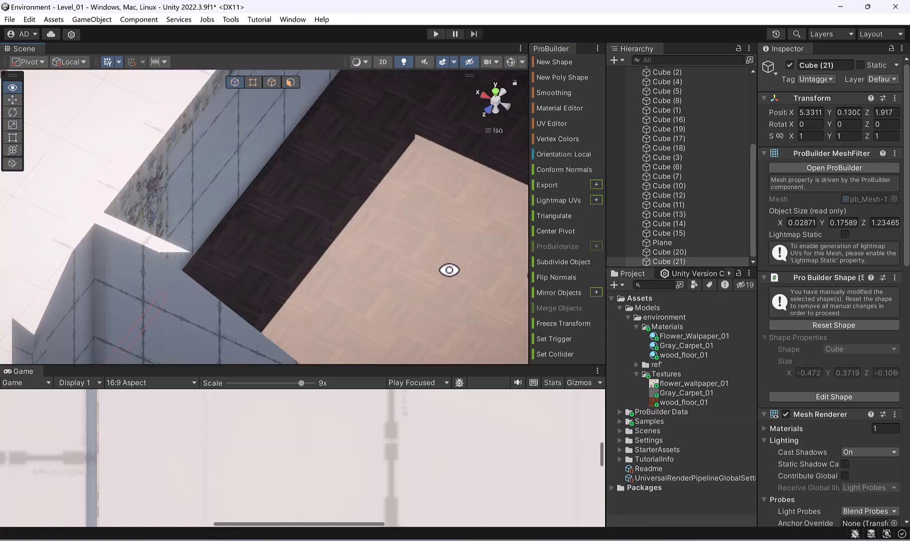
pyautogui.scroll(-3, 406, 220)
pyautogui.keyDown('alt'); pyautogui.moveTo(406, 220); pyautogui.dragTo(111, 328); pyautogui.keyUp('alt')
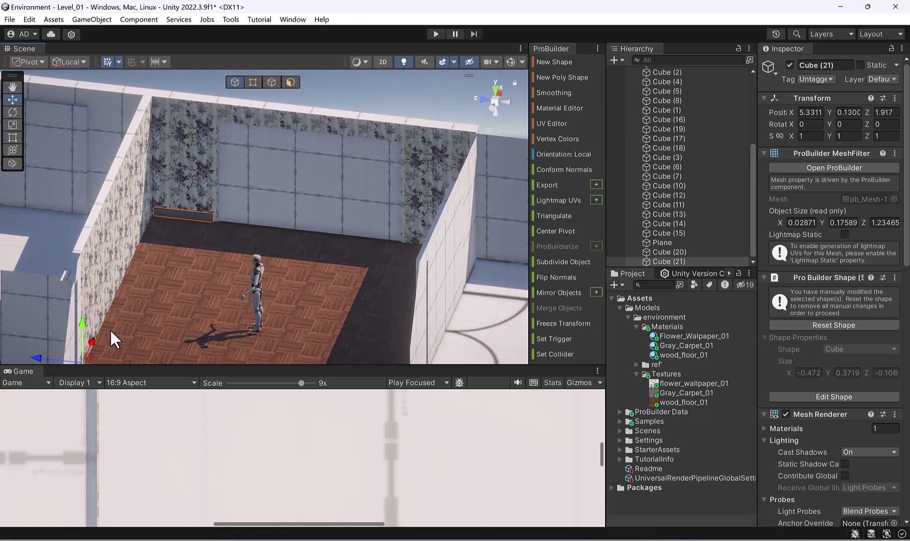
pyautogui.click(558, 233)
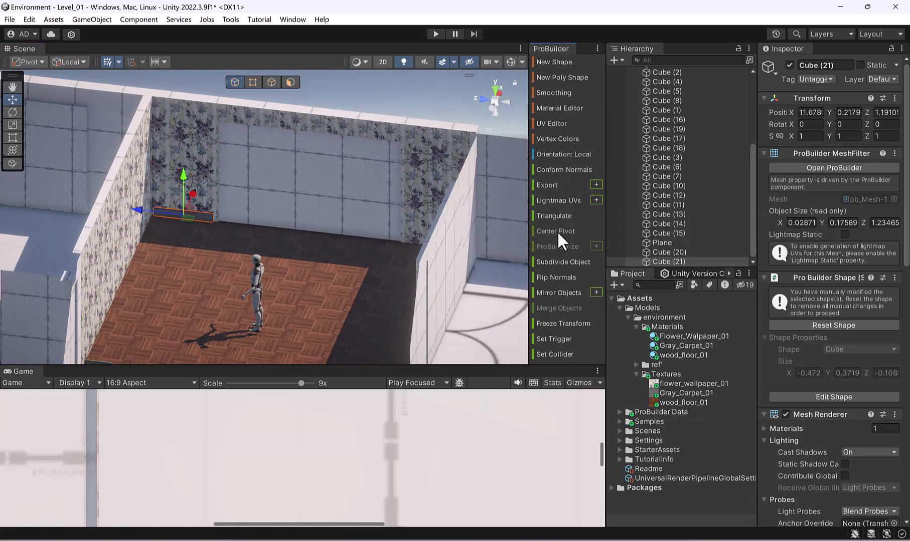
pyautogui.moveTo(138, 211); pyautogui.dragTo(115, 281)
pyautogui.click(906, 253)
pyautogui.moveTo(237, 191); pyautogui.dragTo(369, 135, button='middle')
pyautogui.keyDown('alt'); pyautogui.moveTo(333, 168); pyautogui.dragTo(322, 102); pyautogui.keyUp('alt')
pyautogui.hotkey('ctrl', 'z')
pyautogui.hotkey('ctrl', 'z')
pyautogui.hotkey('ctrl', 'z')
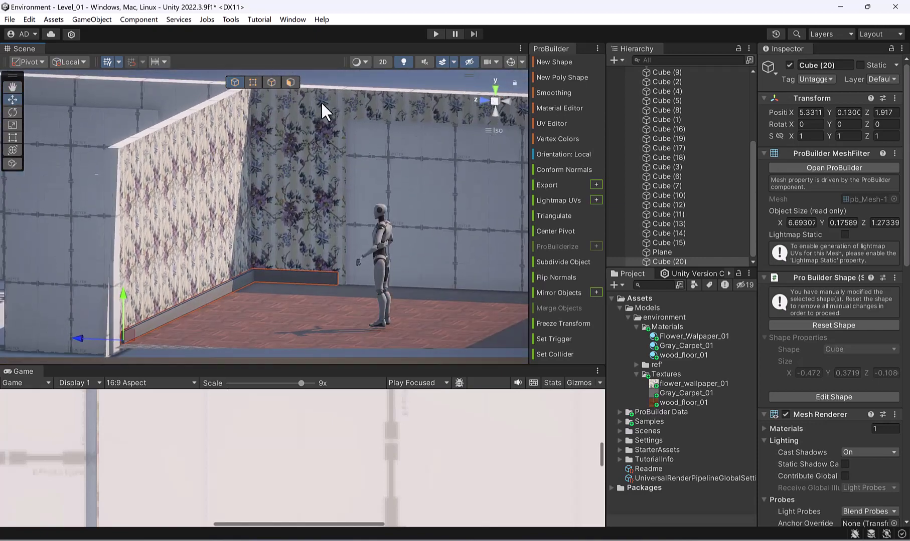
# Try duplicating the front face of the trim's short section again, and undo the duplication.
pyautogui.click(291, 82)
pyautogui.click(321, 278)
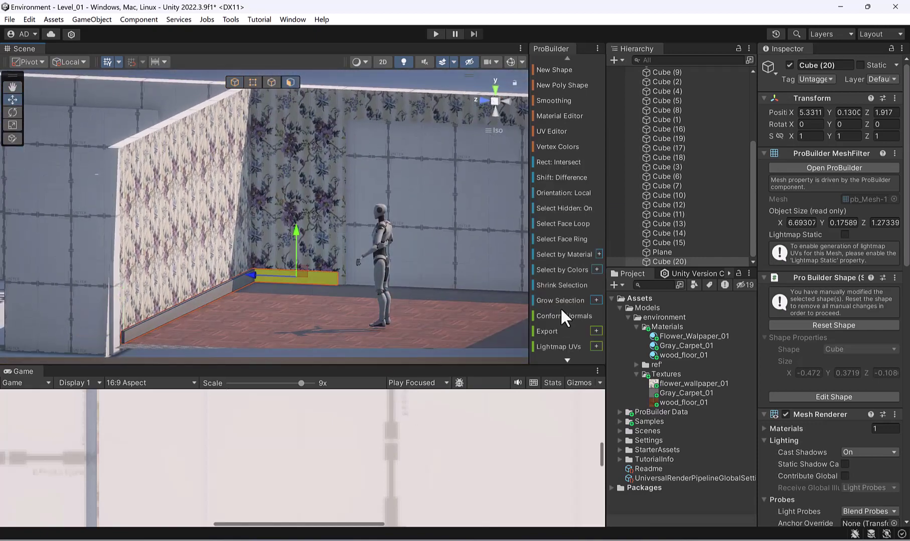
pyautogui.scroll(-5, 566, 284)
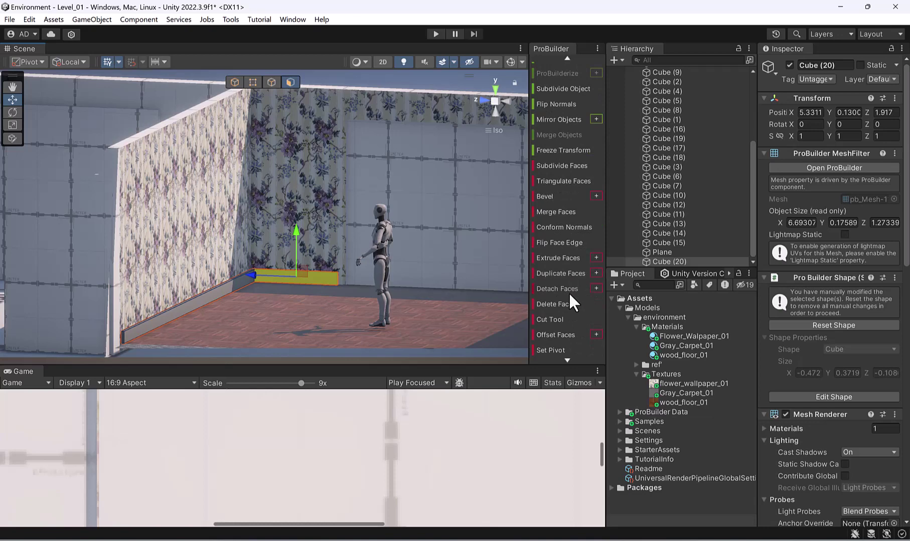
pyautogui.click(563, 273)
pyautogui.keyDown('alt'); pyautogui.moveTo(238, 237); pyautogui.dragTo(231, 260); pyautogui.keyUp('alt')
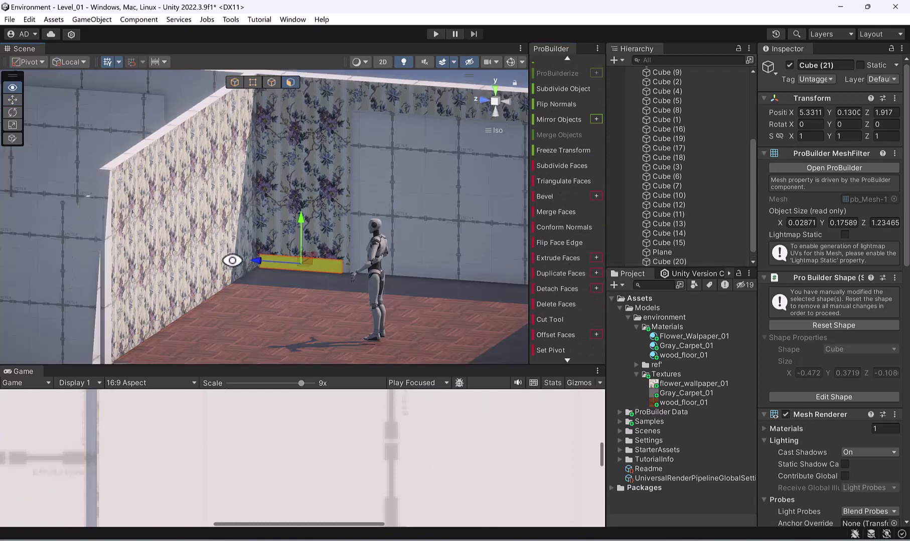
pyautogui.hotkey('ctrl', 'z')
pyautogui.scroll(-3, 565, 282)
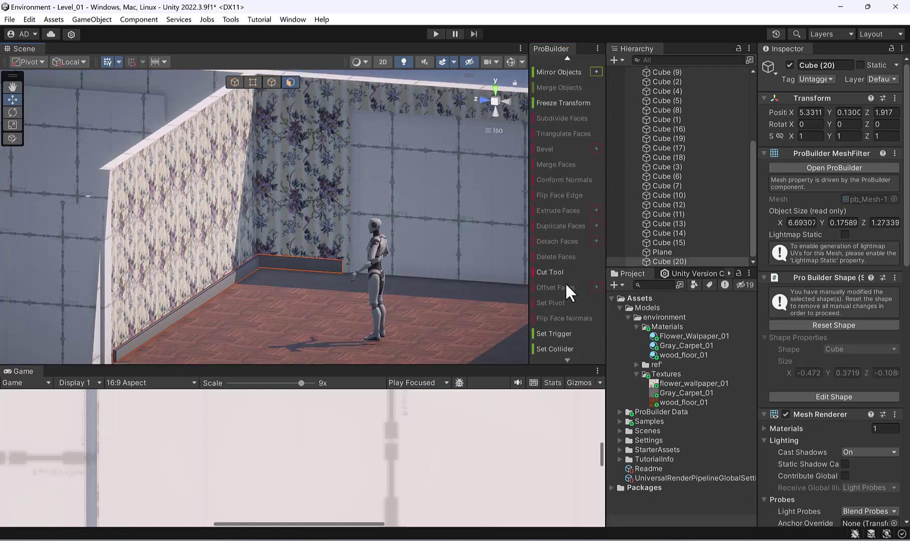
# Extrude the trim's end face along the plain panel and on to the far room corner, about 6.57 overall in Z.
pyautogui.keyDown('alt'); pyautogui.moveTo(306, 281); pyautogui.dragTo(285, 243); pyautogui.keyUp('alt')
pyautogui.click(321, 234)
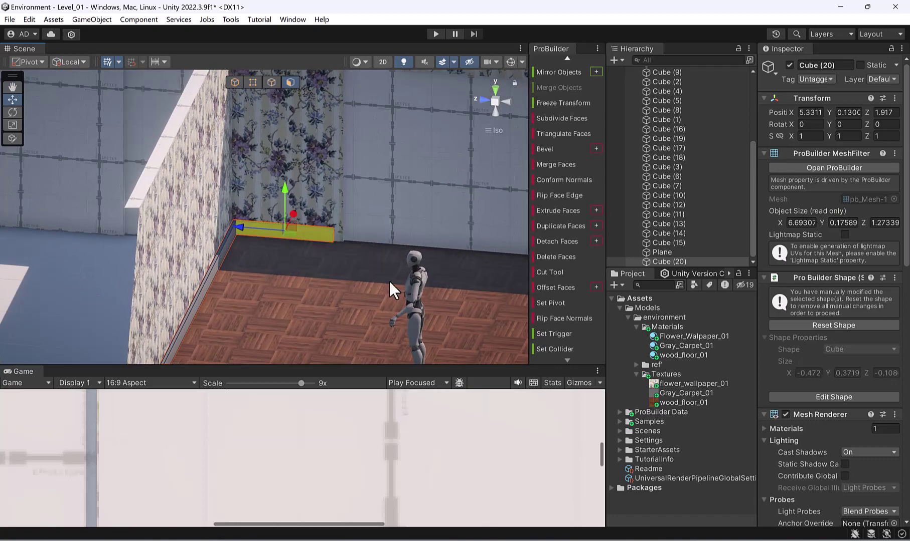
pyautogui.keyDown('alt'); pyautogui.moveTo(388, 280); pyautogui.dragTo(280, 250); pyautogui.keyUp('alt')
pyautogui.moveTo(390, 290); pyautogui.dragTo(143, 238, button='middle')
pyautogui.scroll(2, 155, 200)
pyautogui.scroll(3, 155, 199)
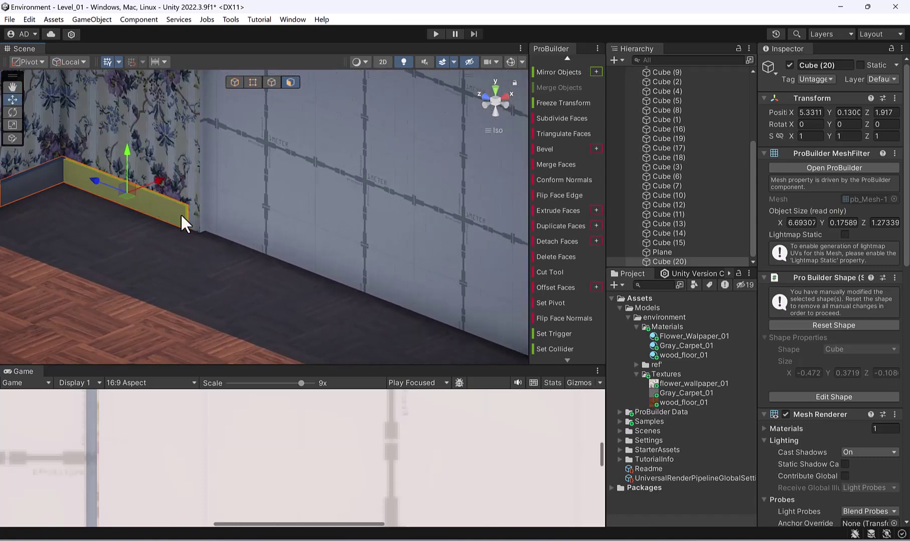
pyautogui.click(186, 214)
pyautogui.moveTo(162, 203)
pyautogui.mouseDown()
pyautogui.moveTo(180, 214)
pyautogui.moveTo(138, 201)
pyautogui.moveTo(167, 212)
pyautogui.mouseUp()
pyautogui.keyDown('alt'); pyautogui.moveTo(162, 258); pyautogui.dragTo(349, 257); pyautogui.keyUp('alt')
pyautogui.moveTo(349, 257); pyautogui.dragTo(236, 220, button='middle')
pyautogui.keyDown('alt'); pyautogui.moveTo(236, 220); pyautogui.dragTo(394, 227); pyautogui.keyUp('alt')
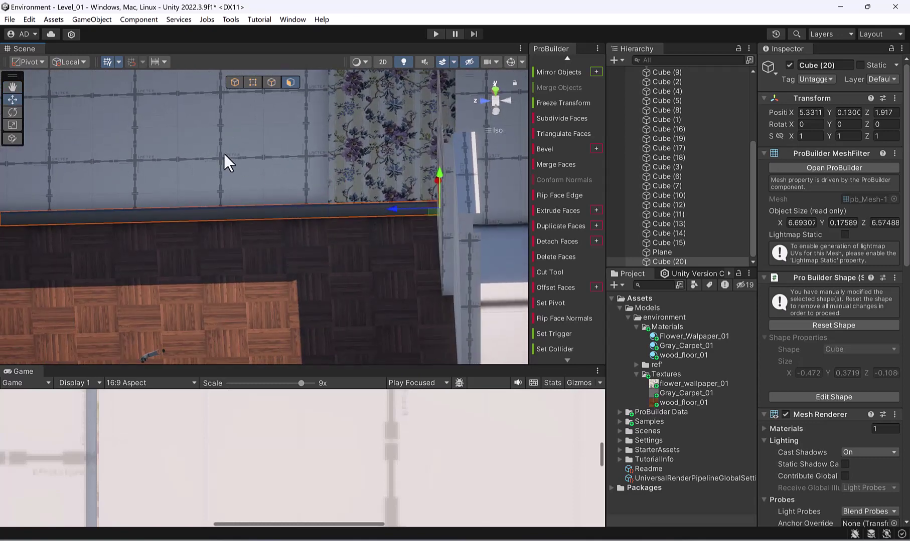
# Try to delete the trim's section across the plain panel, and undo the deletions.
pyautogui.press('Delete')
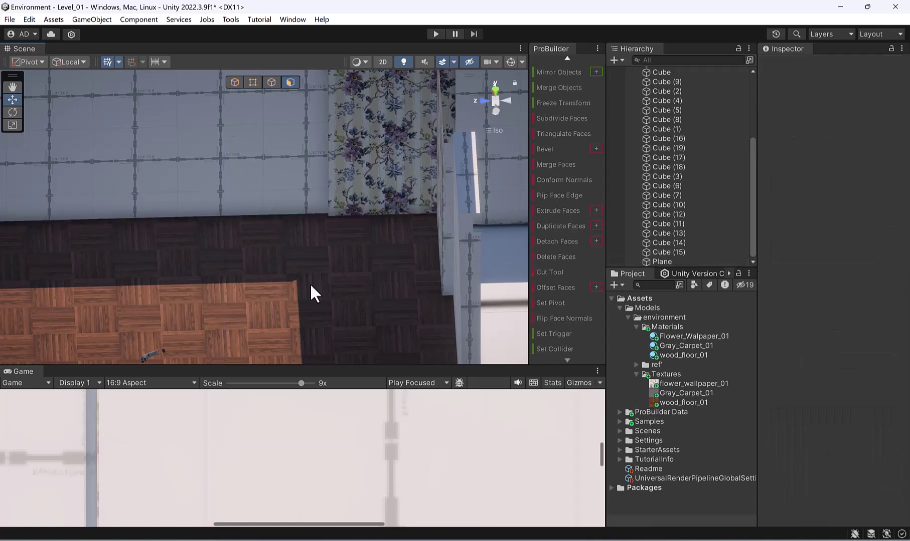
pyautogui.scroll(-5, 310, 284)
pyautogui.moveTo(245, 258); pyautogui.dragTo(401, 228, button='middle')
pyautogui.hotkey('ctrl', 'z')
pyautogui.keyDown('alt'); pyautogui.moveTo(401, 229); pyautogui.dragTo(353, 221); pyautogui.keyUp('alt')
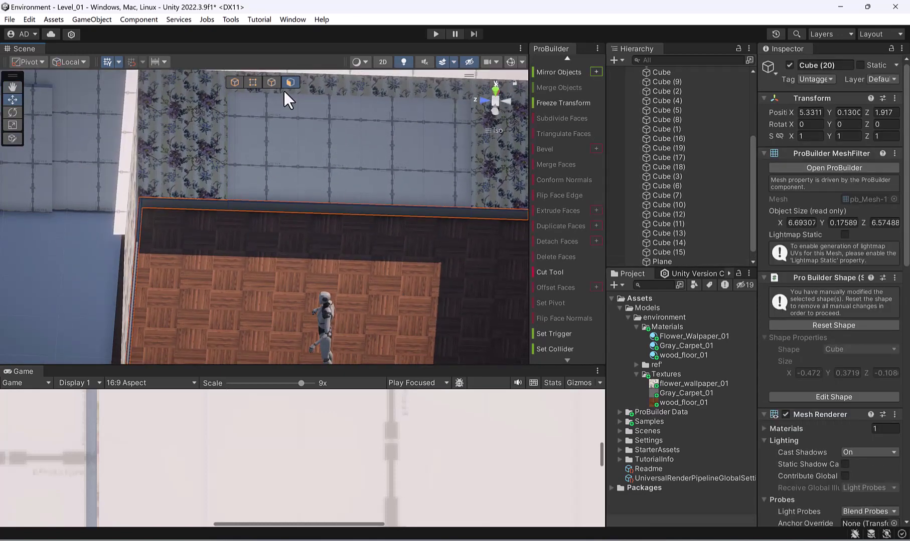
pyautogui.click(357, 210)
pyautogui.moveTo(378, 225); pyautogui.dragTo(330, 226, button='middle')
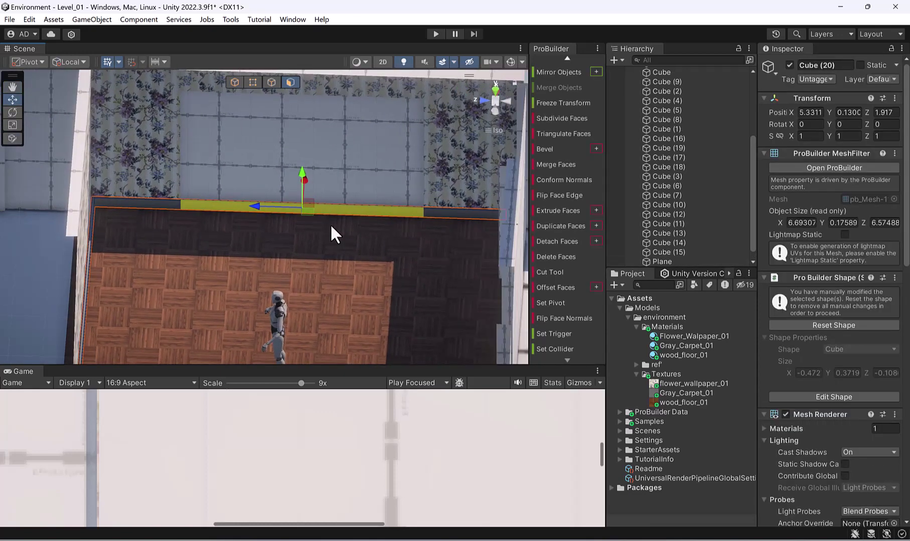
pyautogui.press('Delete')
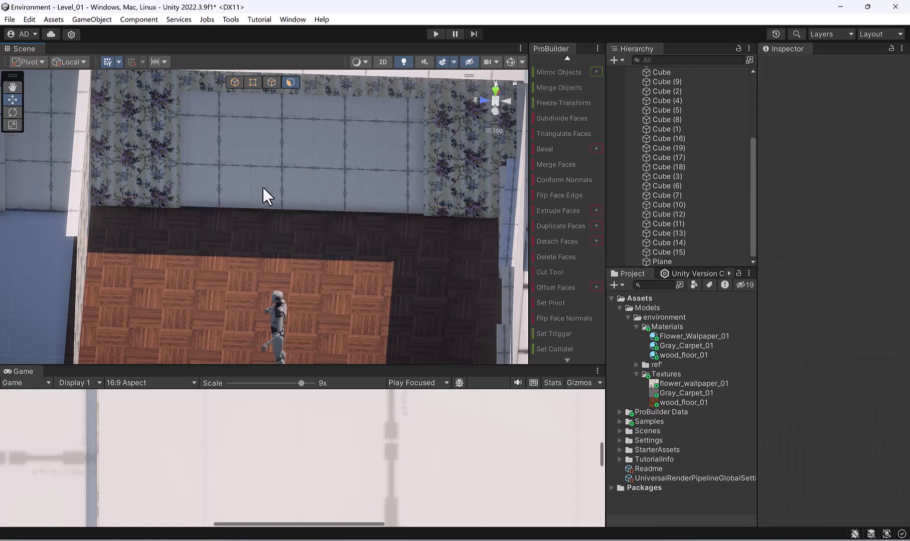
pyautogui.hotkey('ctrl', 'z')
# Delete the trim's middle section along the base of the plain panel.
pyautogui.click(266, 203)
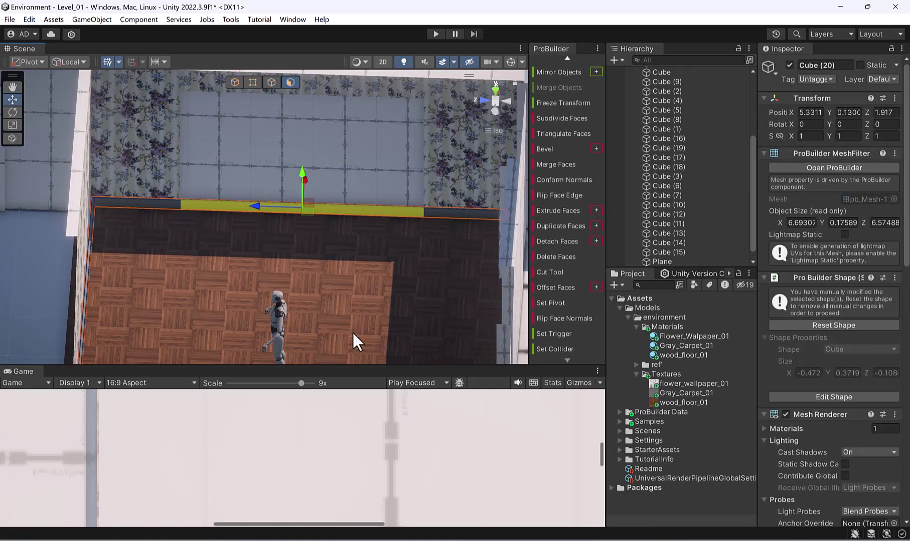
pyautogui.press('Delete')
pyautogui.moveTo(332, 213); pyautogui.dragTo(513, 175, button='right')
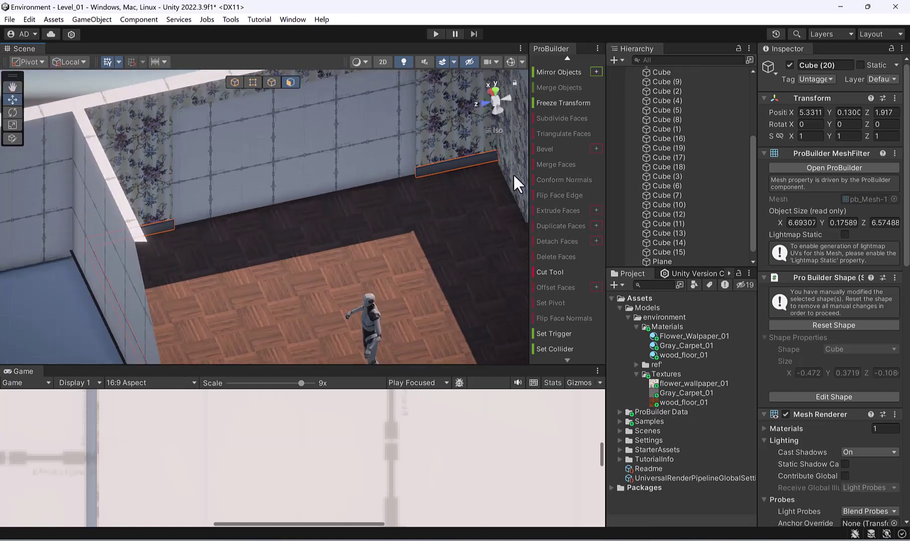
# Pull the trim's corner end face back along Z and extrude it toward the corner again, about 6.54 overall in Z.
pyautogui.scroll(4, 512, 173)
pyautogui.moveTo(317, 206); pyautogui.dragTo(165, 191, button='middle')
pyautogui.scroll(1, 320, 141)
pyautogui.click(356, 119)
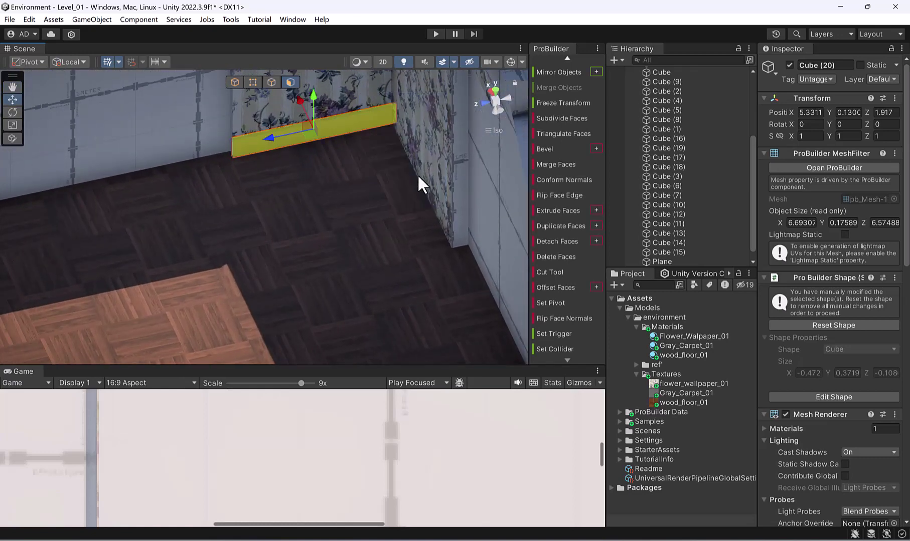
pyautogui.moveTo(417, 174); pyautogui.dragTo(213, 125, button='right')
pyautogui.hotkey('ctrl', 'z')
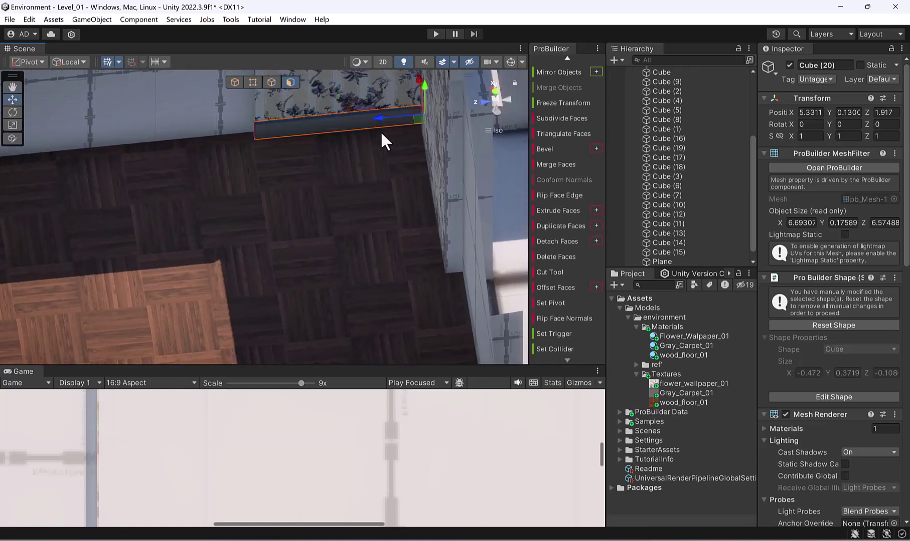
pyautogui.moveTo(378, 116); pyautogui.dragTo(361, 120)
pyautogui.moveTo(405, 136); pyautogui.dragTo(331, 237, button='right')
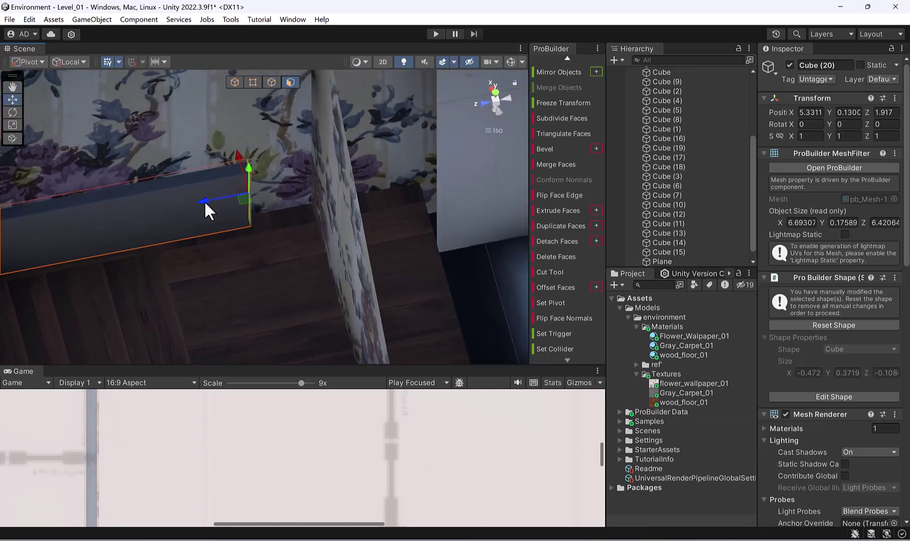
pyautogui.moveTo(204, 201); pyautogui.dragTo(271, 201)
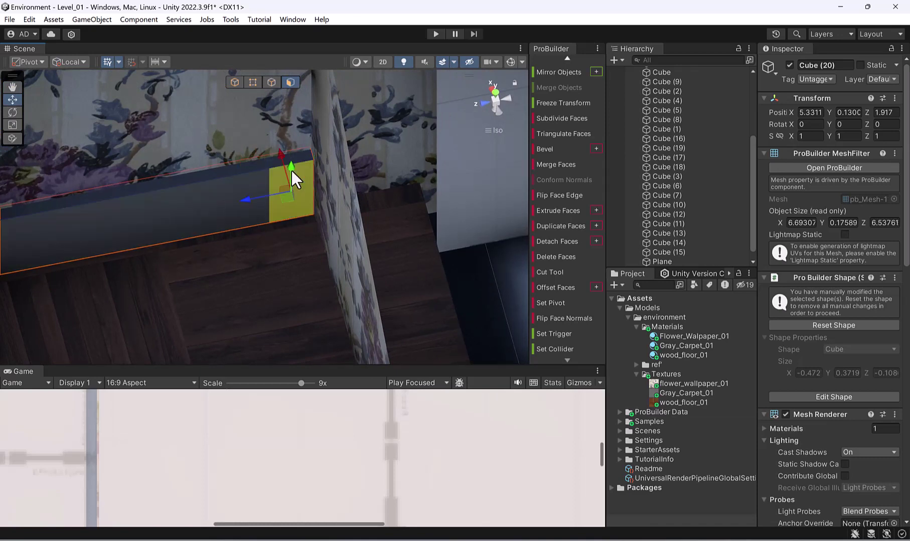
# Shift both vertex pairs of the trim's corner segment along Z toward the side wall, about 6.55 overall in Z.
pyautogui.click(253, 83)
pyautogui.moveTo(230, 137); pyautogui.dragTo(287, 315)
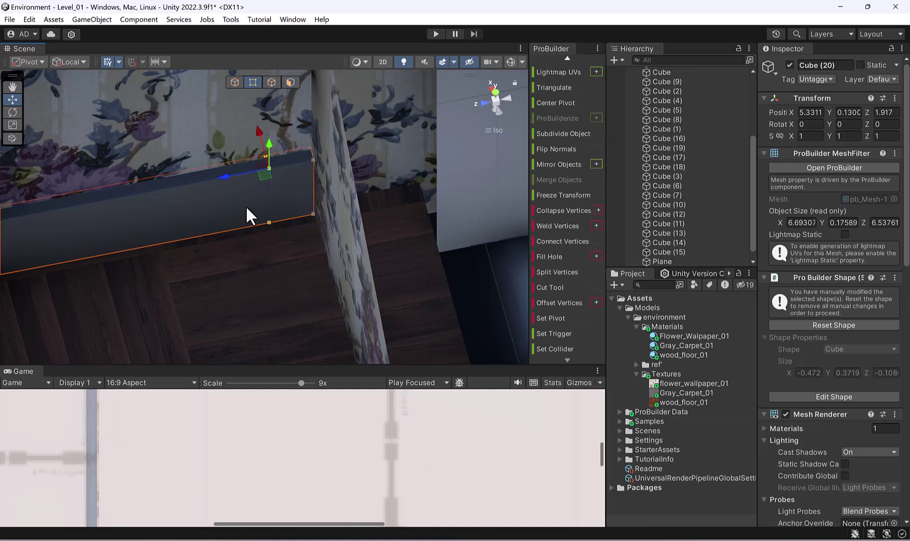
pyautogui.moveTo(230, 175); pyautogui.dragTo(251, 182)
pyautogui.moveTo(294, 130); pyautogui.dragTo(350, 271)
pyautogui.moveTo(277, 173); pyautogui.dragTo(279, 172)
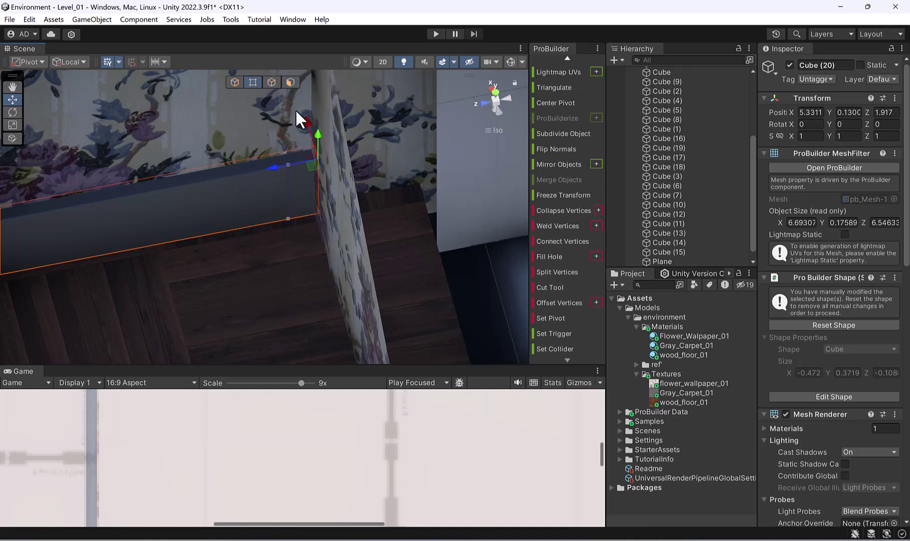
# Extrude the trim's corner end face along X across the base of the adjoining wallpapered wall, up to the opening.
pyautogui.click(291, 83)
pyautogui.click(305, 209)
pyautogui.scroll(-4, 312, 185)
pyautogui.click(296, 189)
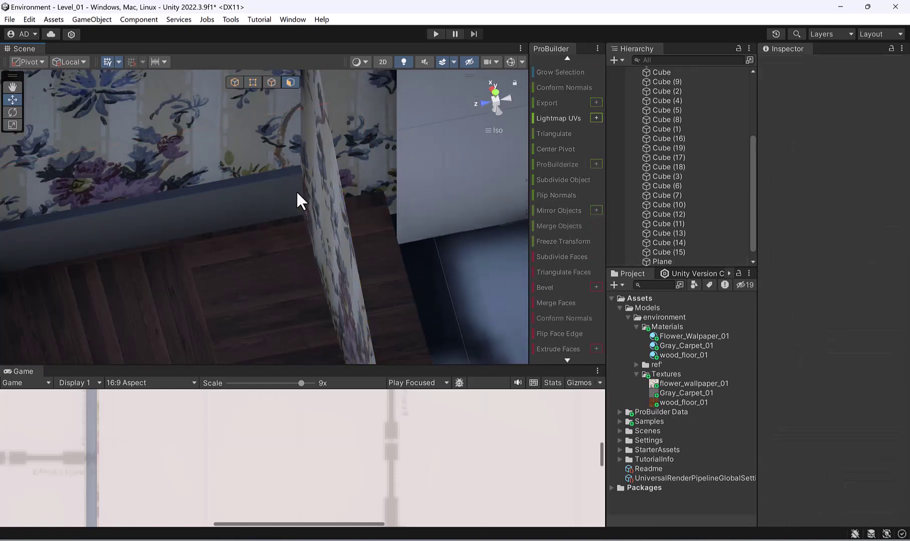
pyautogui.click(293, 181)
pyautogui.keyDown('alt'); pyautogui.moveTo(235, 228); pyautogui.dragTo(313, 226); pyautogui.keyUp('alt')
pyautogui.moveTo(313, 226); pyautogui.dragTo(261, 208, button='middle')
pyautogui.scroll(-5, 279, 204)
pyautogui.moveTo(341, 207); pyautogui.dragTo(282, 182, button='middle')
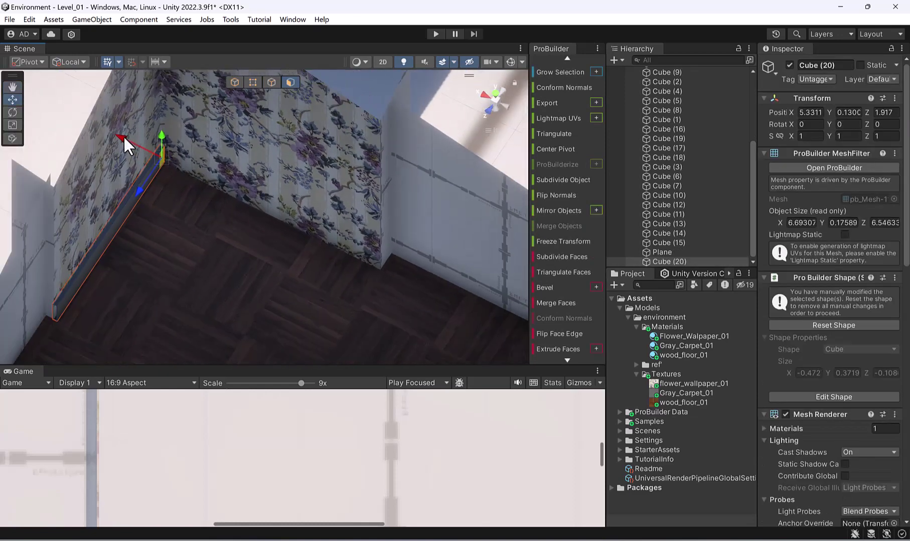
pyautogui.keyDown('shift'); pyautogui.moveTo(124, 136); pyautogui.dragTo(328, 268); pyautogui.keyUp('shift')
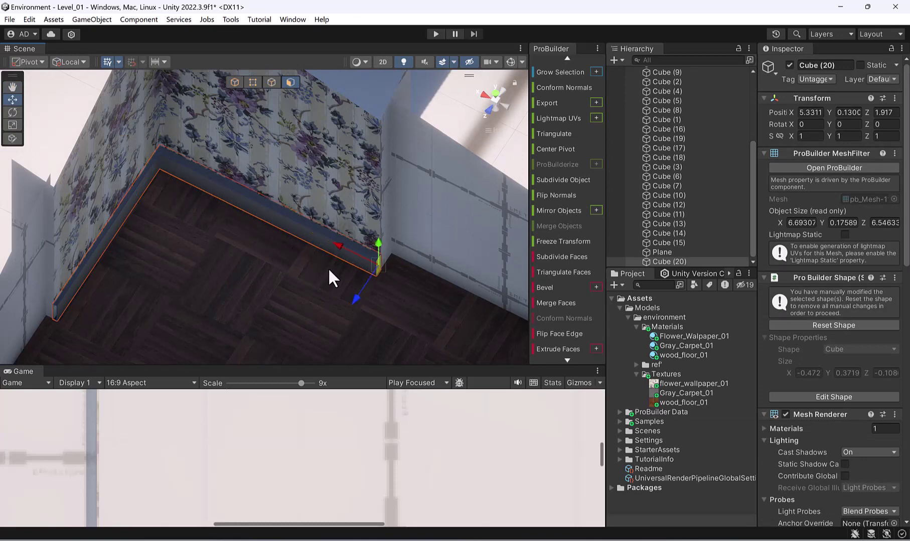
# Create a cube trim about 1.50 × 0.27 × 0.08 at the base of the wallpapered section beyond the opening, and extend its outer end along X.
pyautogui.moveTo(396, 274); pyautogui.dragTo(221, 132, button='middle')
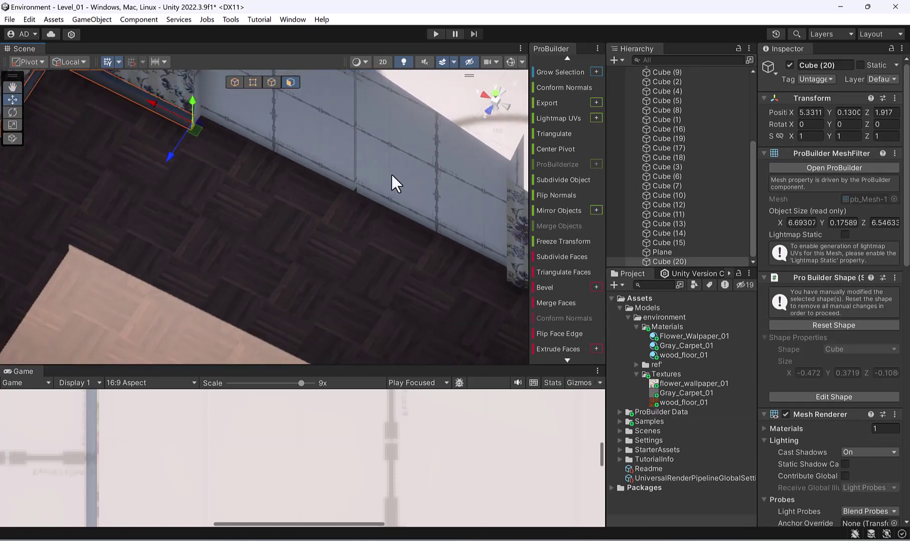
pyautogui.moveTo(391, 175); pyautogui.dragTo(221, 198, button='middle')
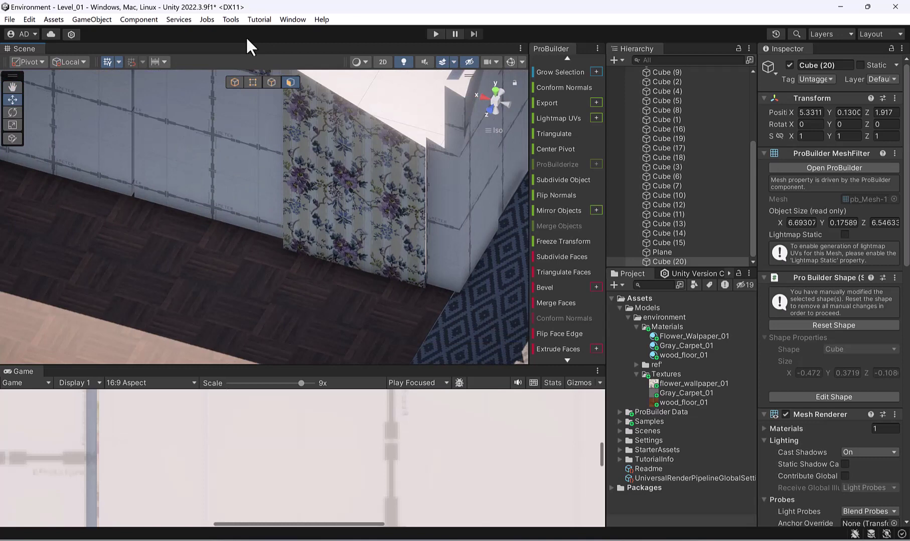
pyautogui.click(234, 82)
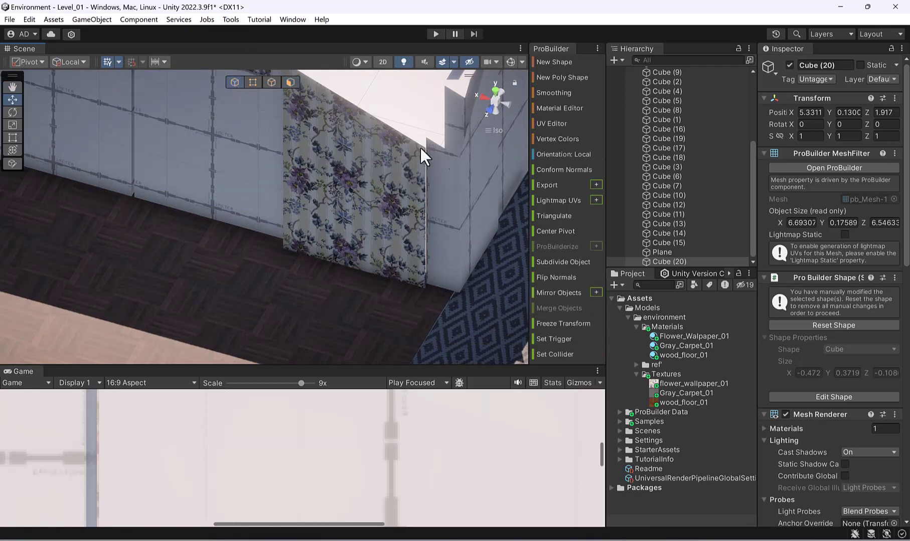
pyautogui.click(556, 62)
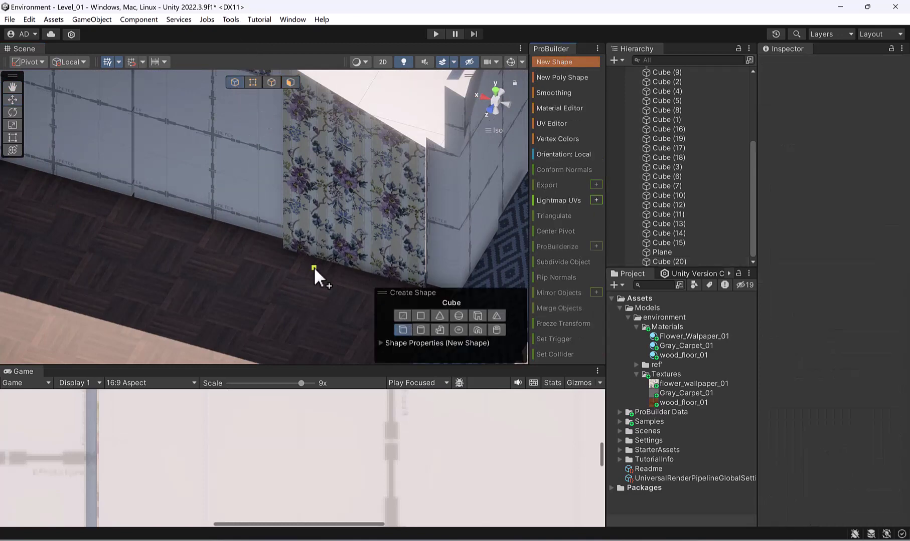
pyautogui.keyDown('alt'); pyautogui.moveTo(277, 249); pyautogui.dragTo(454, 221); pyautogui.keyUp('alt')
pyautogui.click(441, 269)
pyautogui.moveTo(454, 221); pyautogui.dragTo(371, 236, button='middle')
pyautogui.keyDown('alt'); pyautogui.moveTo(371, 235); pyautogui.dragTo(293, 244); pyautogui.keyUp('alt')
pyautogui.moveTo(293, 244); pyautogui.dragTo(378, 194, button='middle')
pyautogui.keyDown('alt'); pyautogui.moveTo(378, 194); pyautogui.dragTo(120, 191); pyautogui.keyUp('alt')
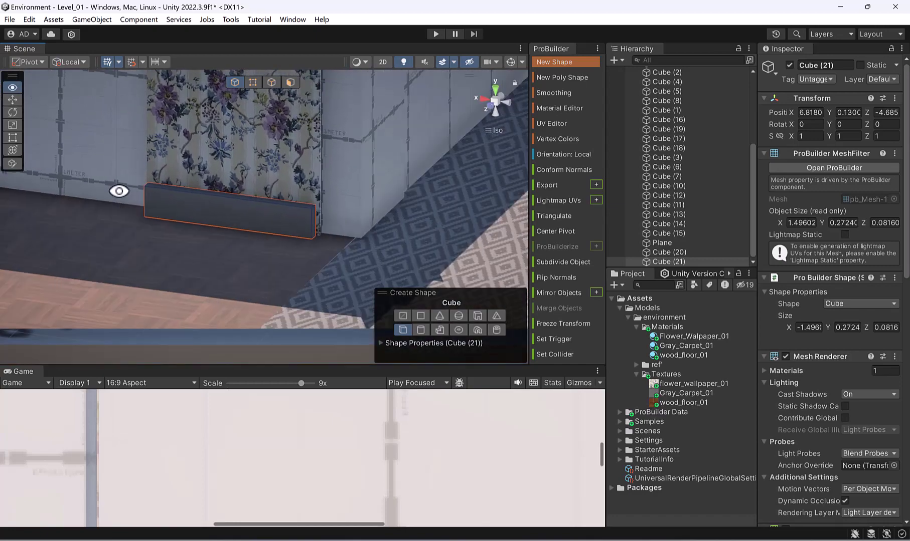
pyautogui.click(253, 82)
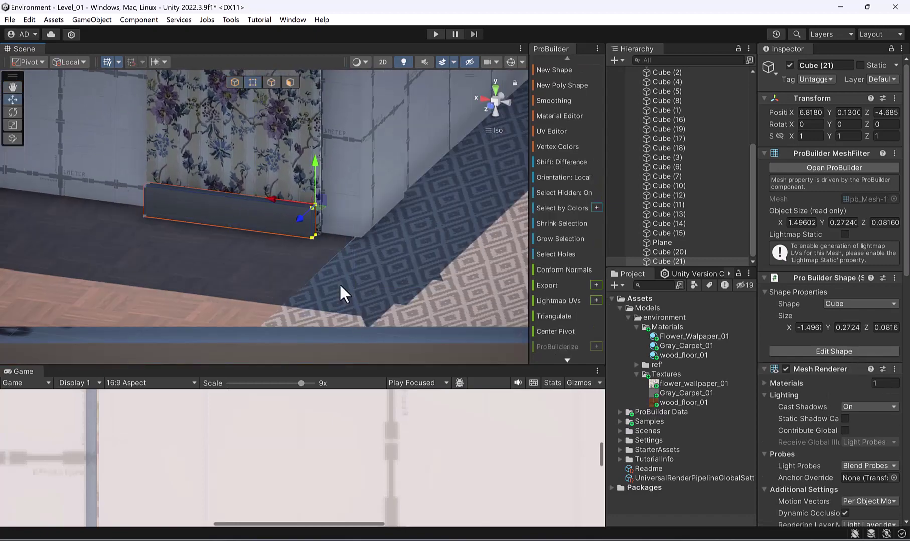
pyautogui.moveTo(277, 194); pyautogui.dragTo(320, 226)
# Move the door wall's outer end vertices along X to the new trim's end, making the wall about 6.76 long.
pyautogui.click(299, 164)
pyautogui.keyDown('alt'); pyautogui.moveTo(298, 164); pyautogui.dragTo(301, 266); pyautogui.keyUp('alt')
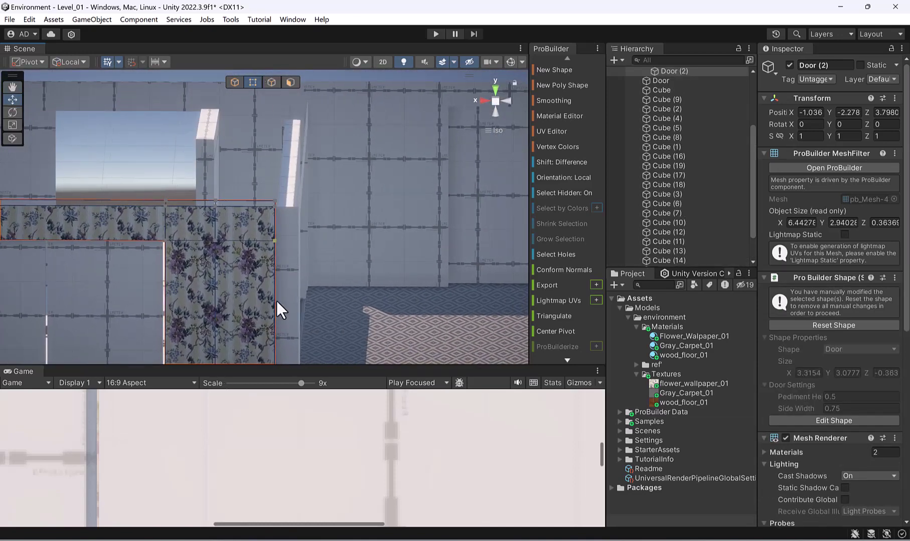
pyautogui.scroll(-2, 277, 300)
pyautogui.moveTo(283, 258); pyautogui.dragTo(264, 218, button='middle')
pyautogui.moveTo(241, 149); pyautogui.dragTo(302, 453)
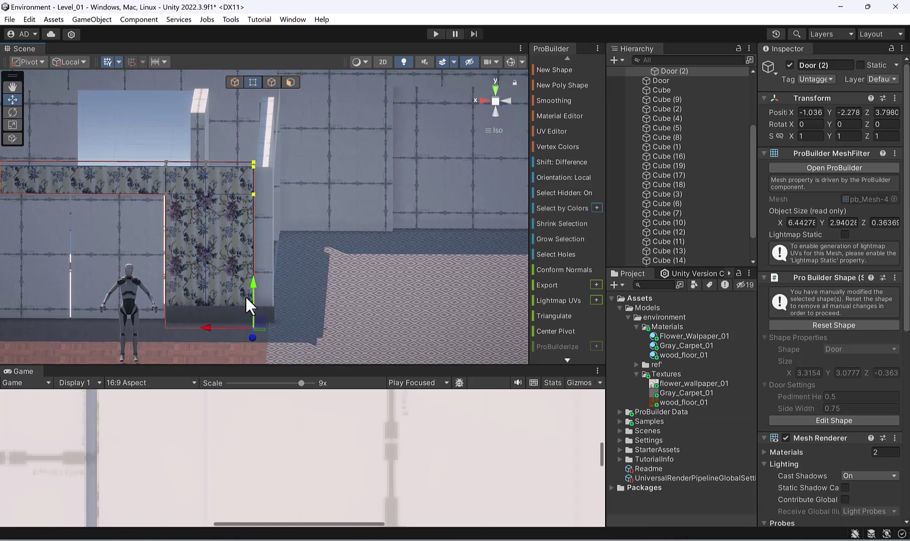
pyautogui.moveTo(207, 329); pyautogui.dragTo(224, 331)
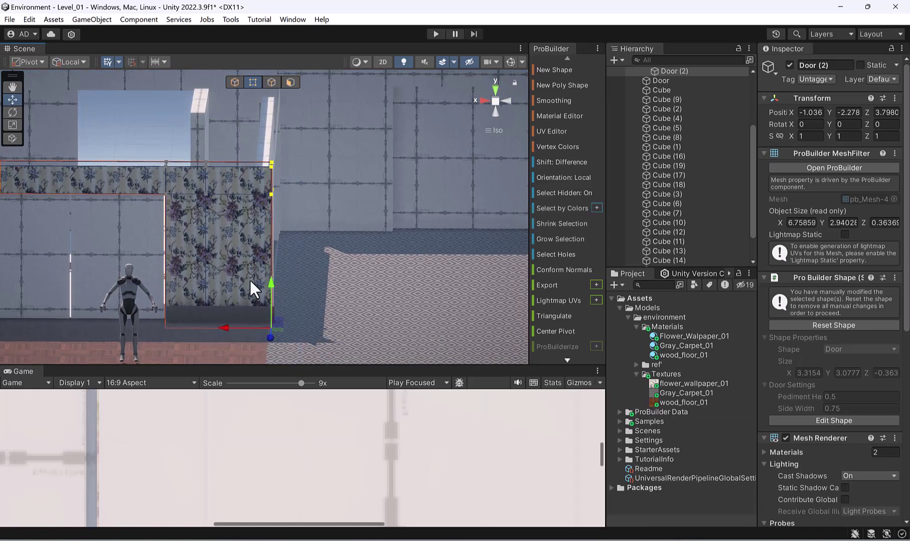
pyautogui.scroll(-6, 248, 261)
pyautogui.click(241, 81)
# Examine the walls and baseboard trims from above and around the room.
pyautogui.scroll(-8, 359, 263)
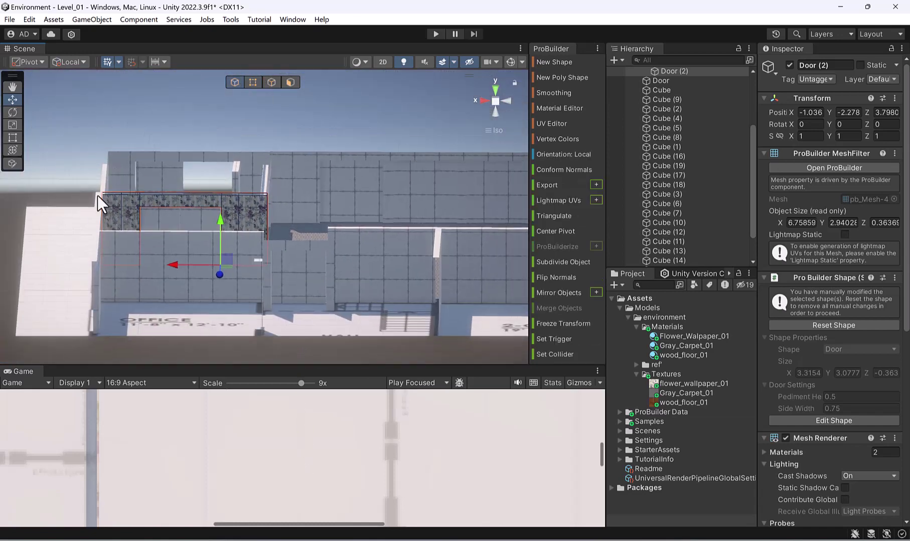
pyautogui.keyDown('alt'); pyautogui.moveTo(98, 195); pyautogui.dragTo(451, 406); pyautogui.keyUp('alt')
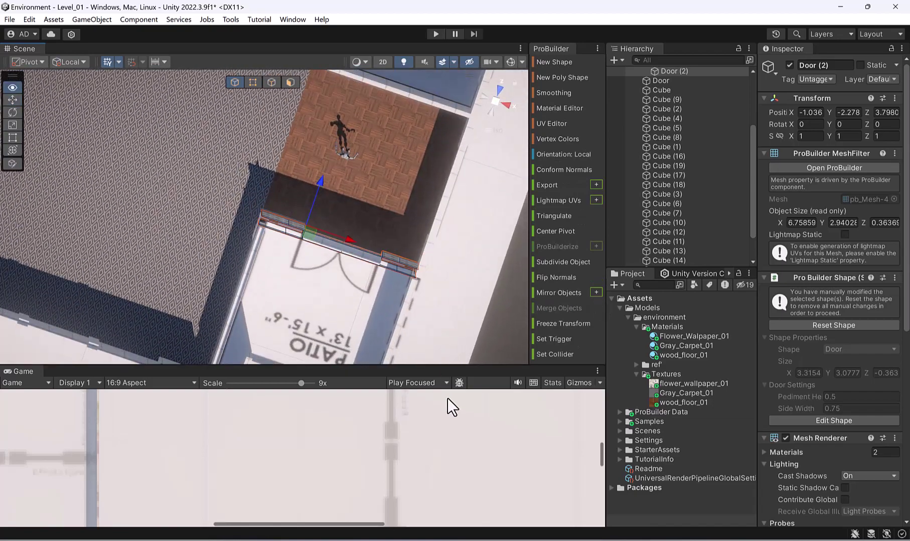
pyautogui.keyDown('alt'); pyautogui.moveTo(543, 281); pyautogui.dragTo(232, 165); pyautogui.keyUp('alt')
pyautogui.scroll(5, 232, 166)
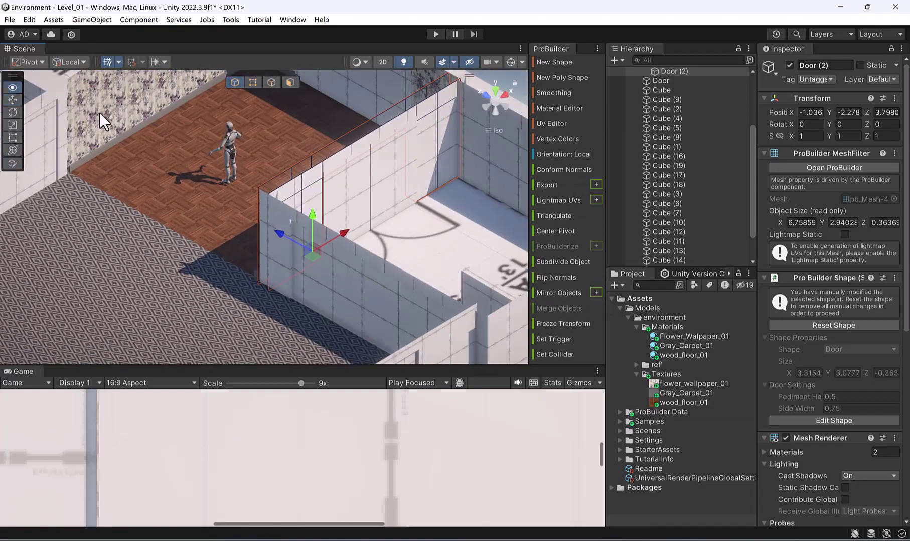
pyautogui.keyDown('alt'); pyautogui.moveTo(99, 113); pyautogui.dragTo(180, 75); pyautogui.keyUp('alt')
pyautogui.click(180, 75)
pyautogui.moveTo(180, 85); pyautogui.dragTo(178, 112, button='middle')
pyautogui.keyDown('alt'); pyautogui.moveTo(178, 111); pyautogui.dragTo(7, 103); pyautogui.keyUp('alt')
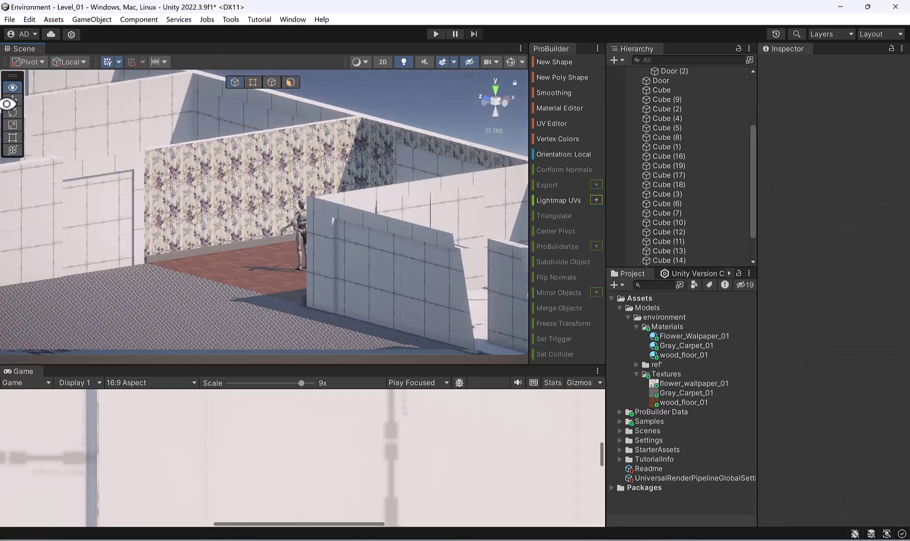
pyautogui.scroll(4, 141, 244)
pyautogui.scroll(2, 141, 244)
pyautogui.keyDown('alt'); pyautogui.moveTo(140, 245); pyautogui.dragTo(88, 351); pyautogui.keyUp('alt')
pyautogui.moveTo(126, 273); pyautogui.dragTo(278, 252, button='middle')
pyautogui.keyDown('alt'); pyautogui.moveTo(258, 246); pyautogui.dragTo(265, 64); pyautogui.keyUp('alt')
# Select the trim's vertices along the long wallpapered wall and give them a purple vertex color from the Default Color Palette.
pyautogui.click(260, 217)
pyautogui.scroll(-5, 260, 217)
pyautogui.scroll(3, 255, 157)
pyautogui.click(257, 81)
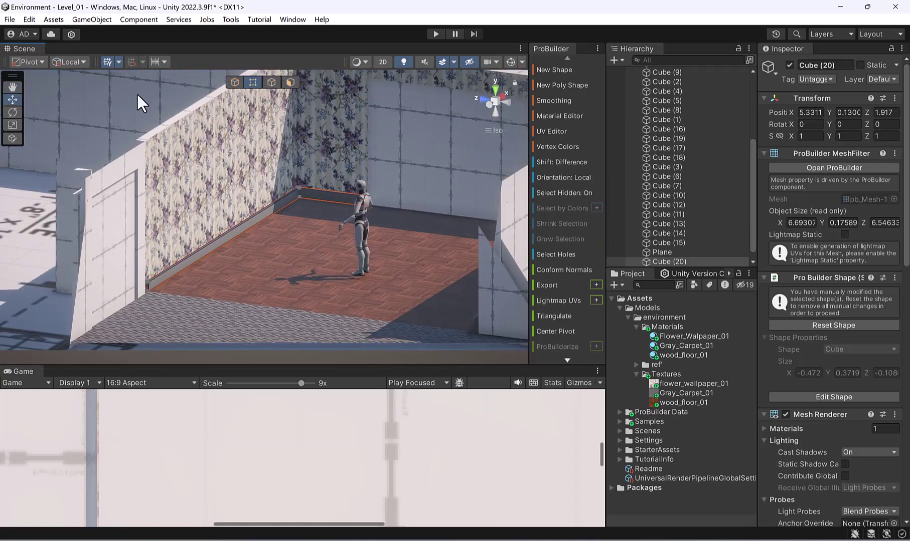
pyautogui.moveTo(102, 105); pyautogui.dragTo(434, 349)
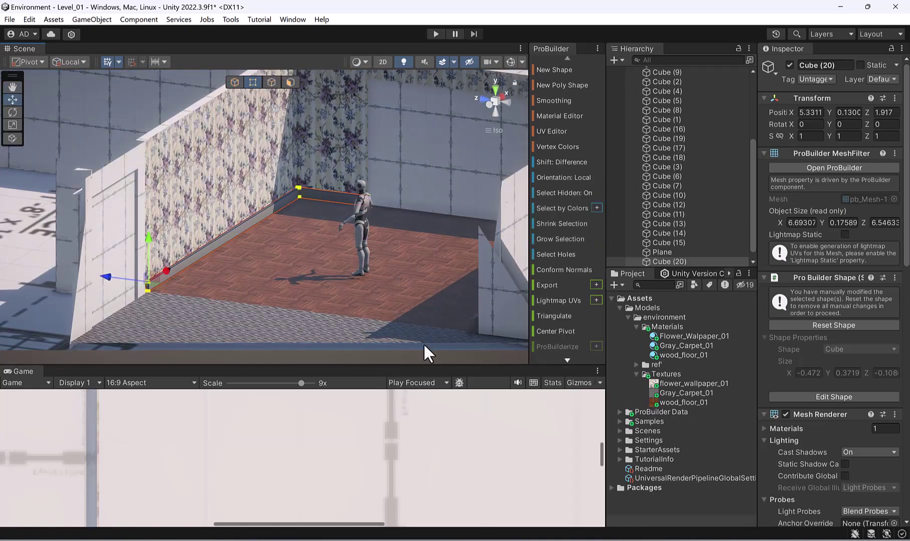
pyautogui.click(556, 147)
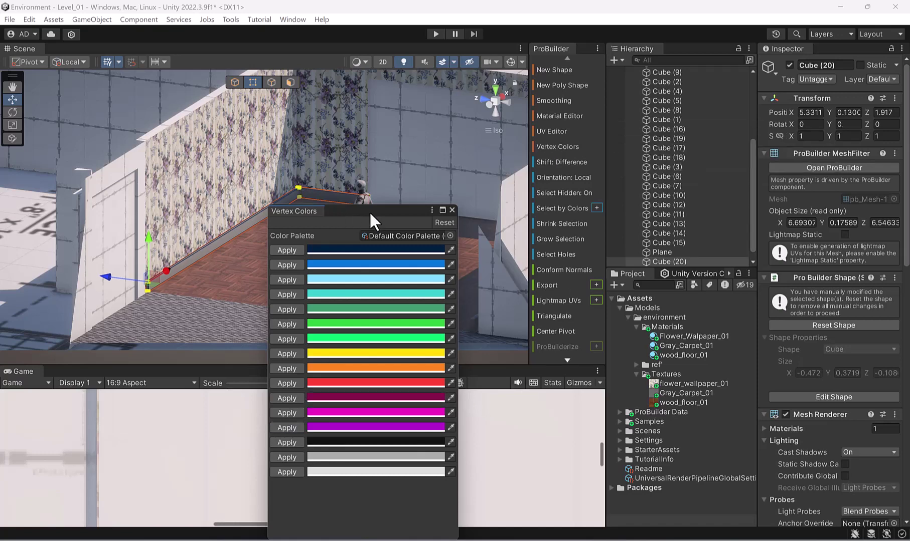
pyautogui.moveTo(370, 213); pyautogui.dragTo(422, 299)
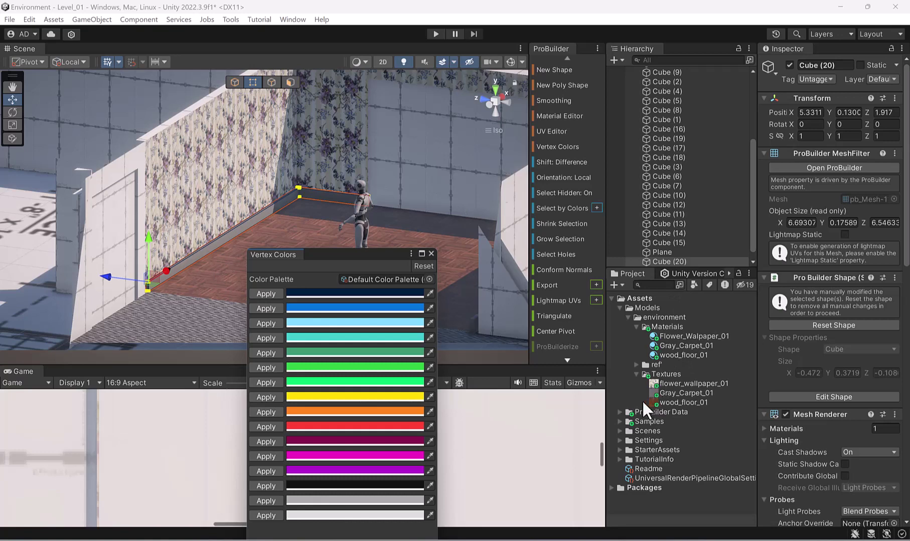
# Try to assign the Default Color Palette asset from ProBuilder Data to the trim along the long wall.
pyautogui.click(621, 412)
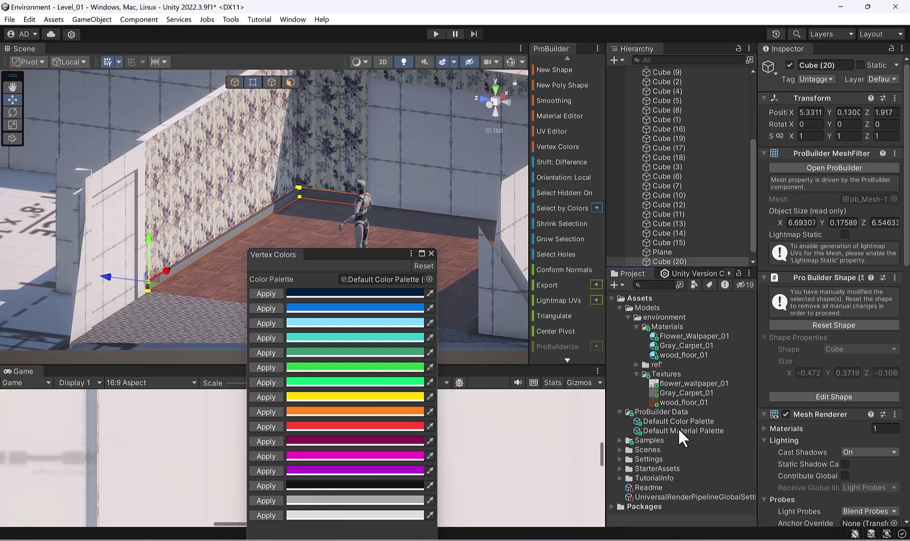
pyautogui.click(677, 428)
pyautogui.click(676, 422)
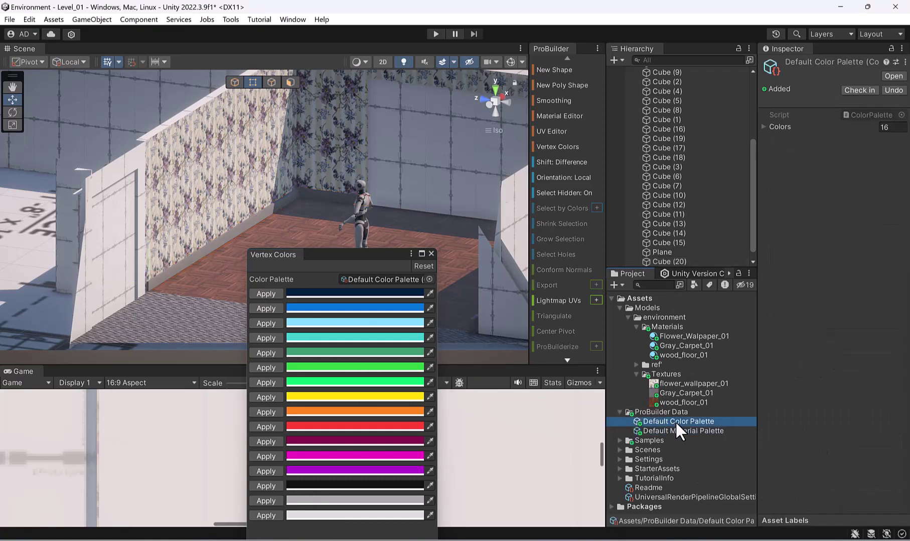
pyautogui.moveTo(675, 421); pyautogui.dragTo(200, 252)
pyautogui.moveTo(336, 257); pyautogui.dragTo(173, 301)
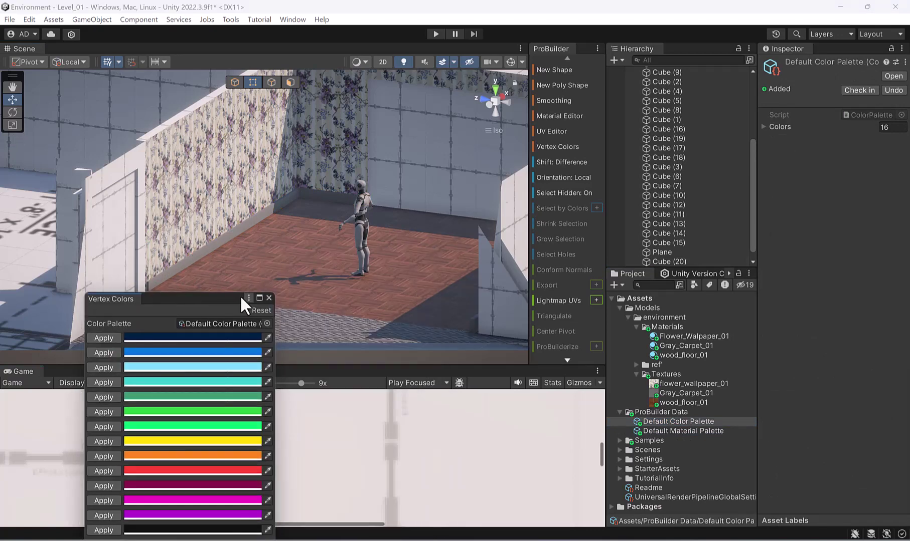
pyautogui.click(269, 300)
pyautogui.moveTo(662, 422); pyautogui.dragTo(190, 265)
# Apply the ProBuilder Default URP material from the Samples folder to the trim along the long wallpapered wall.
pyautogui.click(188, 262)
pyautogui.scroll(-10, 801, 326)
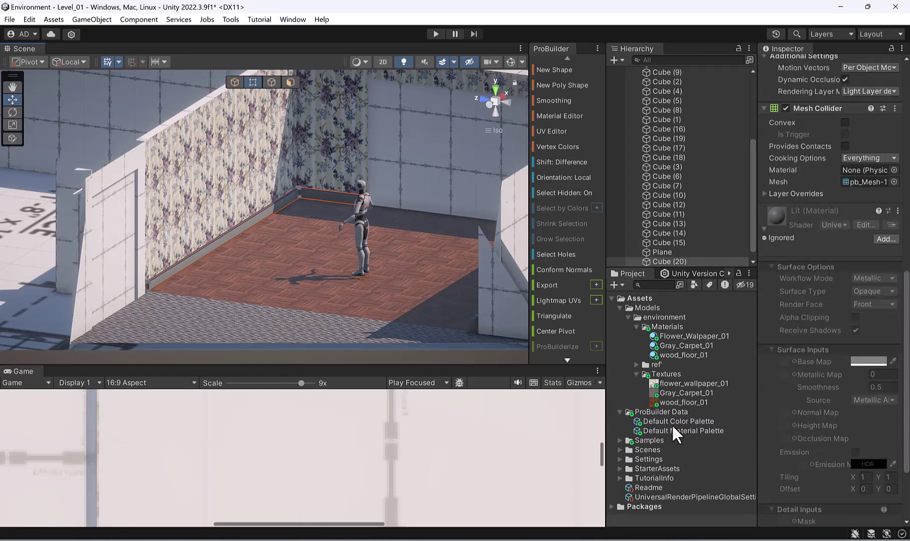
pyautogui.click(615, 413)
pyautogui.click(617, 412)
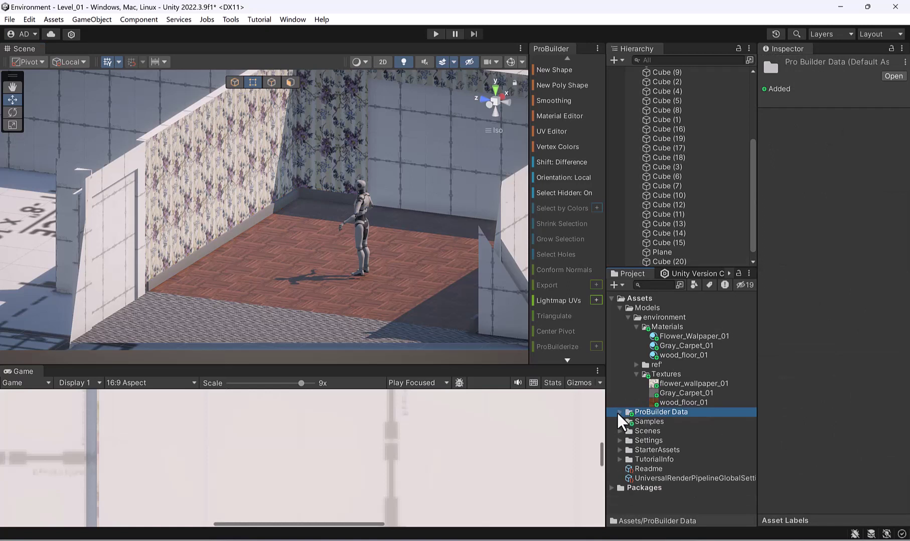
pyautogui.click(619, 308)
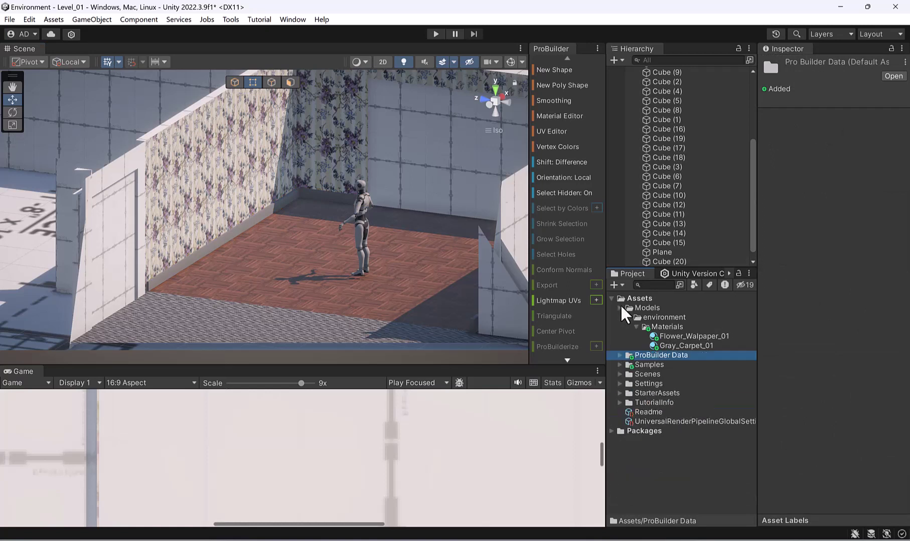
pyautogui.click(618, 327)
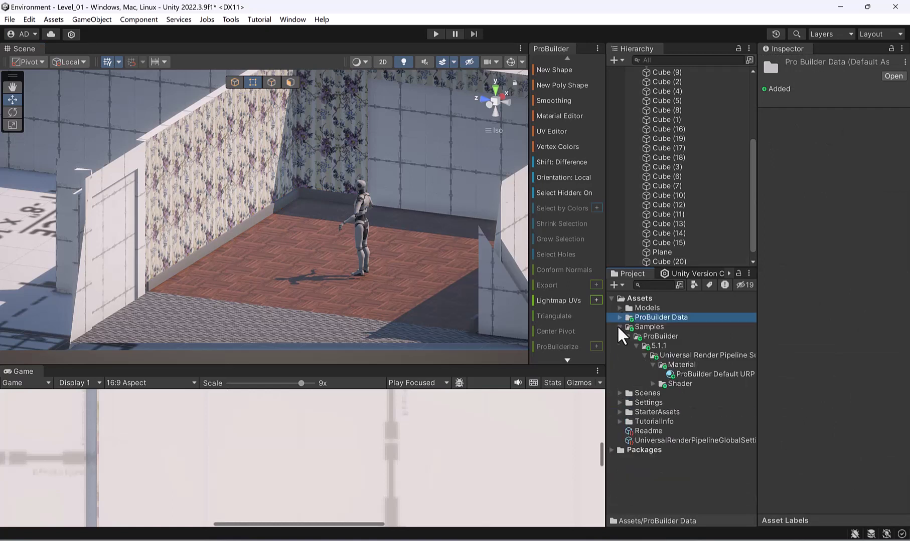
pyautogui.moveTo(688, 375); pyautogui.dragTo(205, 251)
# Apply the ProBuilder Default URP material to the trims on both sides of the door wall's opening.
pyautogui.keyDown('alt'); pyautogui.moveTo(204, 251); pyautogui.dragTo(391, 201); pyautogui.keyUp('alt')
pyautogui.moveTo(391, 200); pyautogui.dragTo(237, 251, button='middle')
pyautogui.scroll(3, 303, 246)
pyautogui.keyDown('alt'); pyautogui.moveTo(303, 247); pyautogui.dragTo(337, 261); pyautogui.keyUp('alt')
pyautogui.moveTo(711, 376); pyautogui.dragTo(315, 206)
pyautogui.moveTo(702, 373); pyautogui.dragTo(452, 337)
pyautogui.keyDown('alt'); pyautogui.moveTo(372, 271); pyautogui.dragTo(430, 267); pyautogui.keyUp('alt')
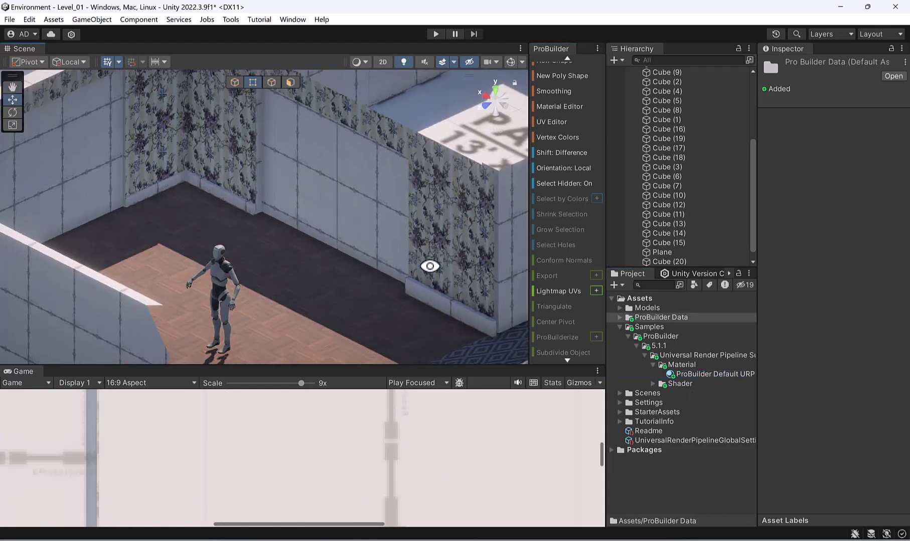
pyautogui.keyDown('alt'); pyautogui.moveTo(267, 228); pyautogui.dragTo(103, 216); pyautogui.keyUp('alt')
pyautogui.moveTo(103, 217); pyautogui.dragTo(190, 231, button='middle')
pyautogui.scroll(4, 251, 265)
pyautogui.keyDown('alt'); pyautogui.moveTo(264, 278); pyautogui.dragTo(207, 216); pyautogui.keyUp('alt')
pyautogui.moveTo(206, 216); pyautogui.dragTo(262, 150, button='middle')
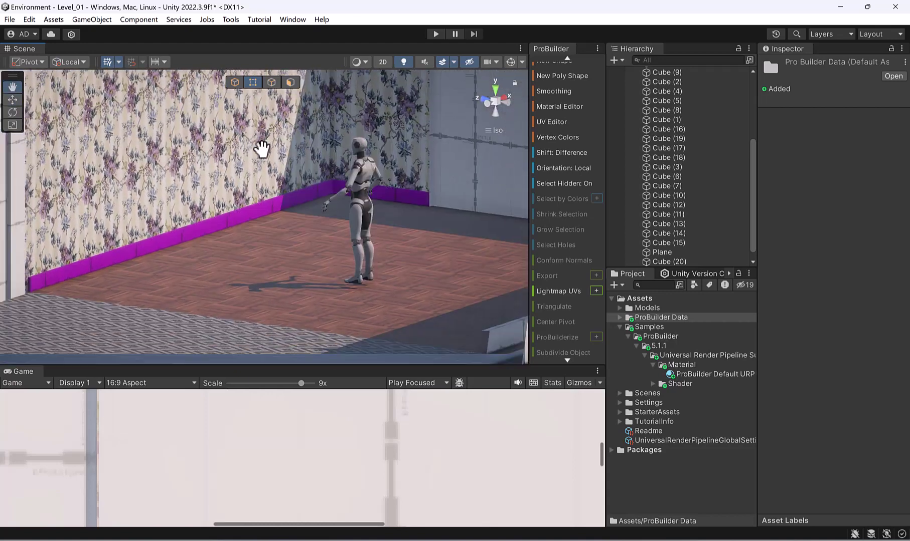
# Create a new material named VC in the environment Materials folder.
pyautogui.click(620, 326)
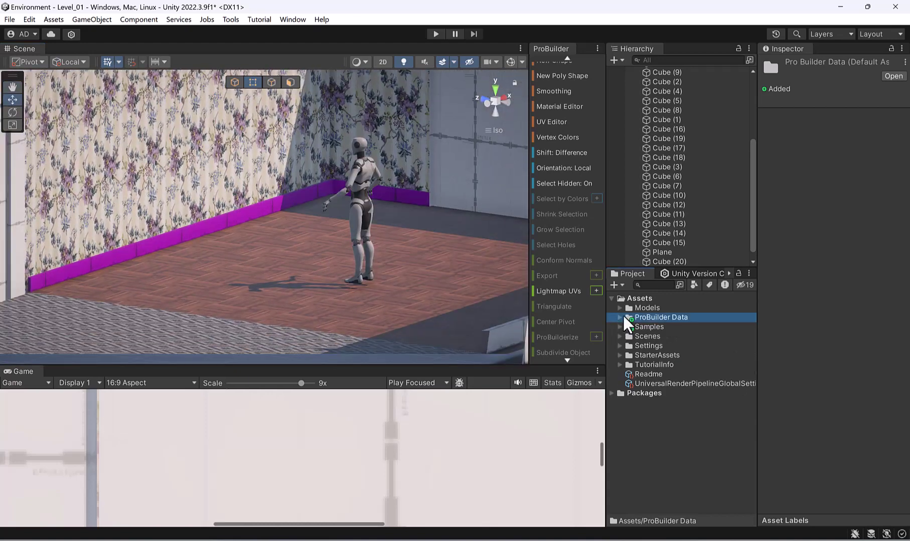
pyautogui.click(638, 308)
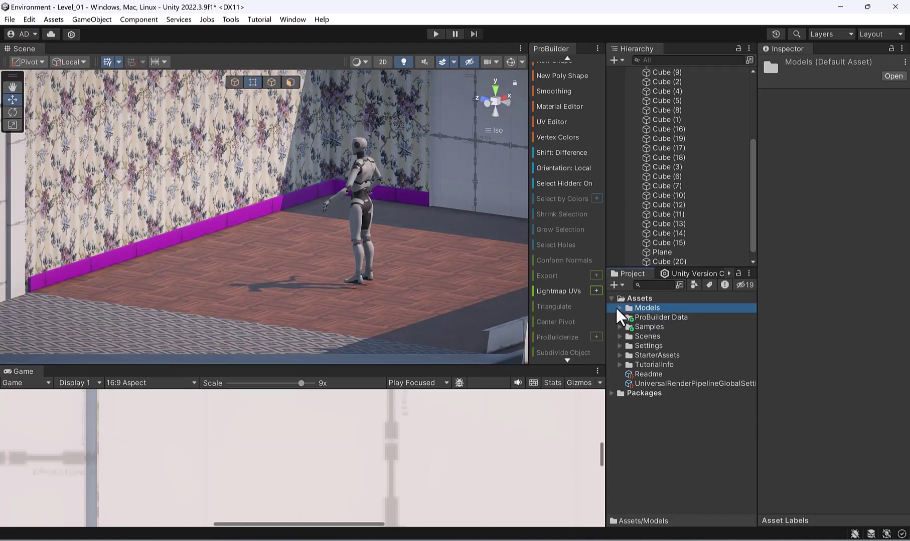
pyautogui.click(617, 308)
pyautogui.rightClick(675, 327)
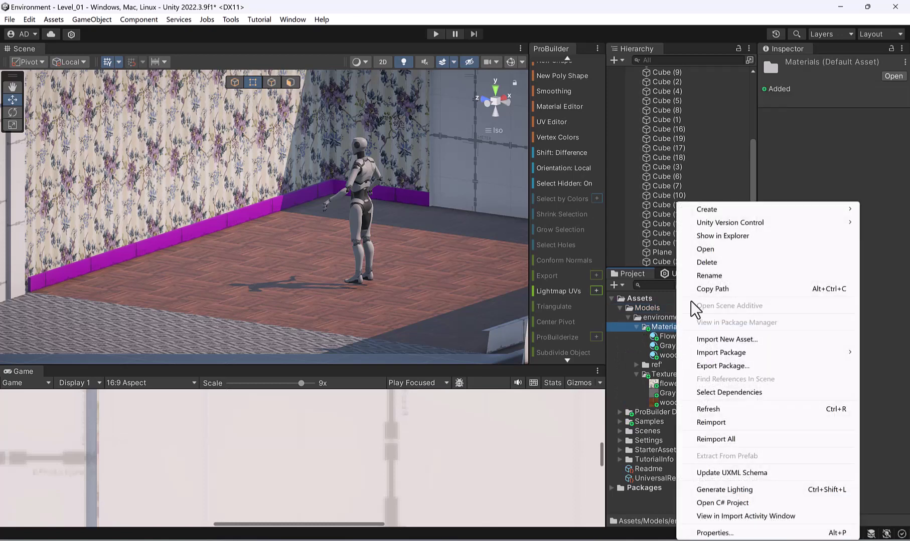
pyautogui.moveTo(727, 209)
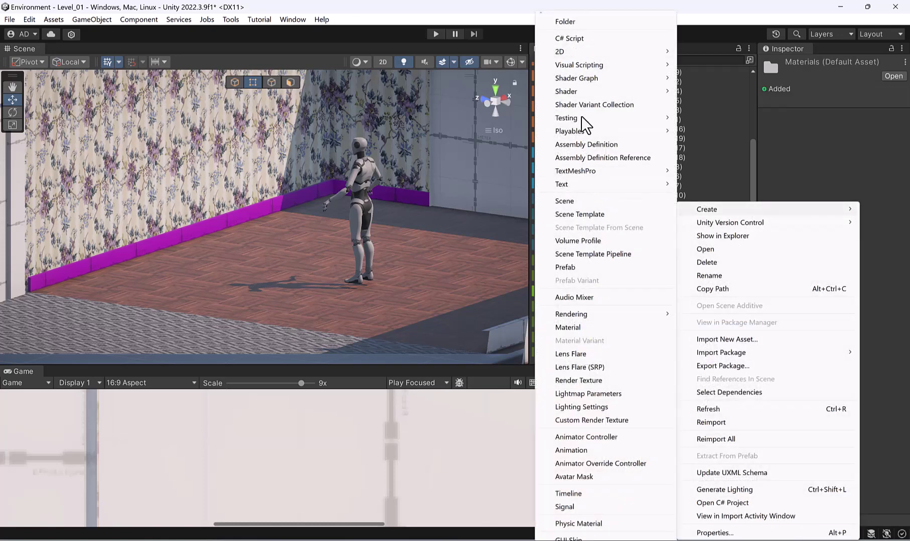
pyautogui.click(586, 327)
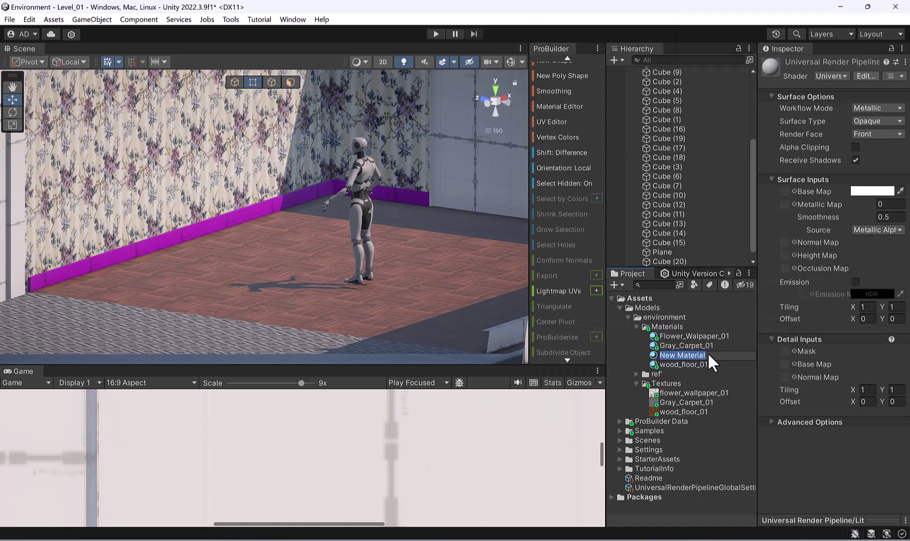
pyautogui.write('VC')
pyautogui.press('Return')
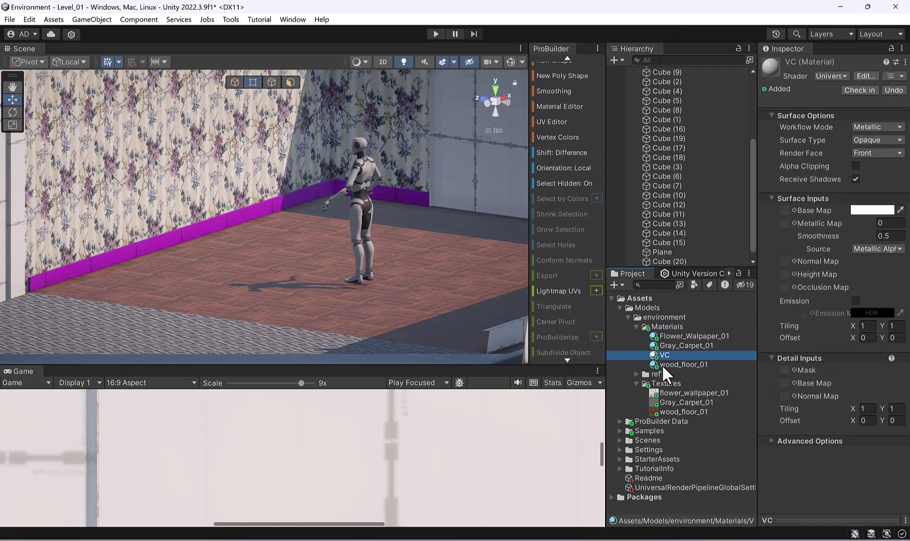
# Apply the VC material to the baseboard trim along the long wallpapered wall and select that trim.
pyautogui.moveTo(657, 353); pyautogui.dragTo(184, 245)
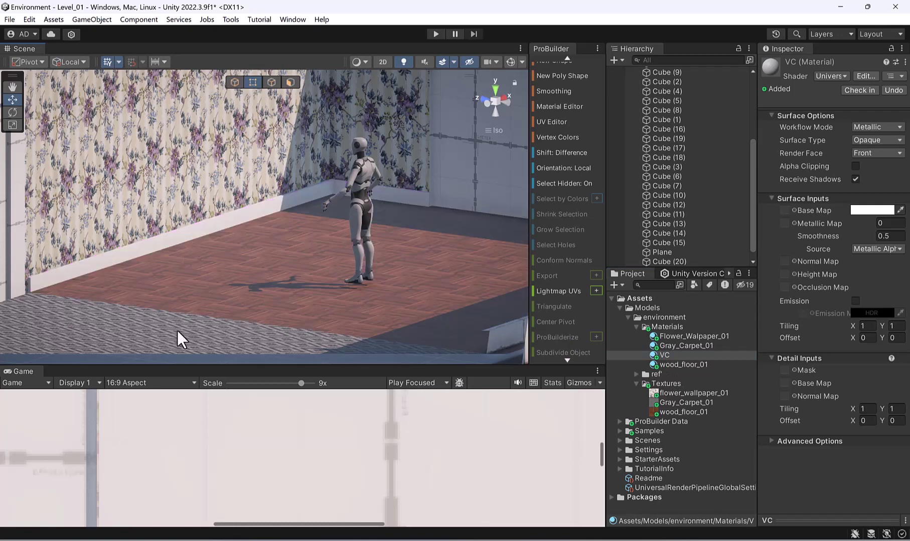
pyautogui.click(183, 244)
pyautogui.scroll(-2, 221, 235)
pyautogui.scroll(-1, 89, 174)
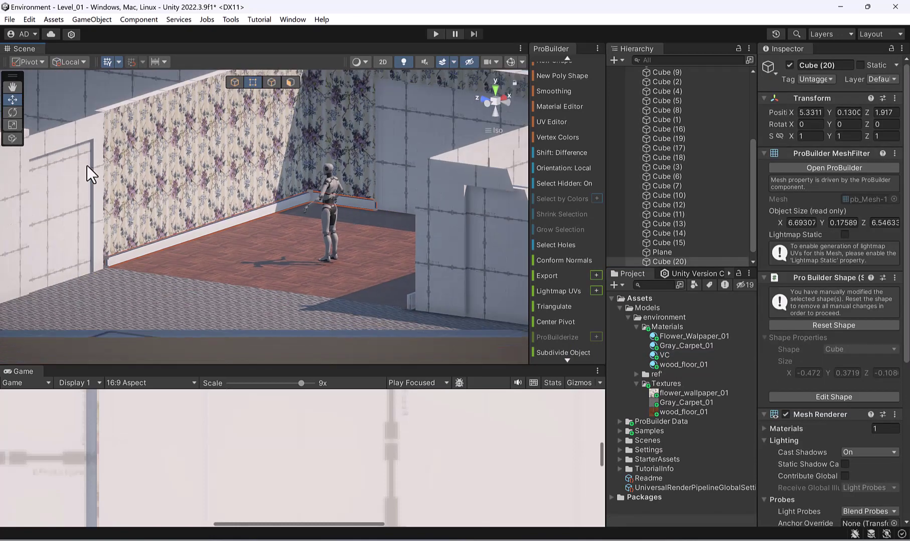
# Select all vertices of the long wall's trim and open the ProBuilder Vertex Colors palette.
pyautogui.moveTo(360, 325); pyautogui.dragTo(418, 333)
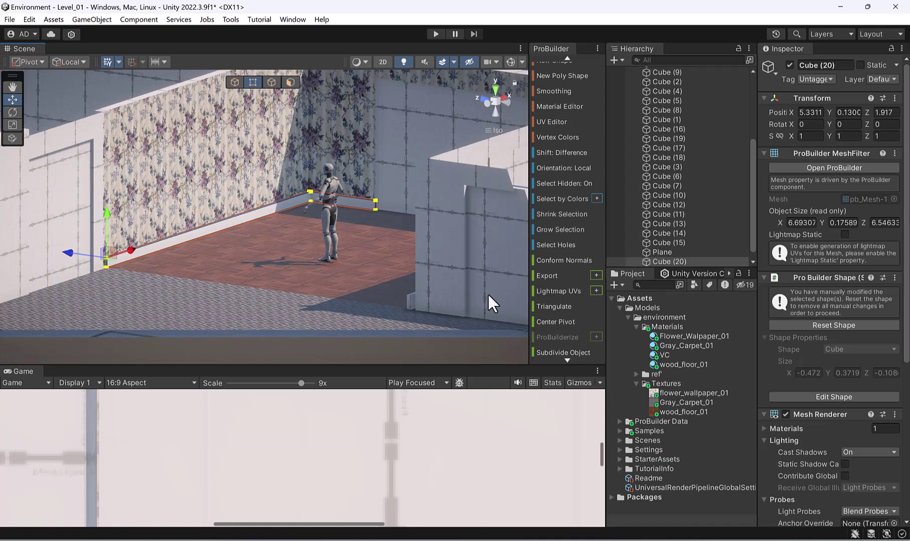
pyautogui.click(571, 137)
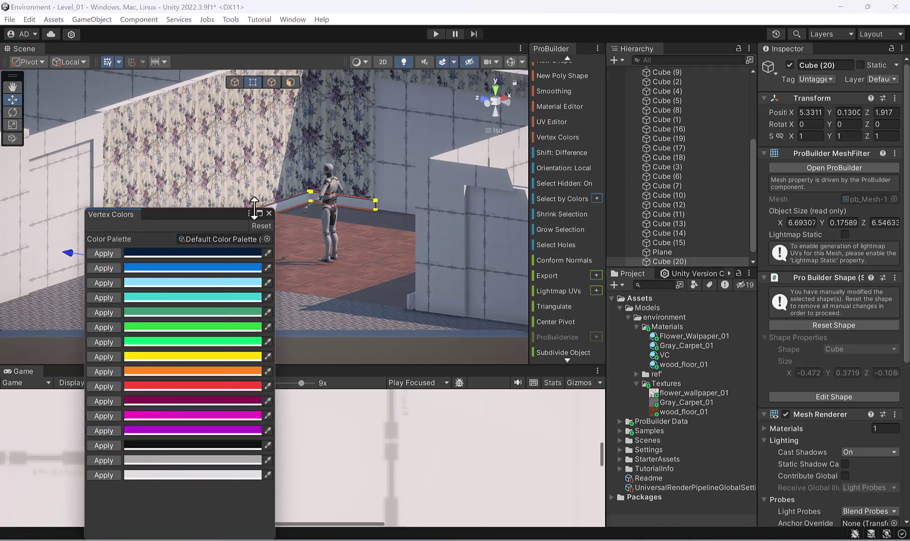
pyautogui.moveTo(229, 218); pyautogui.dragTo(312, 327)
# Widen the Inspector and expand the VC material's settings for the long wall's trim.
pyautogui.scroll(-5, 848, 416)
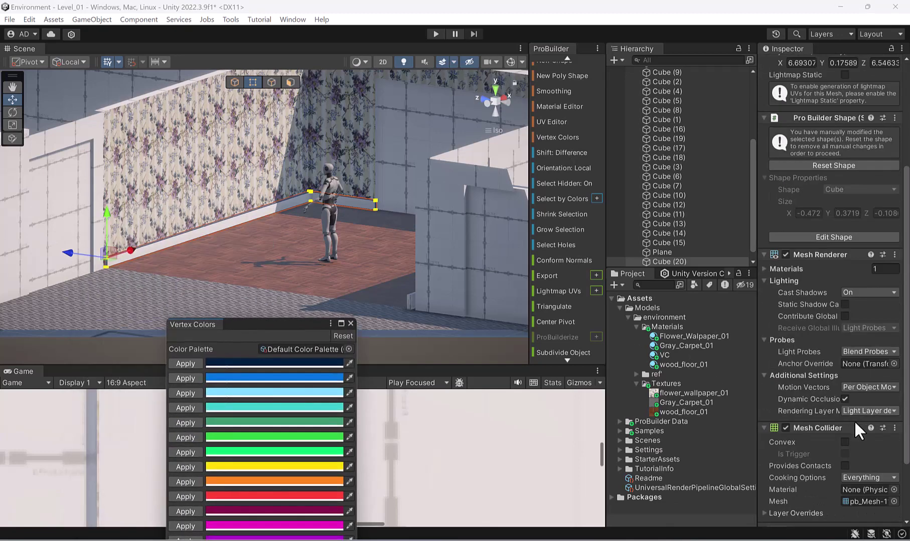
pyautogui.click(763, 466)
pyautogui.scroll(-4, 846, 415)
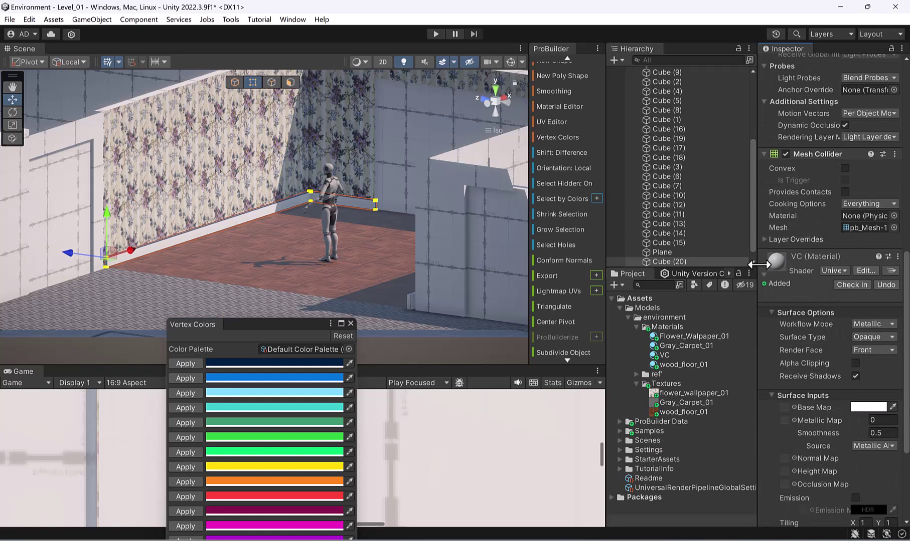
pyautogui.moveTo(759, 268); pyautogui.dragTo(612, 253)
pyautogui.click(744, 219)
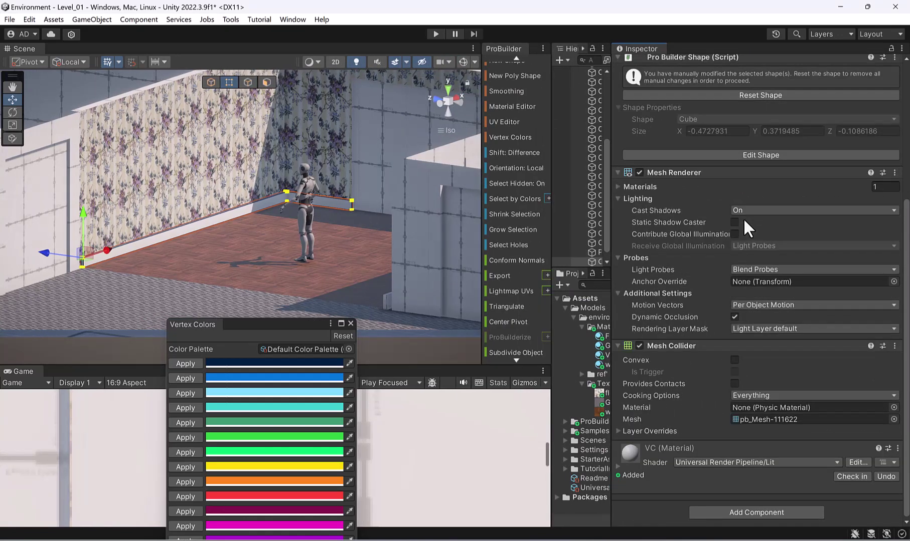
pyautogui.click(619, 465)
pyautogui.scroll(-5, 762, 333)
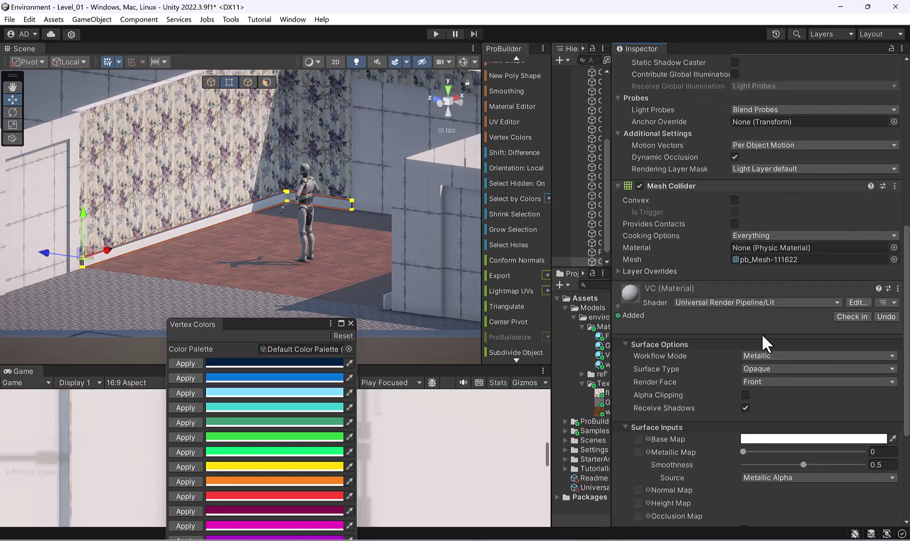
# Try the Standard and Standard (Specular setup) shaders on the VC material.
pyautogui.click(773, 303)
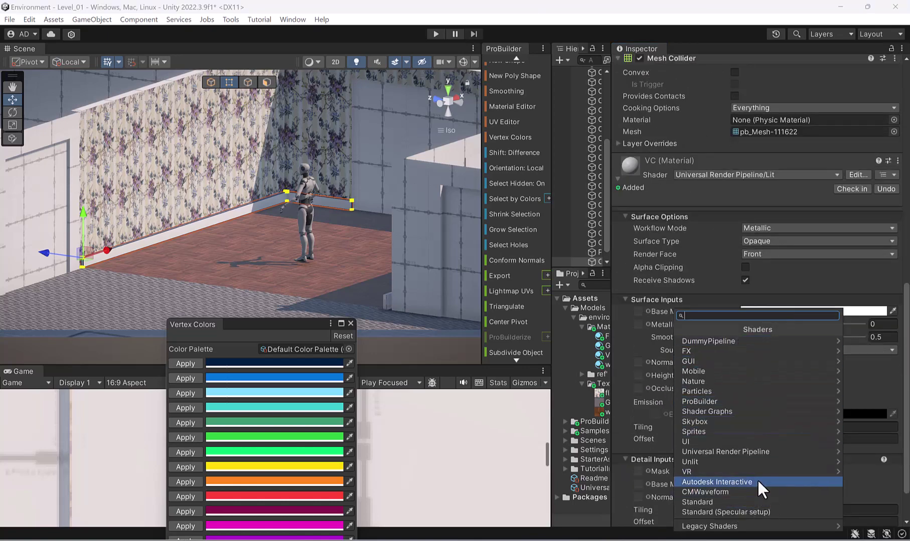
pyautogui.click(493, 526)
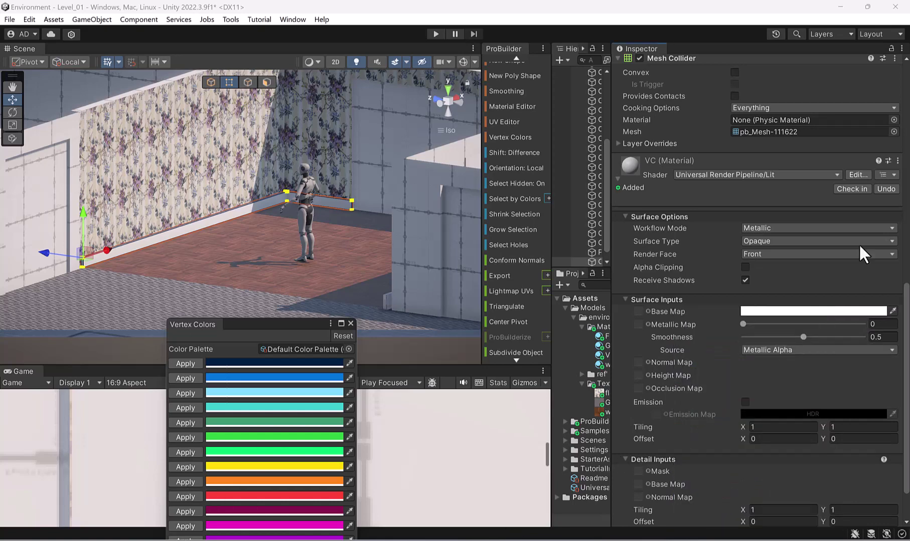
pyautogui.click(750, 174)
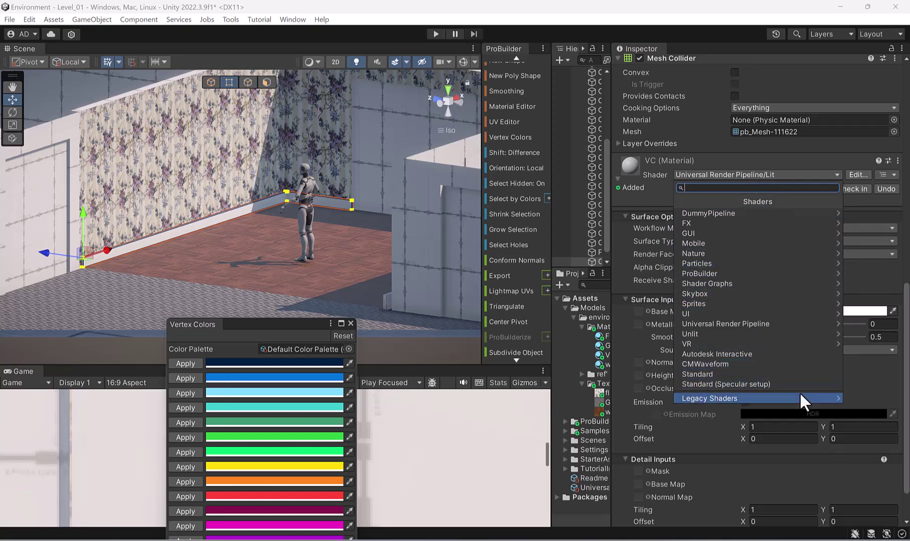
pyautogui.click(777, 378)
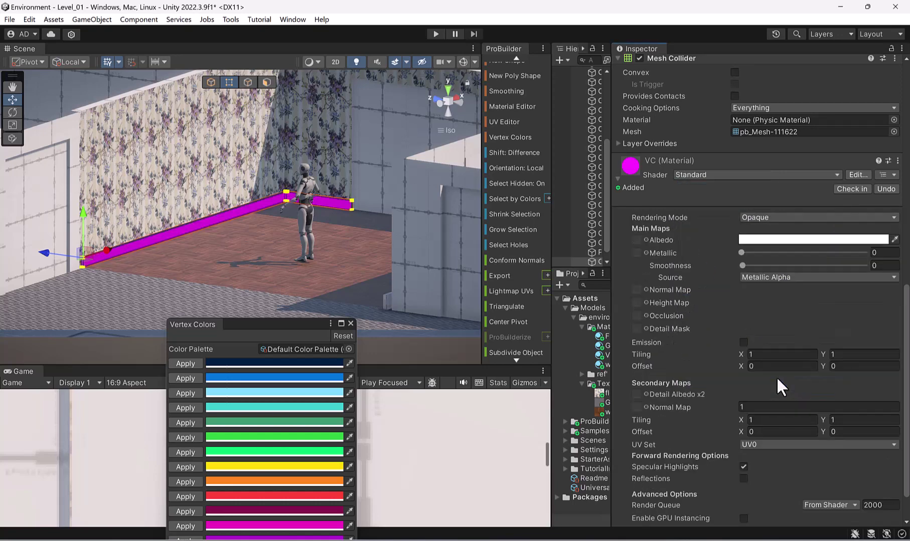
pyautogui.click(721, 172)
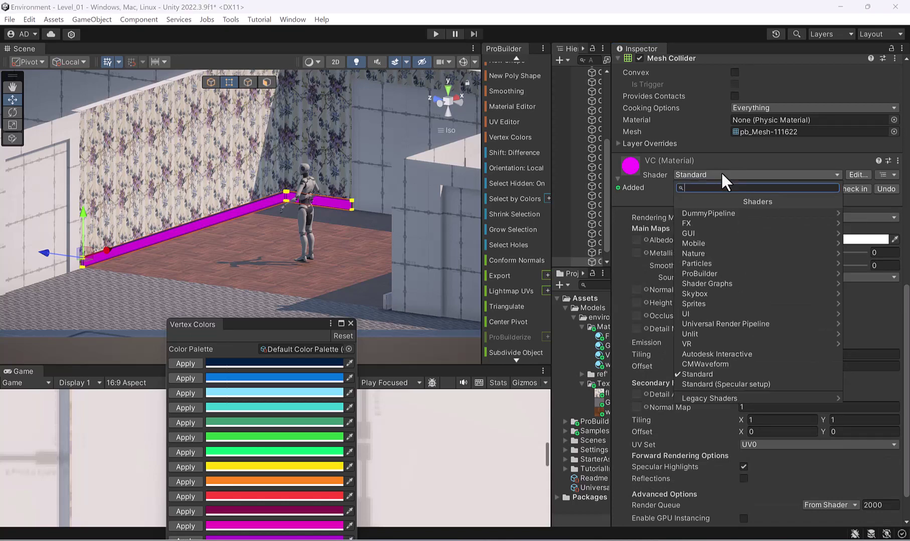
pyautogui.click(748, 387)
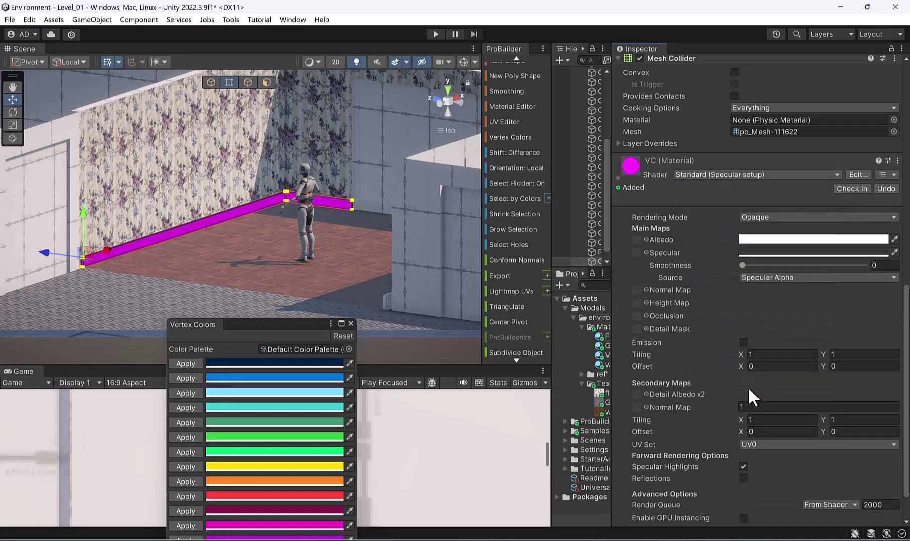
# Try the Universal Render Pipeline/Simple Lit and ProBuilder/Standard Vertex Color shaders on the VC material.
pyautogui.click(743, 175)
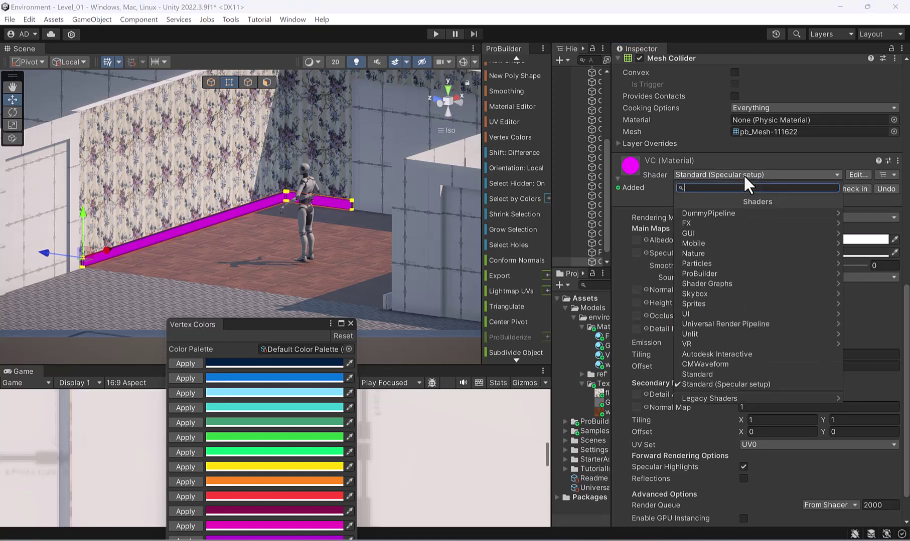
pyautogui.click(765, 324)
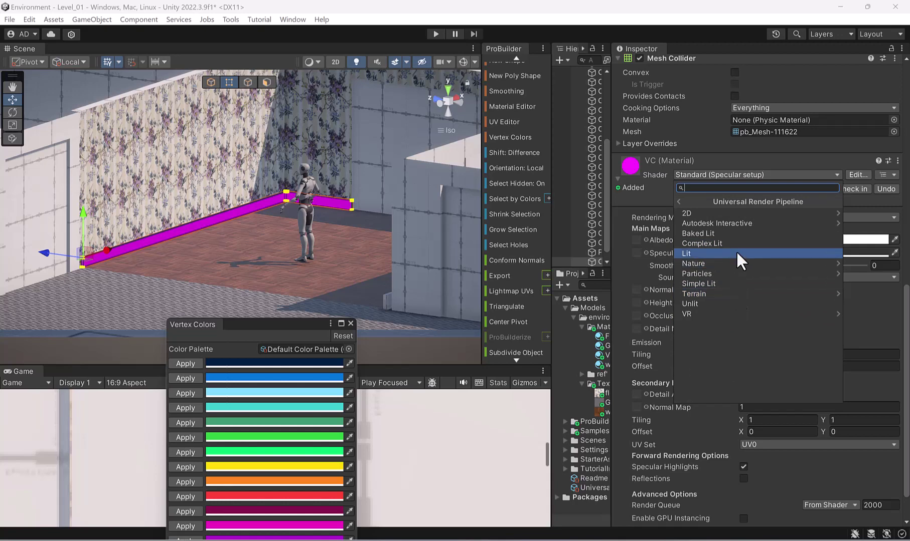
pyautogui.click(739, 284)
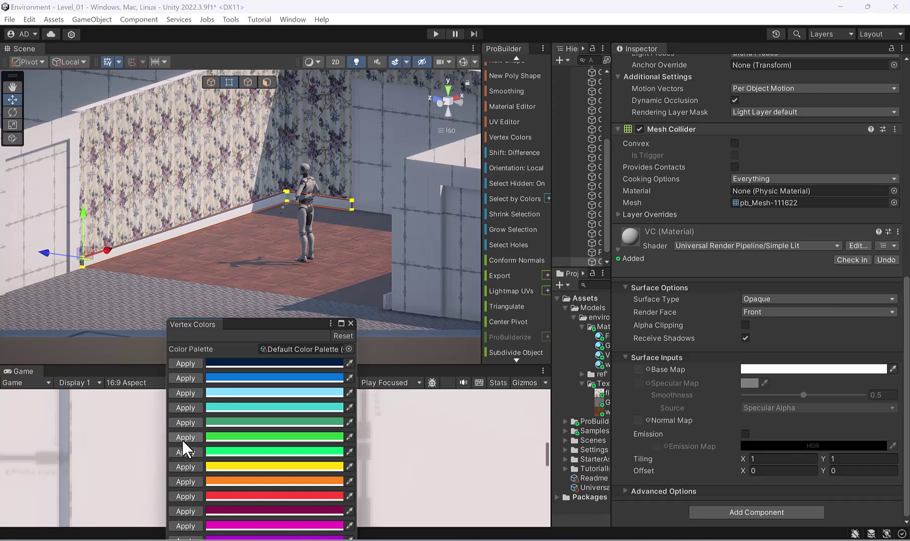
pyautogui.click(764, 246)
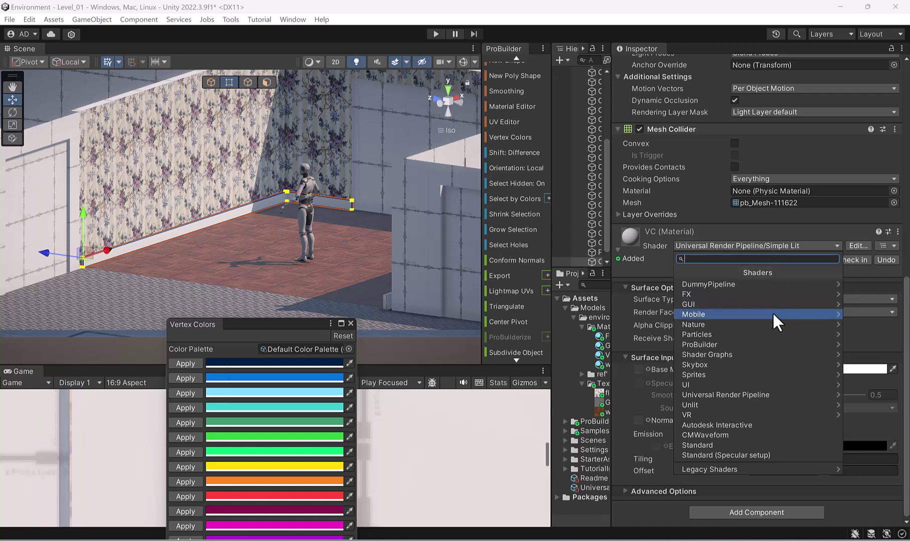
pyautogui.click(779, 345)
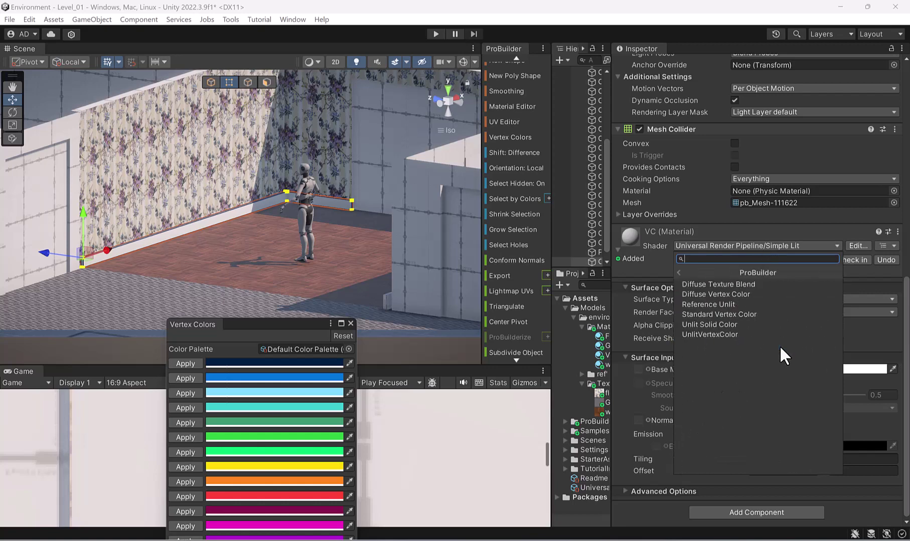
pyautogui.click(770, 315)
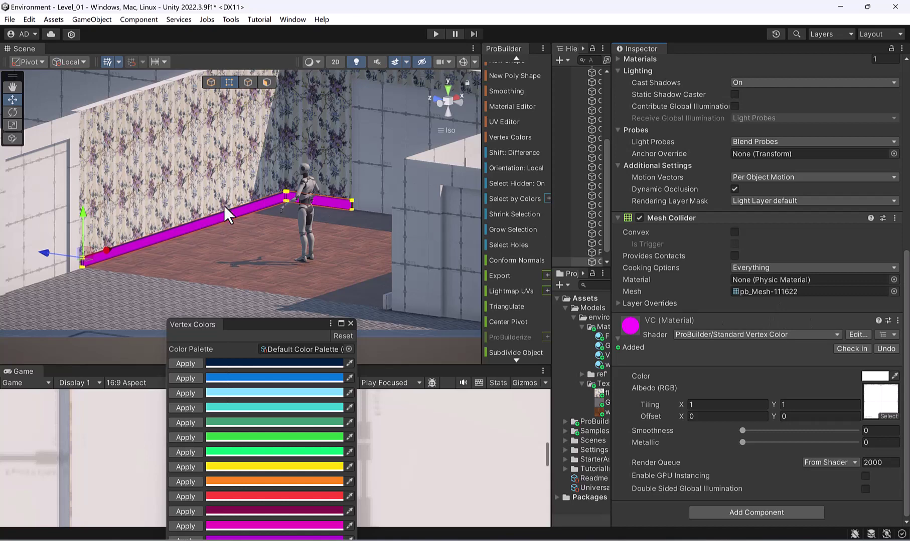
# Try the ProBuilder/Standard Vertex Color shader on the ProBuilder Default URP material of the door wall's trim.
pyautogui.keyDown('alt'); pyautogui.moveTo(223, 206); pyautogui.dragTo(451, 223); pyautogui.keyUp('alt')
pyautogui.moveTo(450, 223); pyautogui.dragTo(367, 215, button='middle')
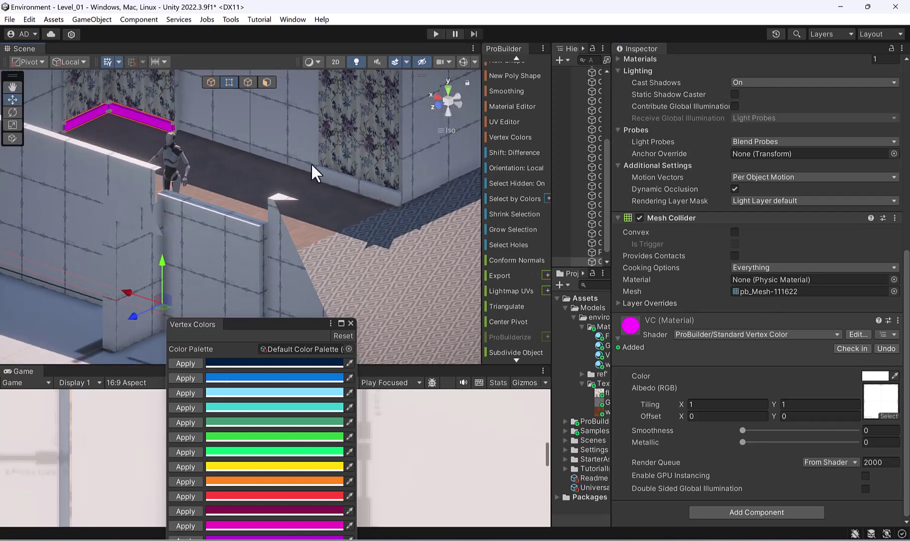
pyautogui.click(370, 190)
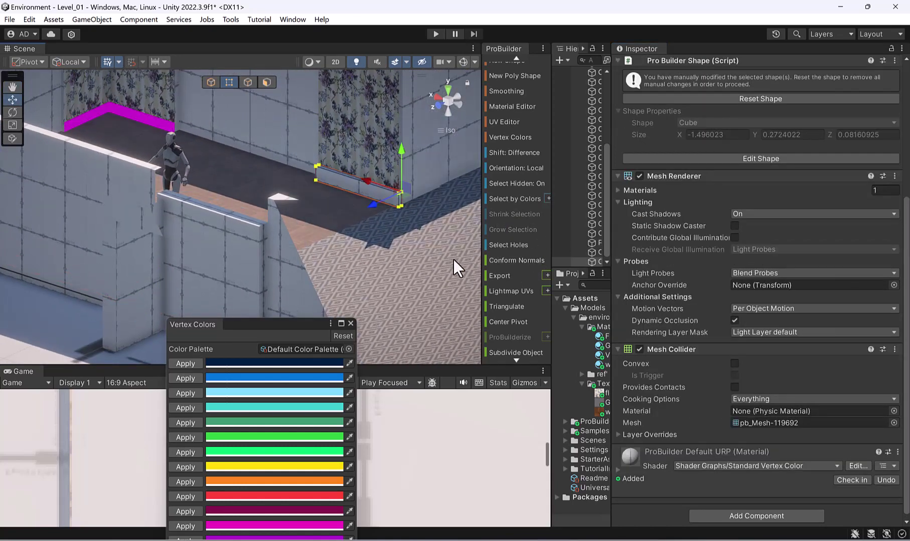
pyautogui.scroll(-1, 707, 376)
pyautogui.click(719, 463)
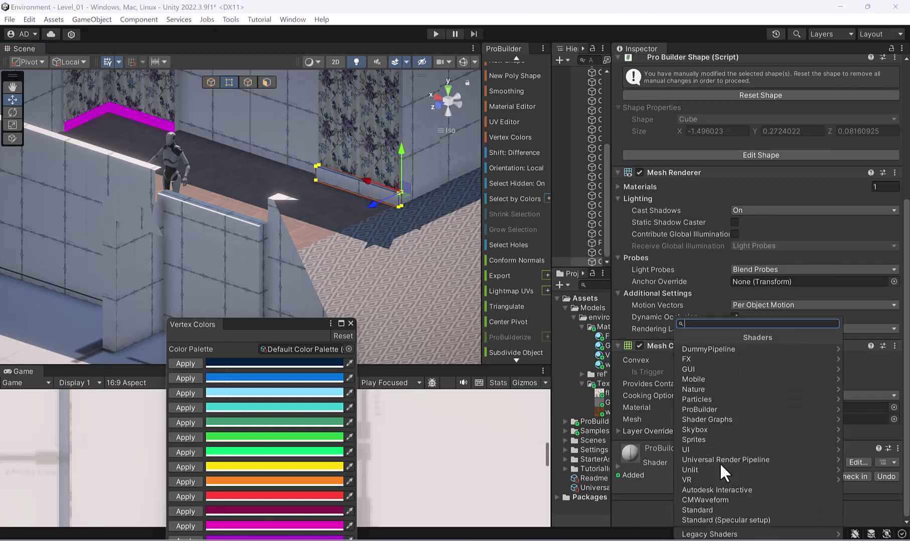
pyautogui.click(730, 410)
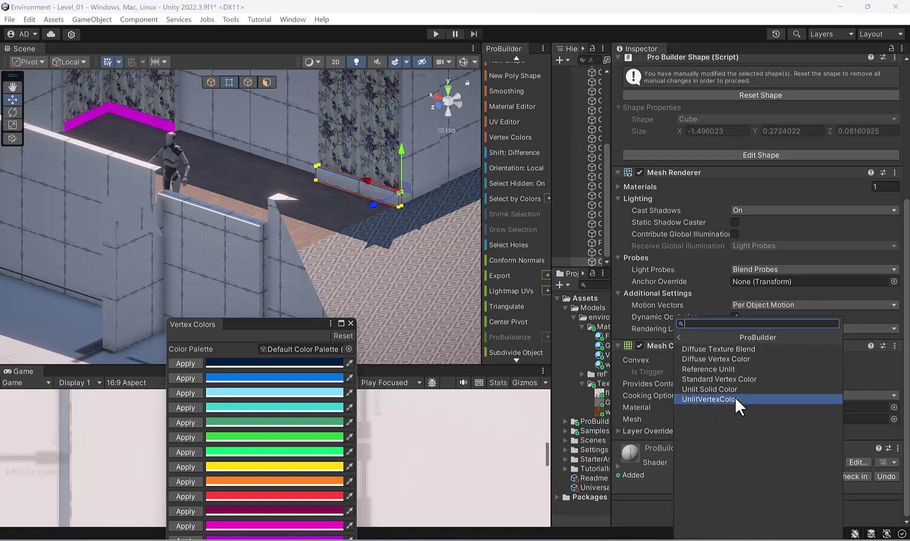
pyautogui.click(736, 379)
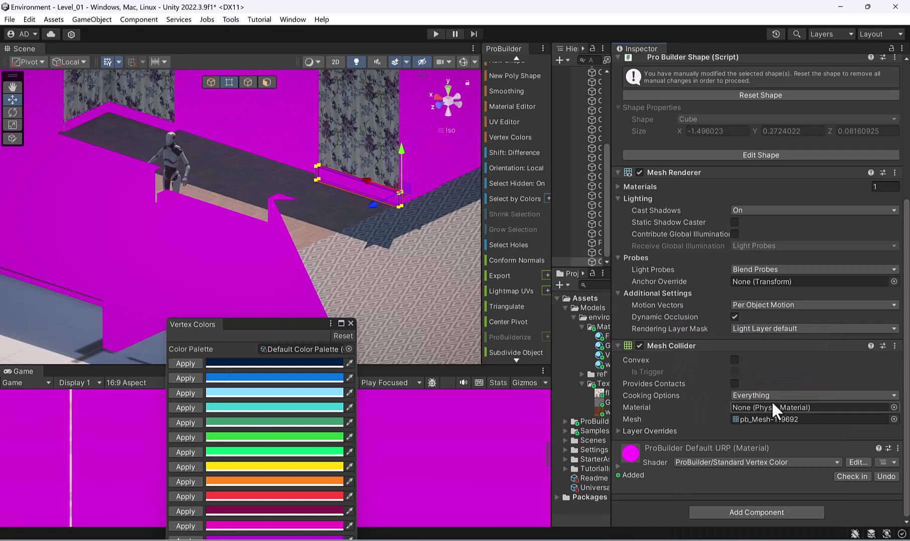
# Undo the shader changes on the ProBuilder Default URP and VC materials, restoring VC to Universal Render Pipeline/Lit.
pyautogui.hotkey('ctrl', 'z')
pyautogui.hotkey('ctrl', 'z')
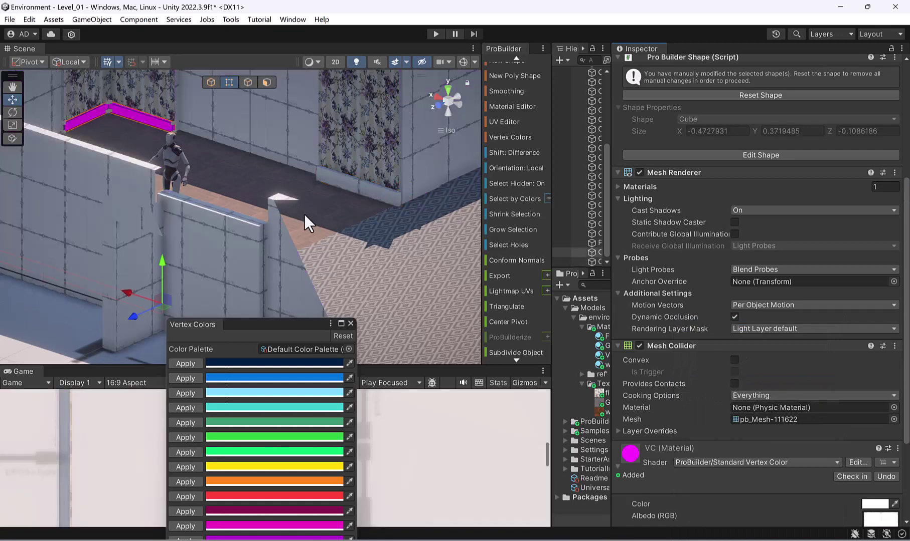
pyautogui.keyDown('alt'); pyautogui.moveTo(304, 214); pyautogui.dragTo(166, 190); pyautogui.keyUp('alt')
pyautogui.hotkey('ctrl', 'z')
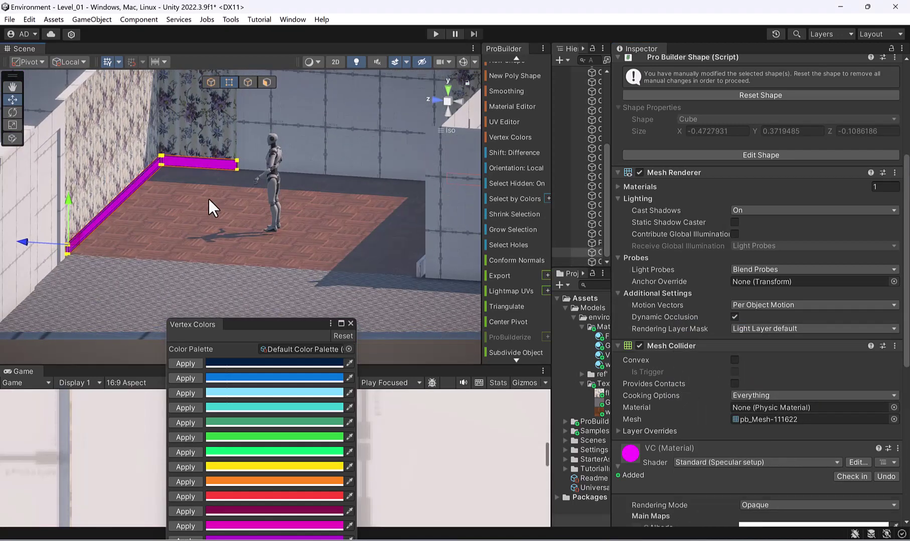
pyautogui.hotkey('ctrl', 'z')
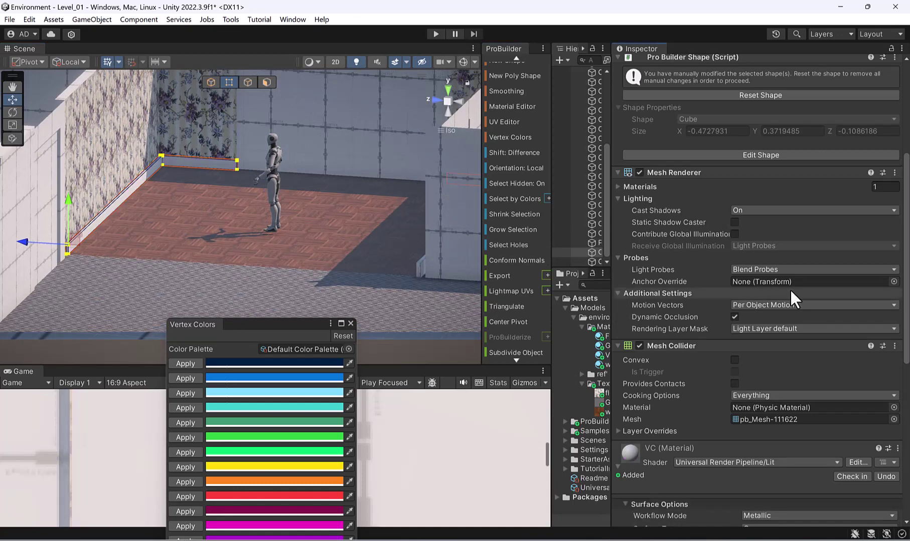
# Narrow the Inspector again and close the Vertex Colors palette.
pyautogui.moveTo(609, 217); pyautogui.dragTo(766, 221)
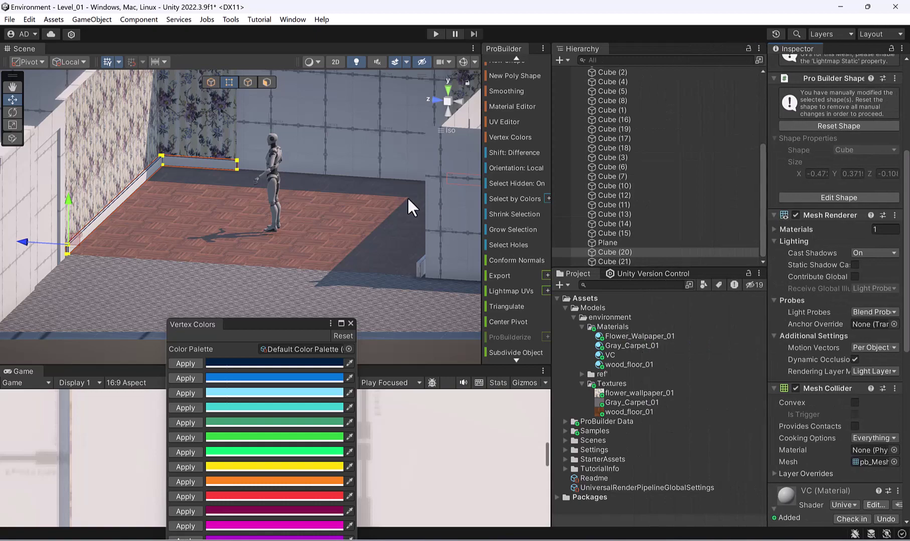
pyautogui.keyDown('alt'); pyautogui.moveTo(407, 197); pyautogui.dragTo(215, 188); pyautogui.keyUp('alt')
pyautogui.scroll(5, 215, 188)
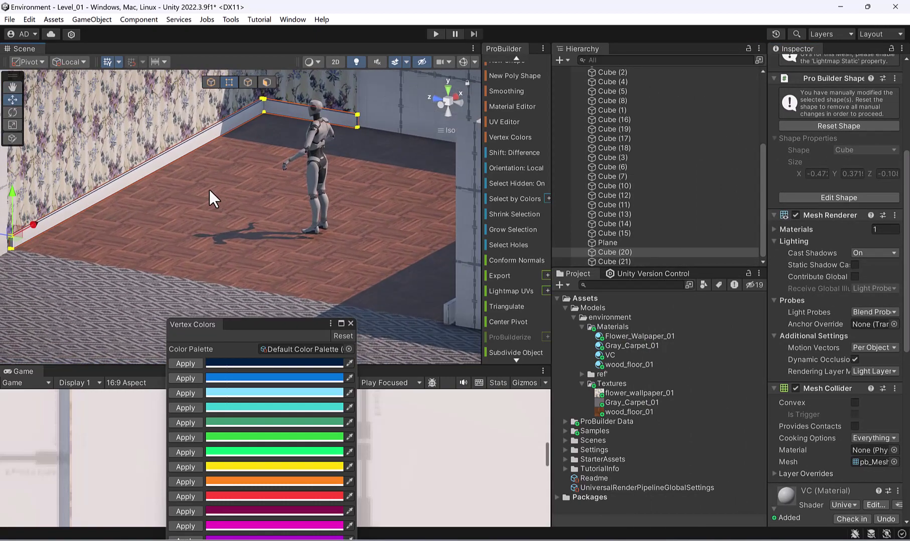
pyautogui.moveTo(209, 189); pyautogui.dragTo(277, 206, button='middle')
pyautogui.click(351, 323)
# Apply the VC material to the baseboard trim beside the door wall's opening.
pyautogui.keyDown('alt'); pyautogui.moveTo(261, 226); pyautogui.dragTo(293, 211); pyautogui.keyUp('alt')
pyautogui.click(293, 211)
pyautogui.scroll(-5, 293, 211)
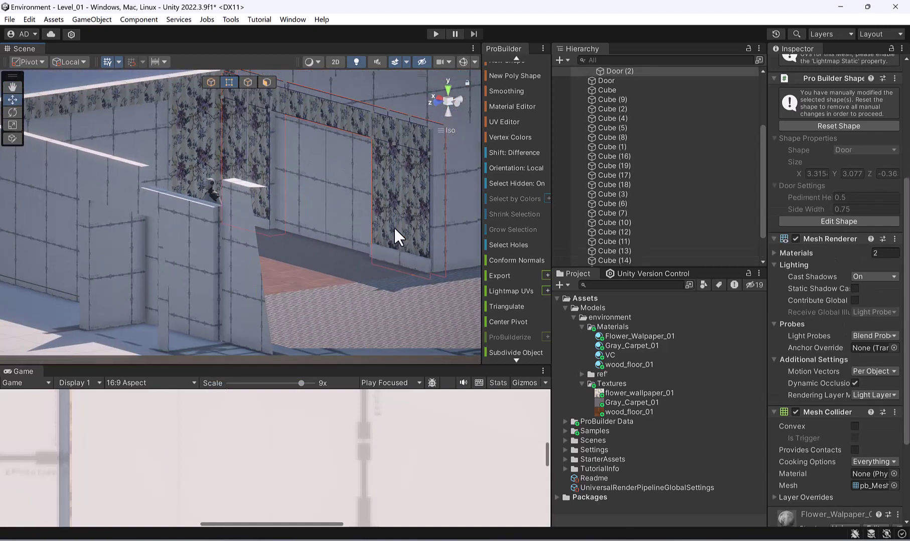
pyautogui.keyDown('alt'); pyautogui.moveTo(393, 227); pyautogui.dragTo(400, 253); pyautogui.keyUp('alt')
pyautogui.click(420, 246)
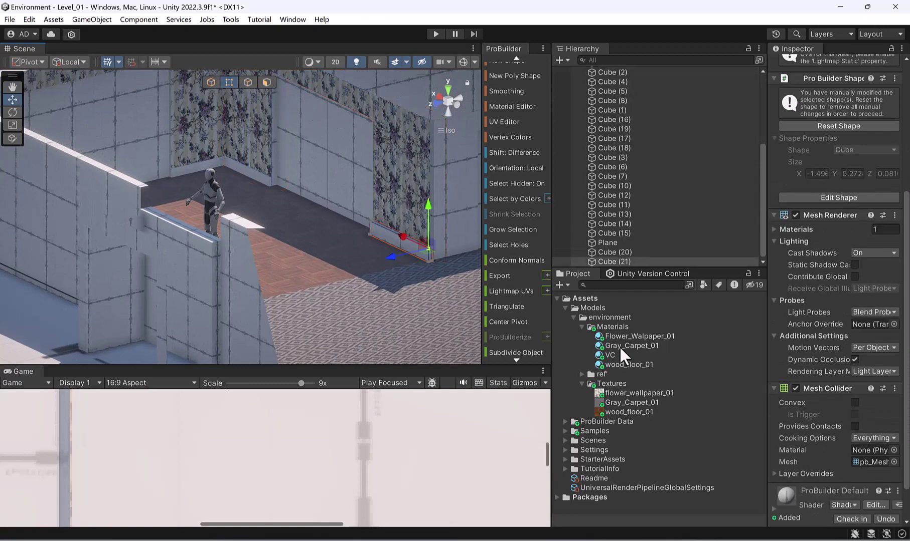
pyautogui.moveTo(607, 353); pyautogui.dragTo(14, 142)
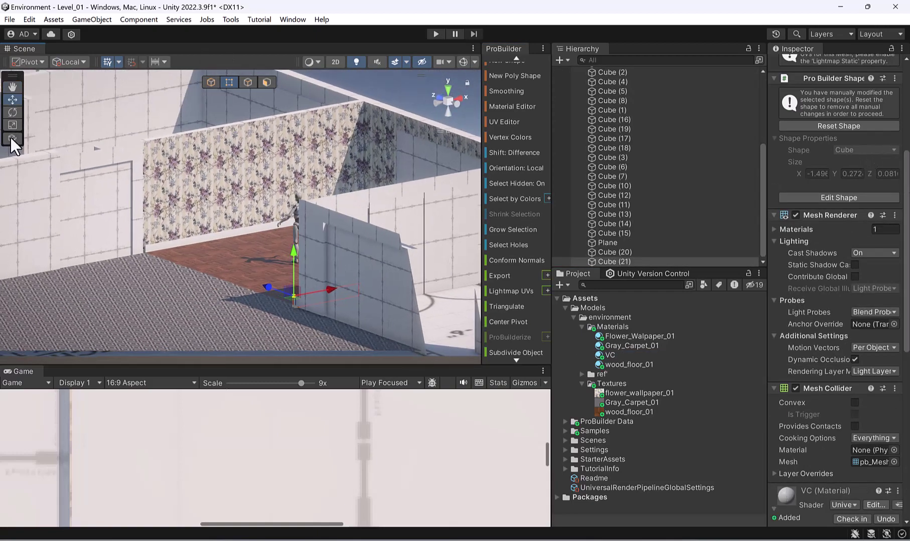
# Clear the selection and start a screen snip of the room seen from above.
pyautogui.click(398, 75)
pyautogui.keyDown('alt'); pyautogui.moveTo(398, 75); pyautogui.dragTo(410, 211); pyautogui.keyUp('alt')
pyautogui.keyDown('alt'); pyautogui.moveTo(457, 262); pyautogui.dragTo(43, 192); pyautogui.keyUp('alt')
pyautogui.keyDown('alt'); pyautogui.moveTo(274, 175); pyautogui.dragTo(63, 211); pyautogui.keyUp('alt')
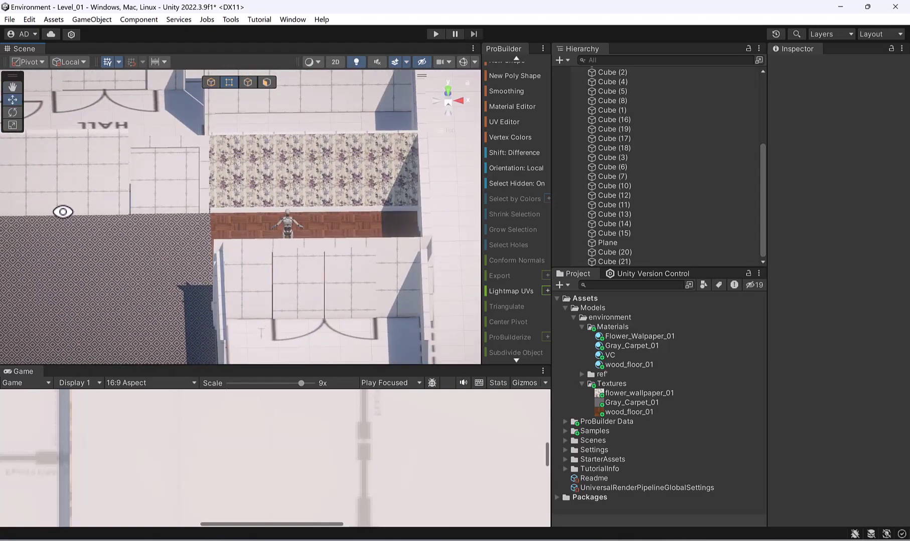
pyautogui.press('super+shift+s')
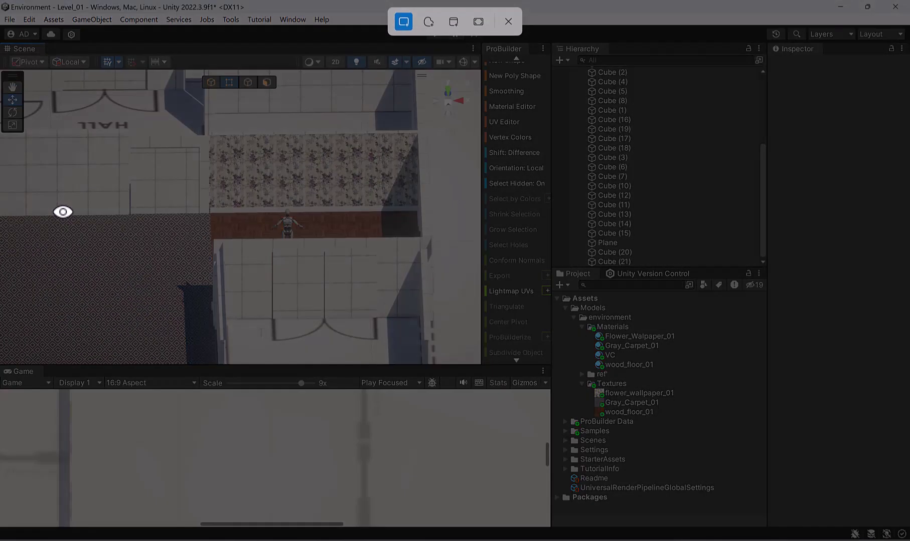